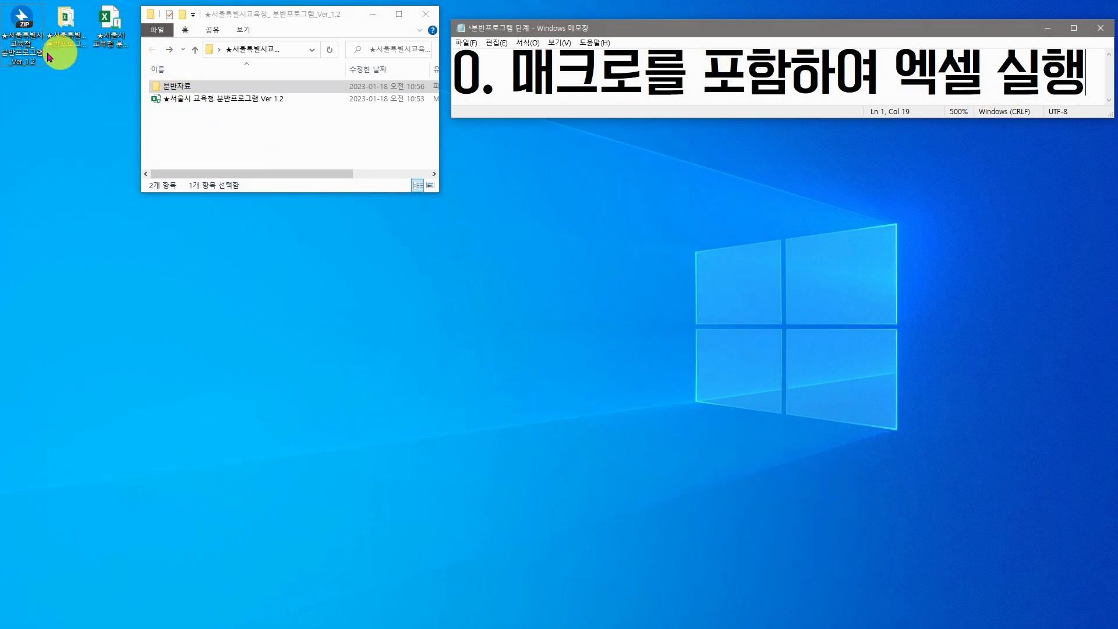
click(30, 53)
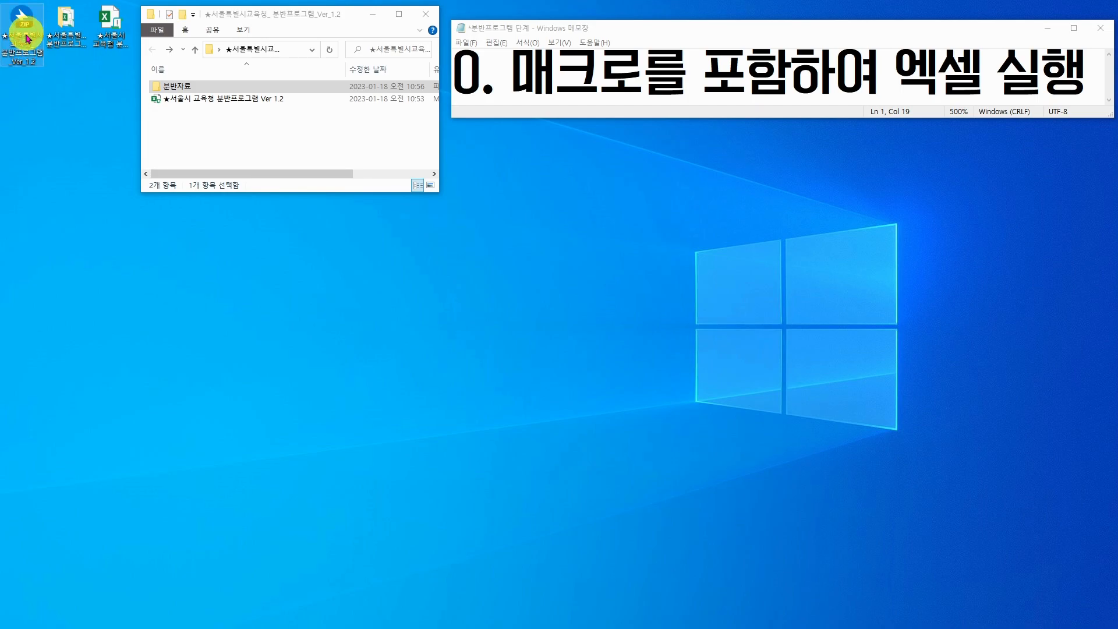
click(192, 100)
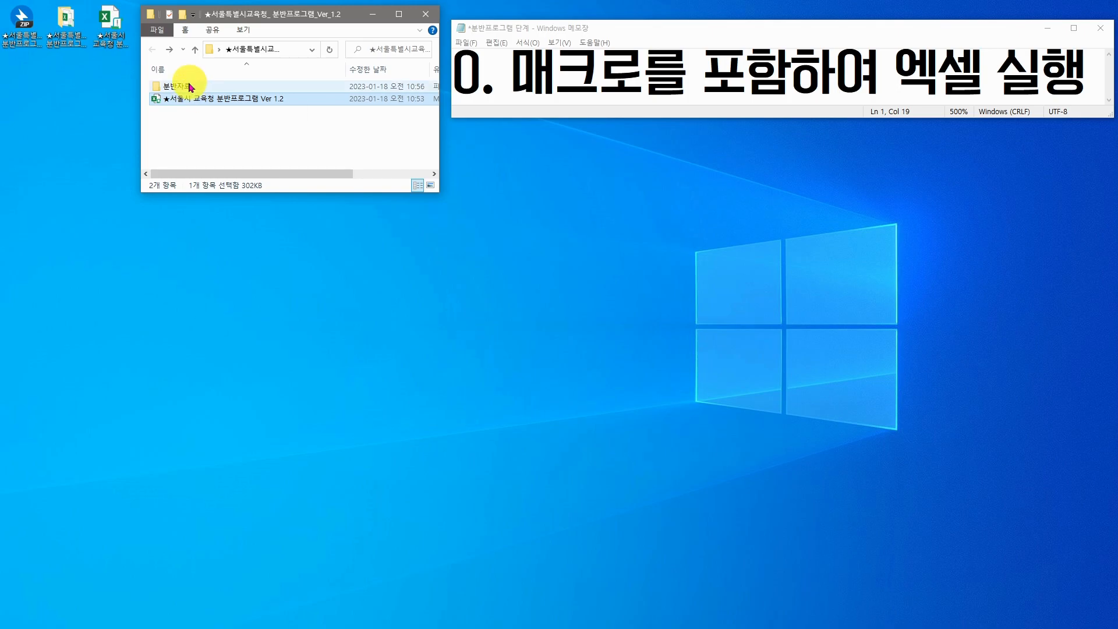
click(192, 88)
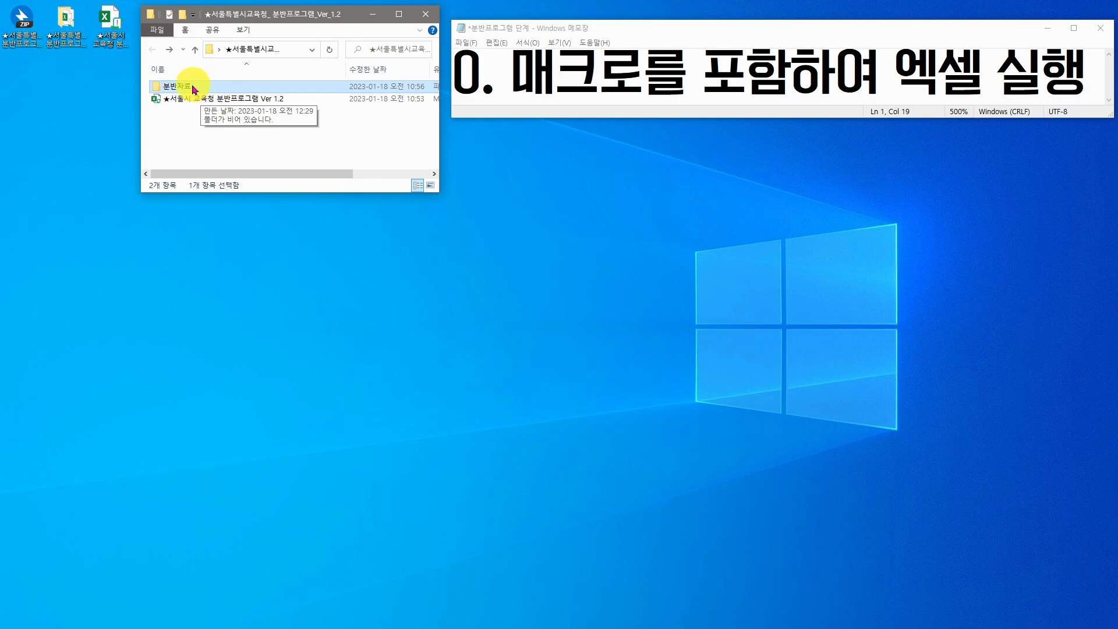
double_click(194, 89)
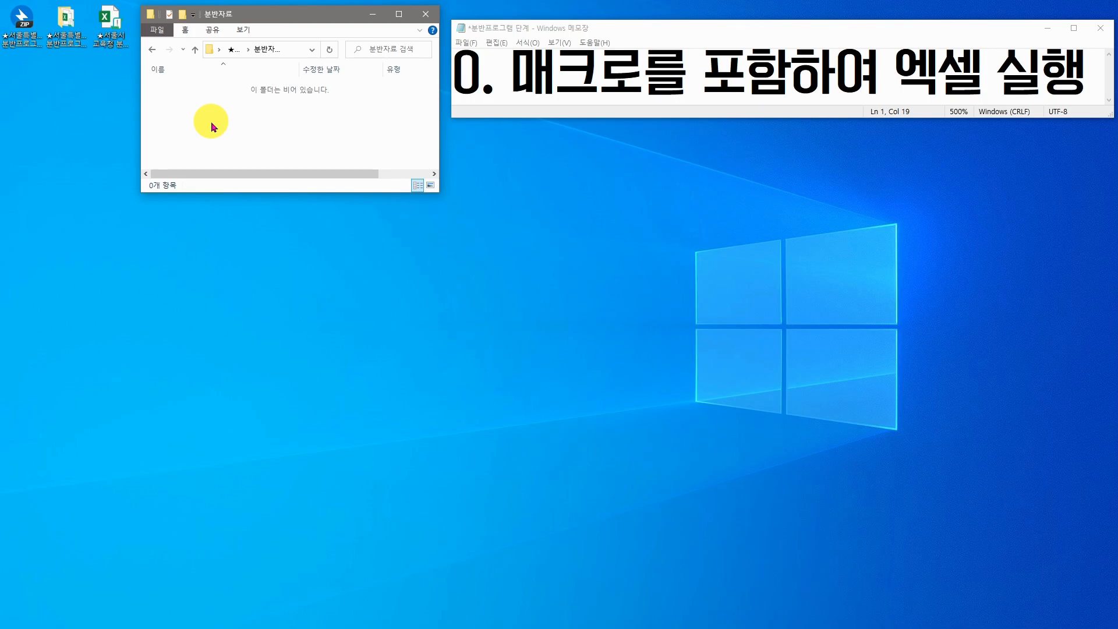
key(alt+Left)
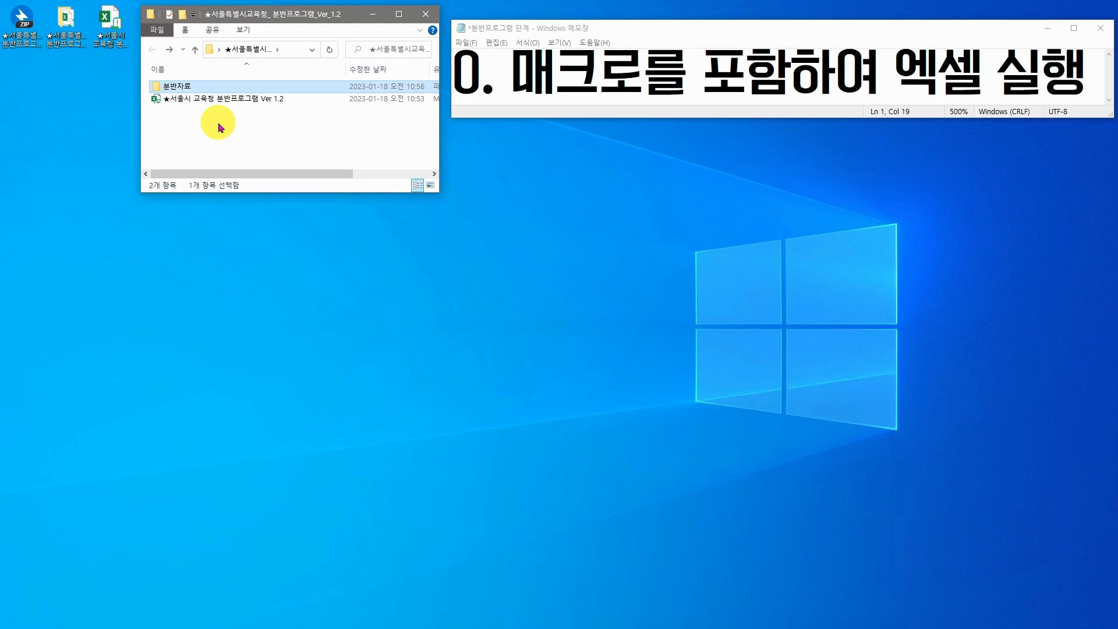
click(119, 47)
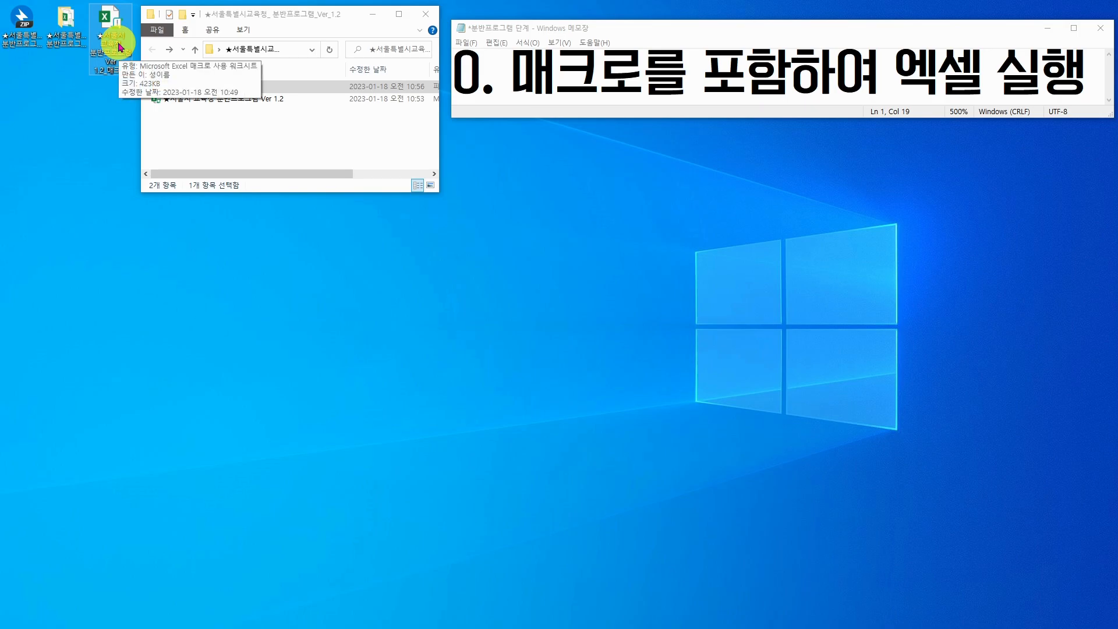
double_click(120, 46)
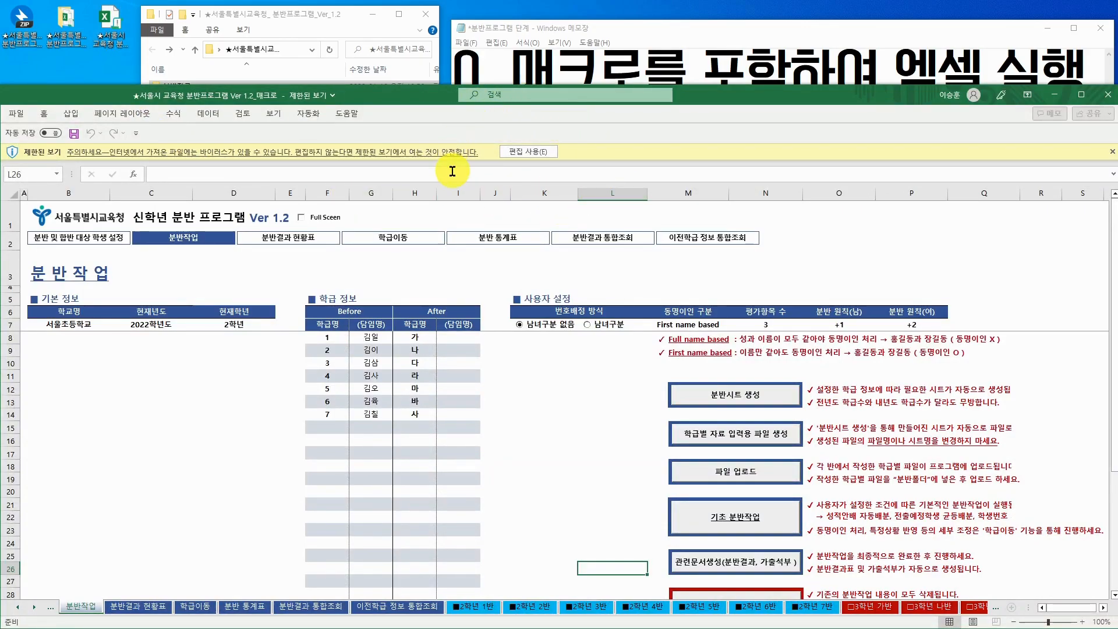
click(530, 156)
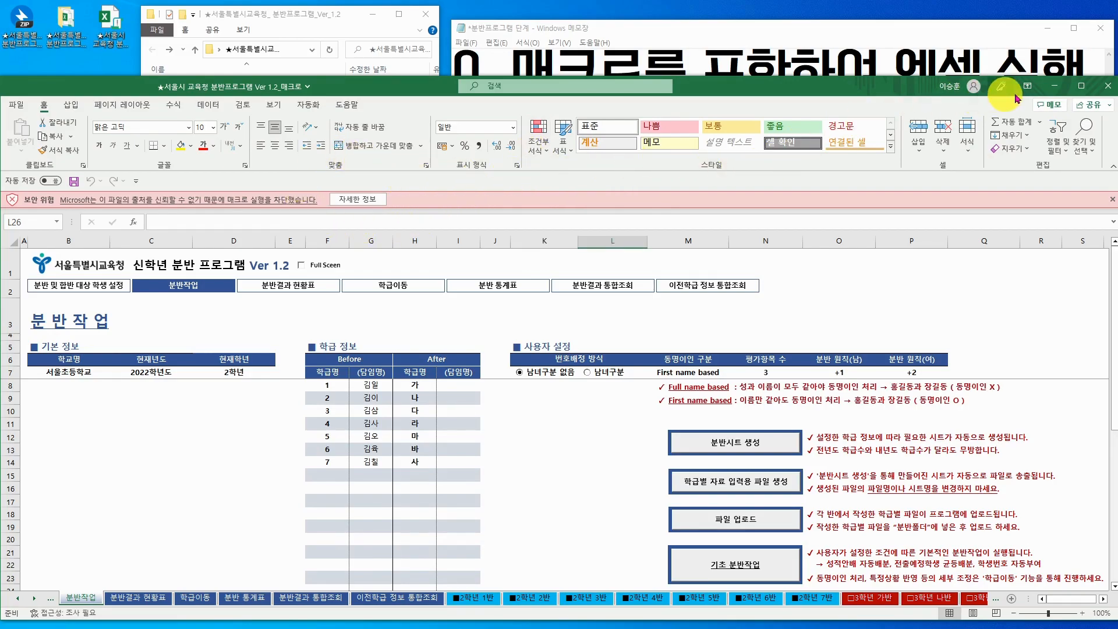
click(1106, 89)
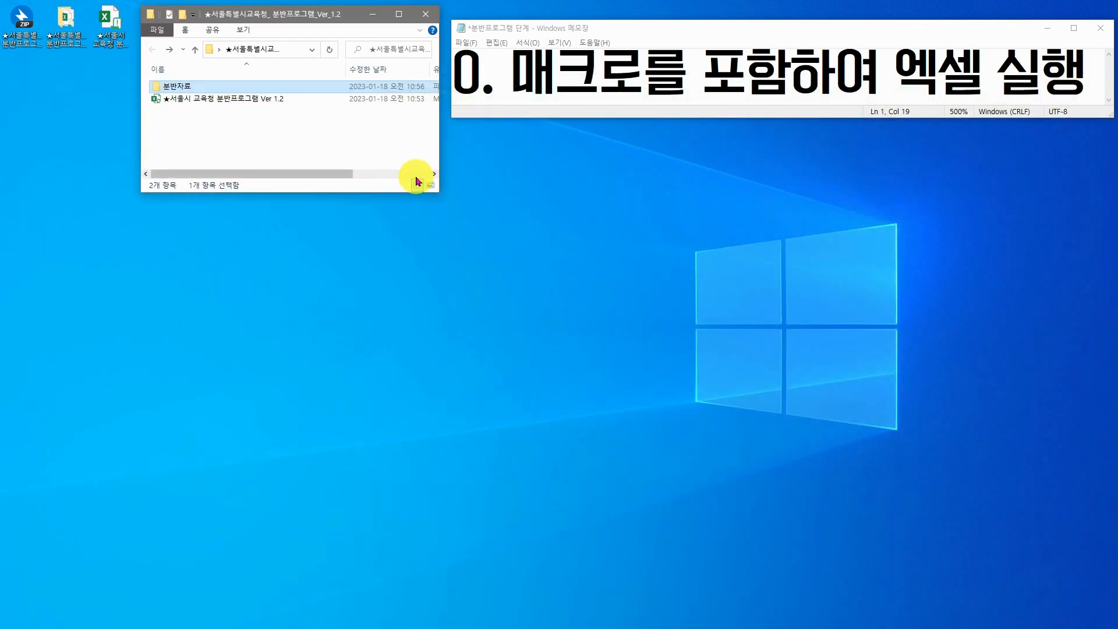
- Unblock the desktop .xlsm workbook in its file Properties and apply the change
click(105, 41)
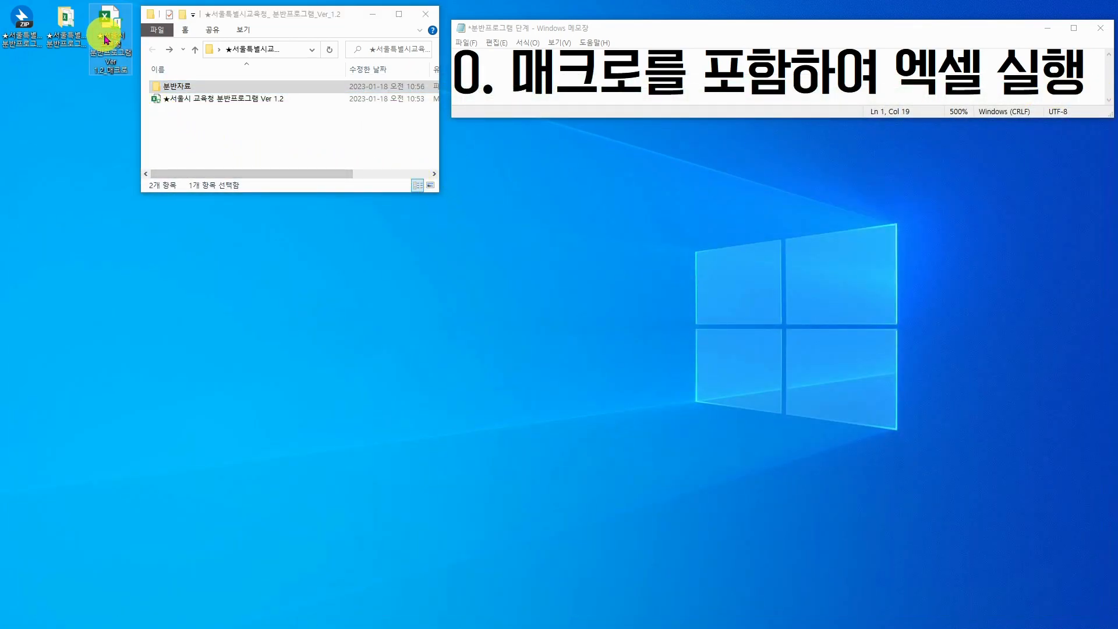
right_click(105, 40)
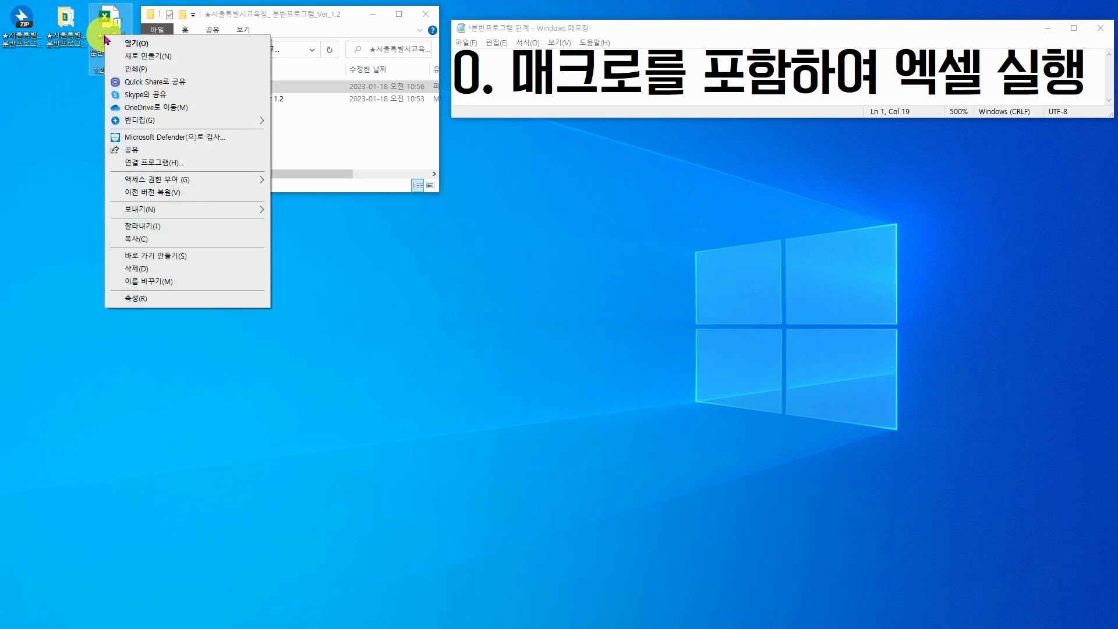
click(200, 297)
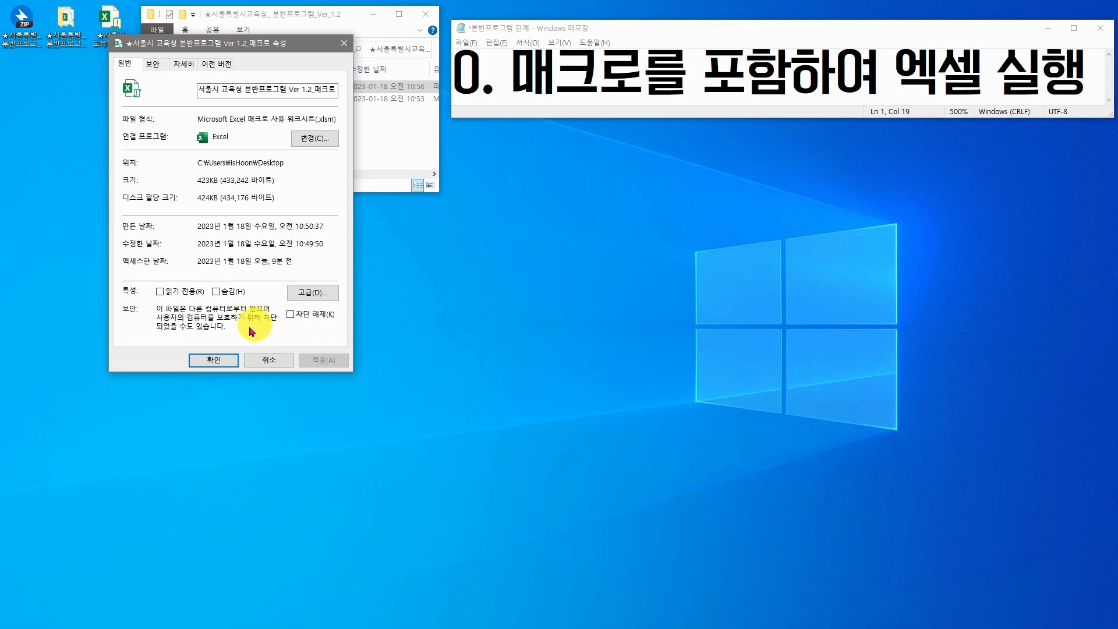
click(290, 316)
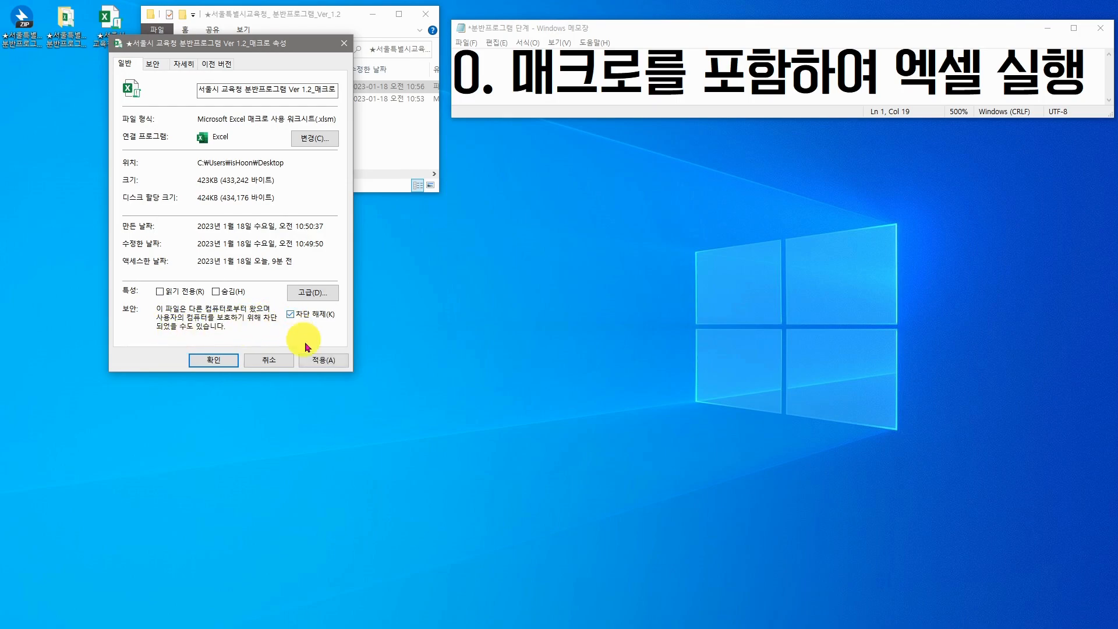
click(337, 360)
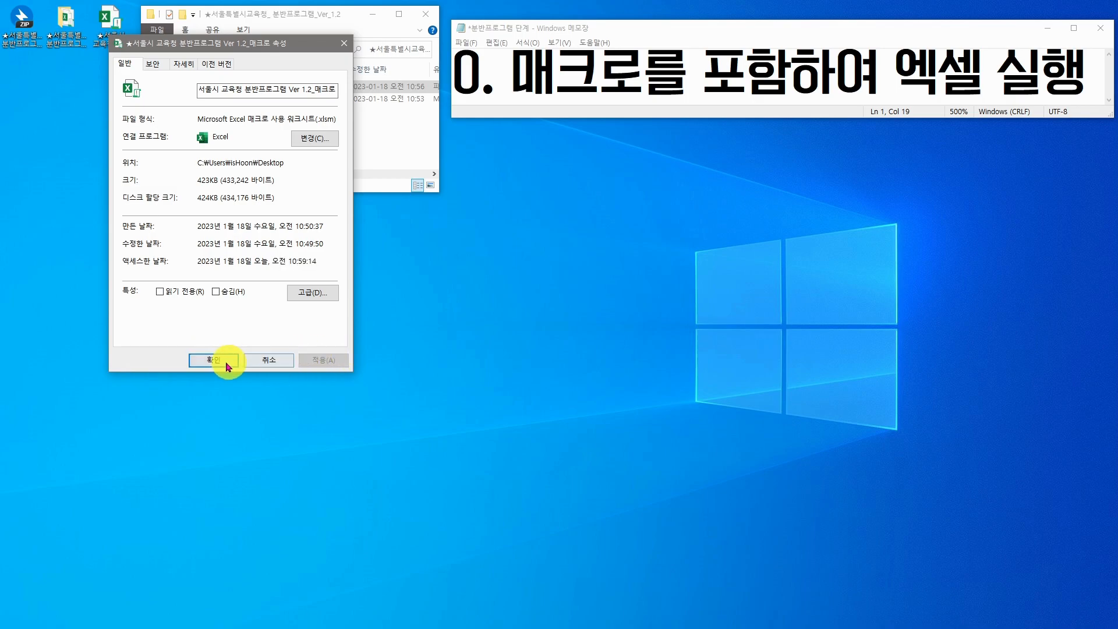
click(219, 362)
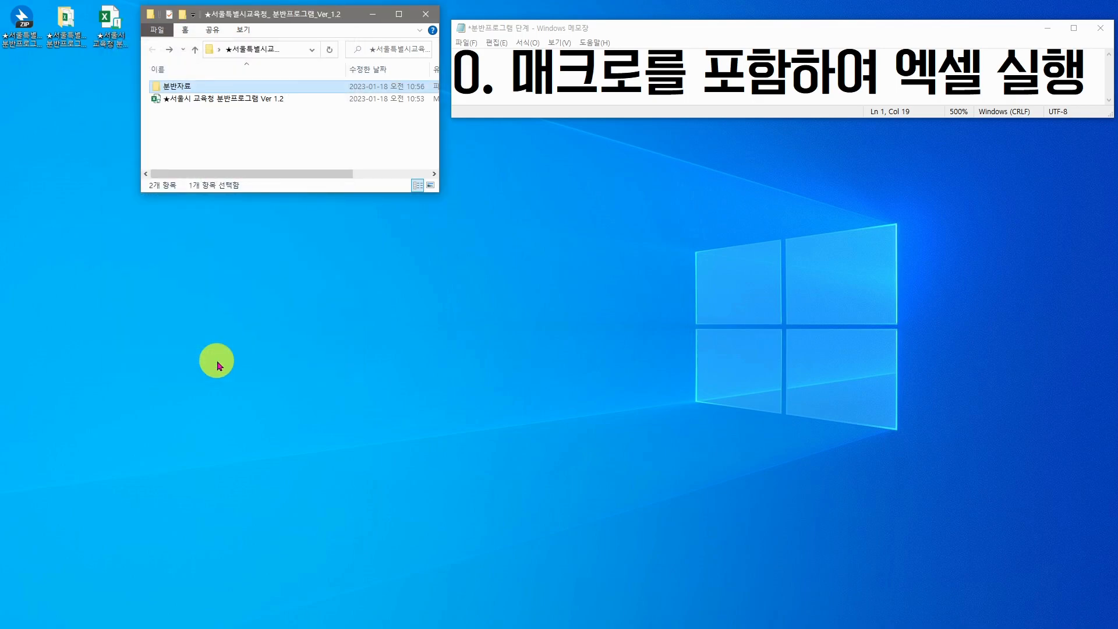
click(117, 43)
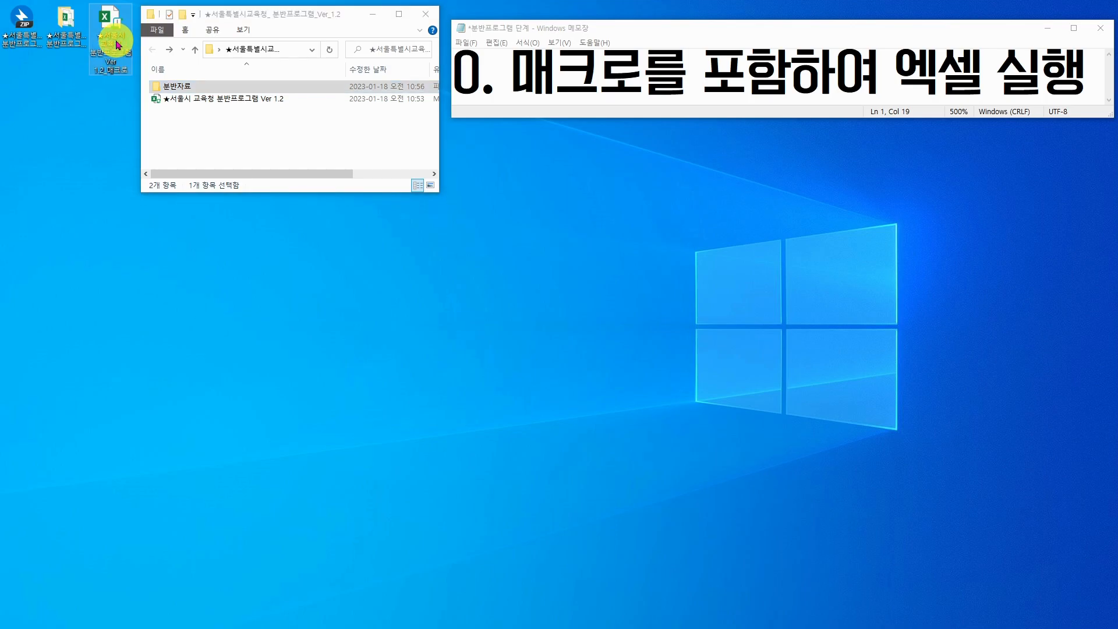
- Open the unblocked Ver 1.2 workbook on its 분반작업 sheet and toggle the Full Screen option
double_click(116, 43)
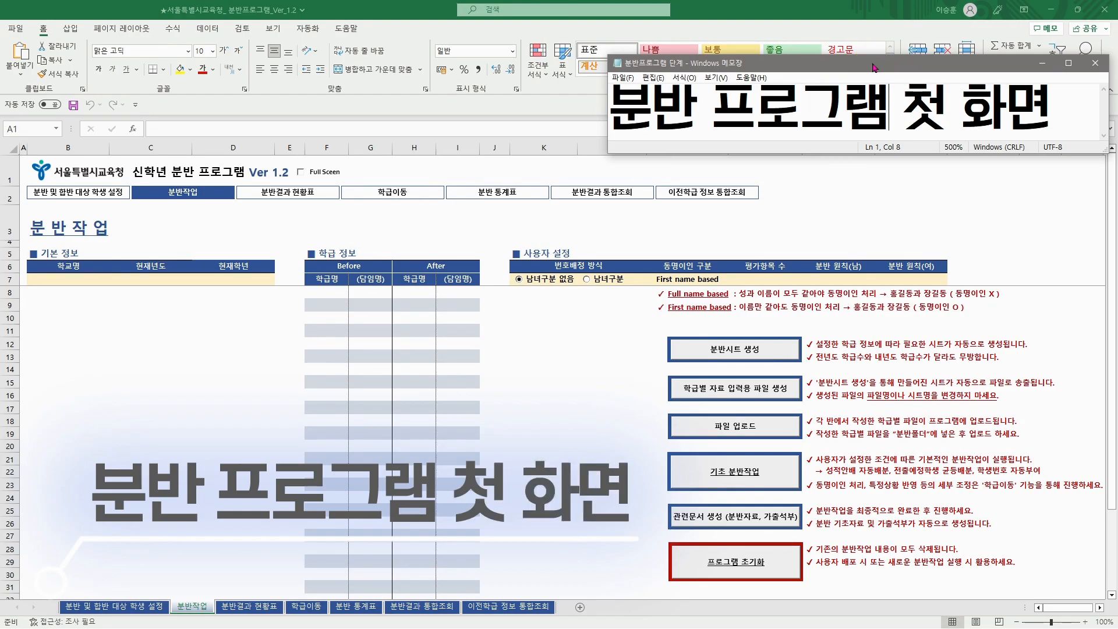
click(876, 21)
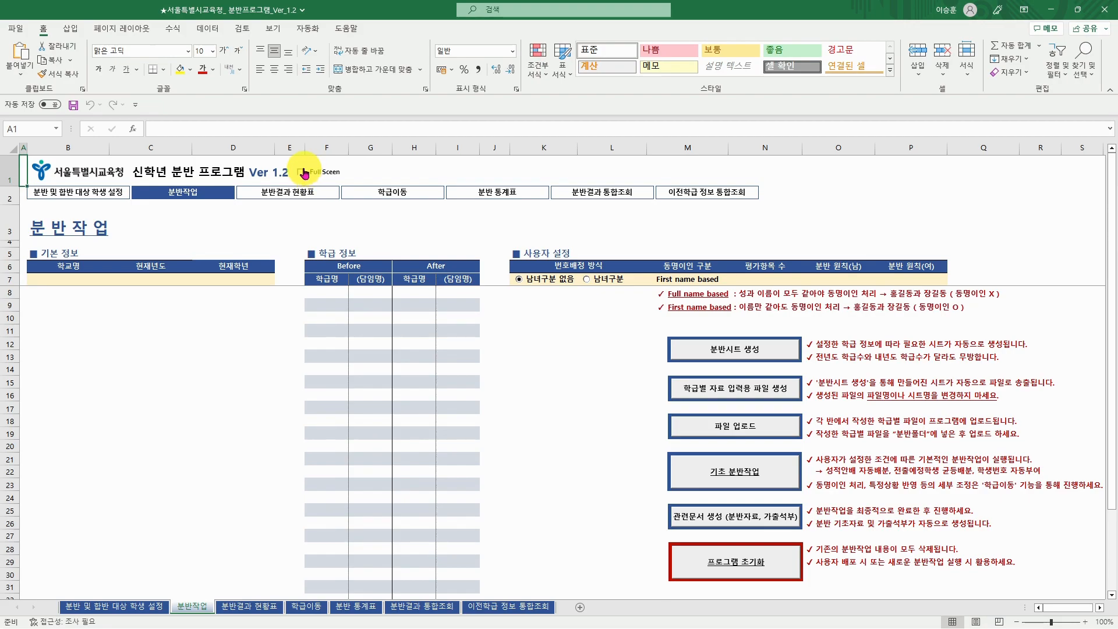
click(302, 172)
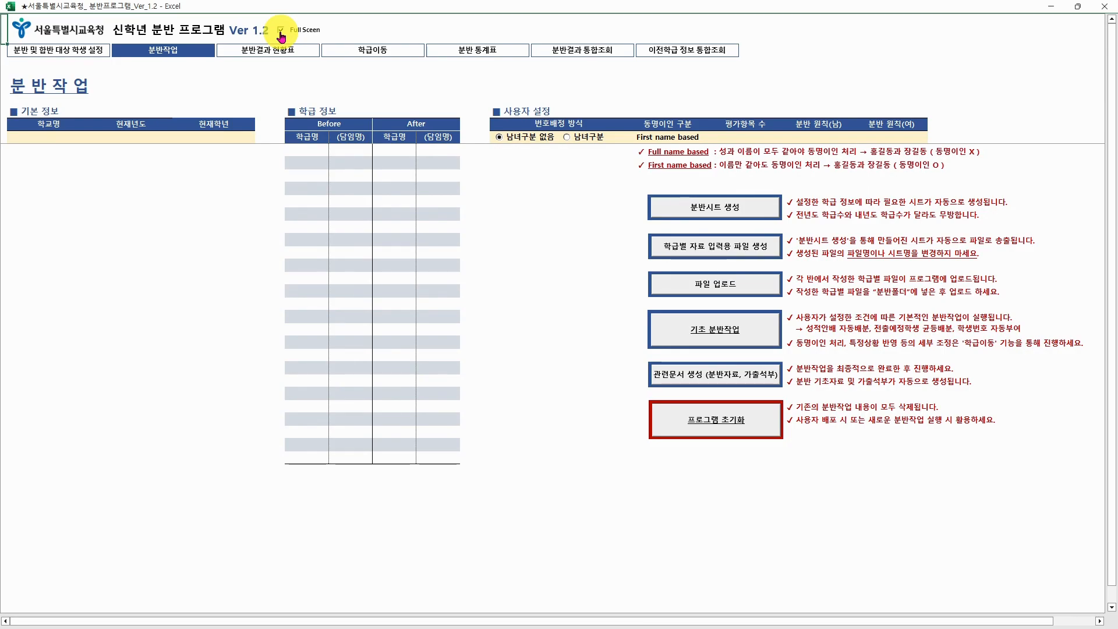
click(280, 32)
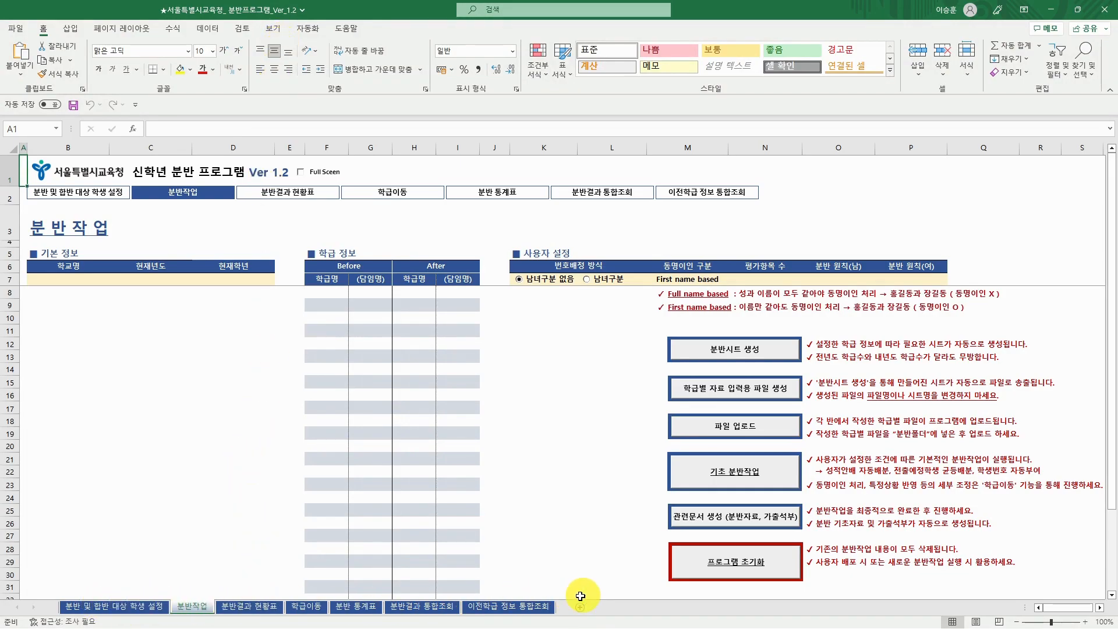
- Tour the sheet tabs from 분반 및 합반 대상 학생 설정 to 이전학급 정보 통합조회, ending on 분반작업
click(154, 607)
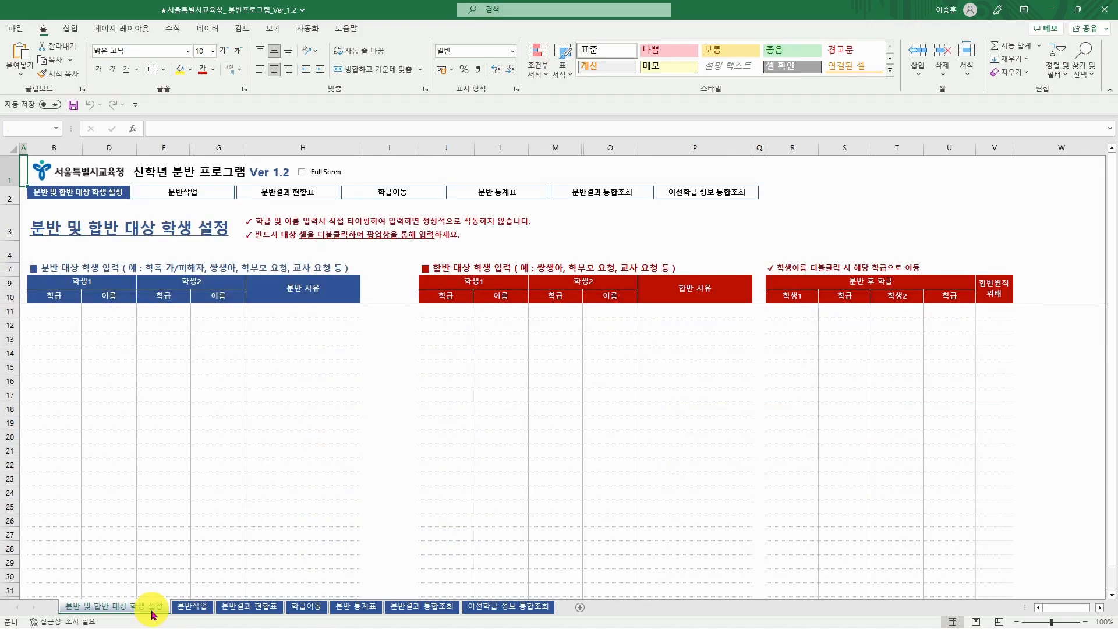
click(190, 612)
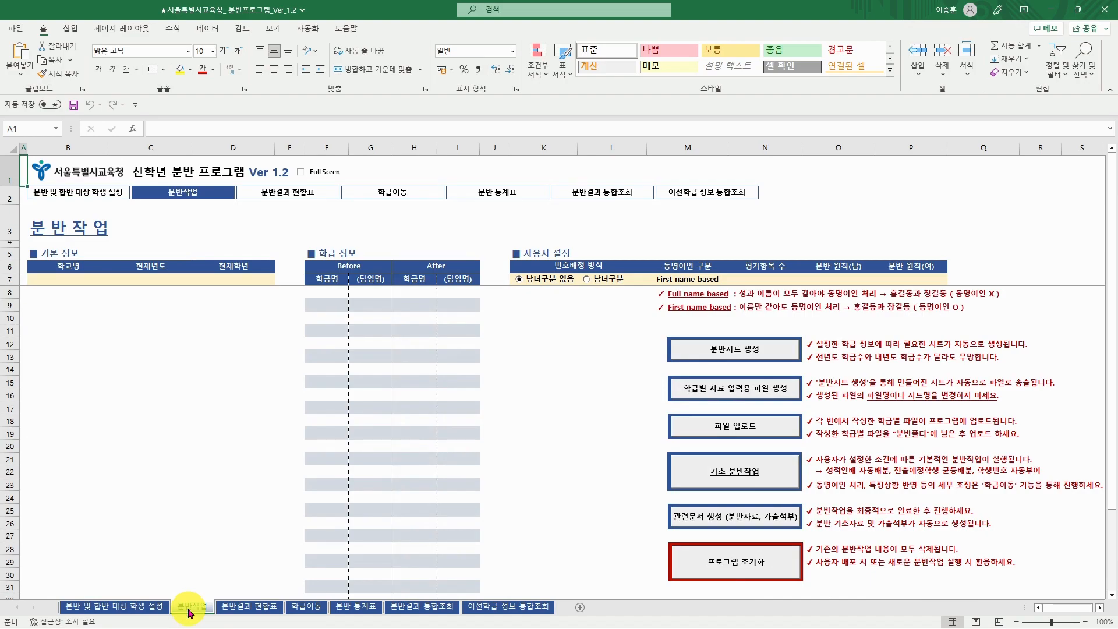
click(250, 607)
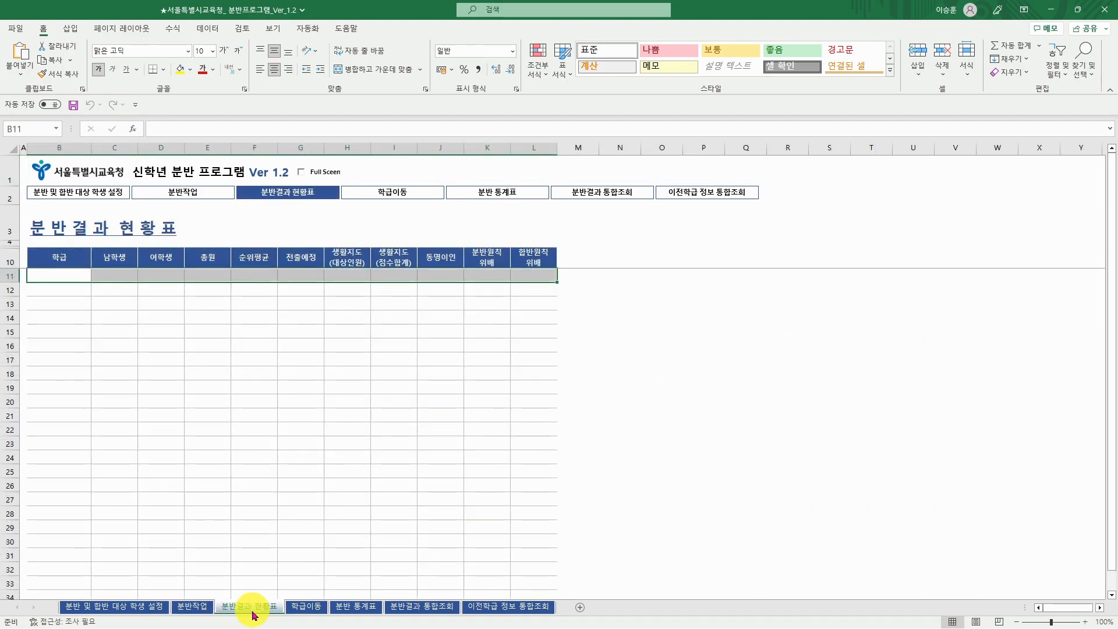
click(298, 608)
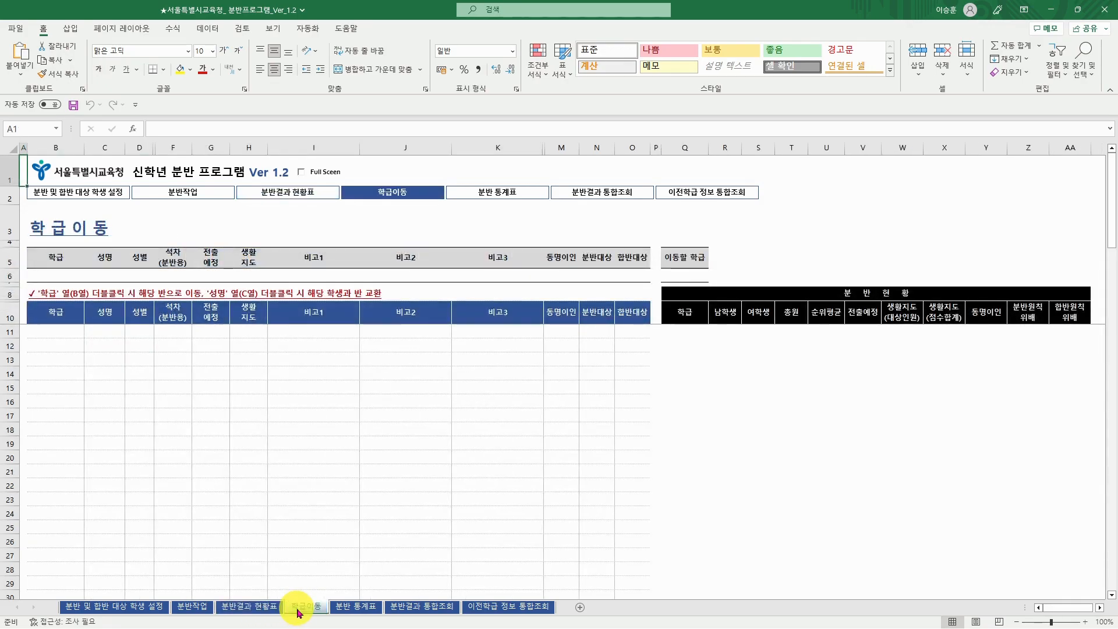
click(355, 608)
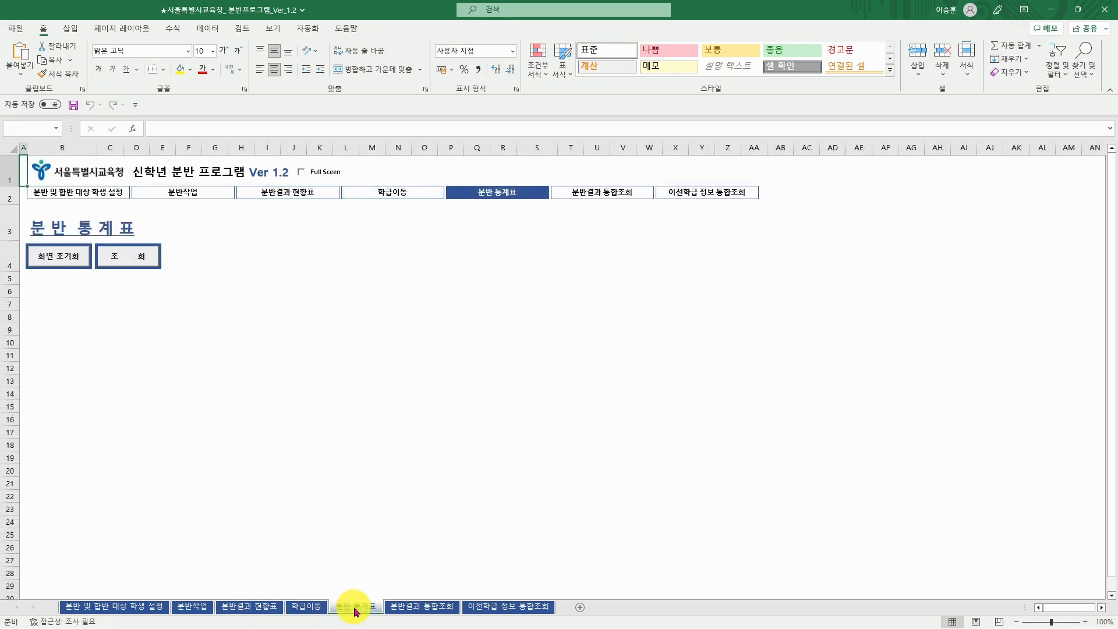
click(422, 609)
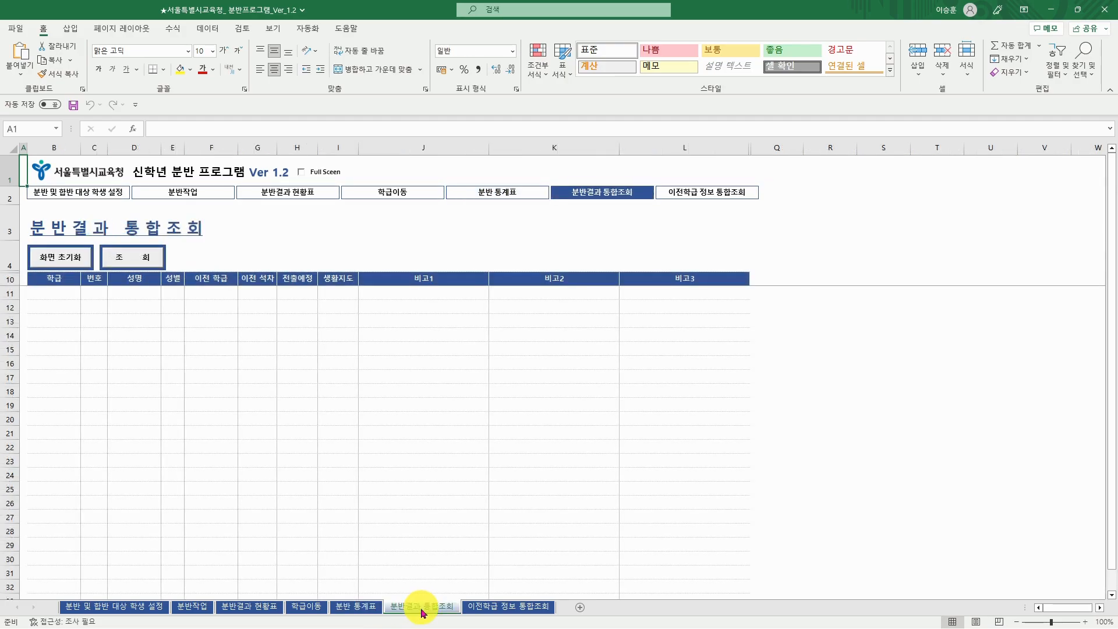
click(482, 609)
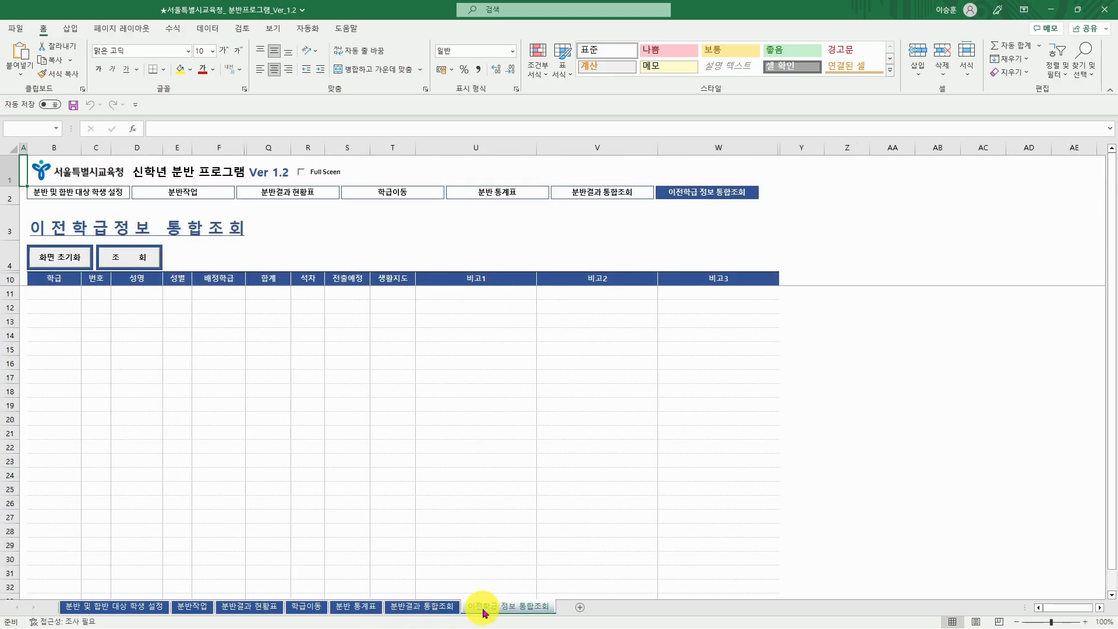
click(197, 607)
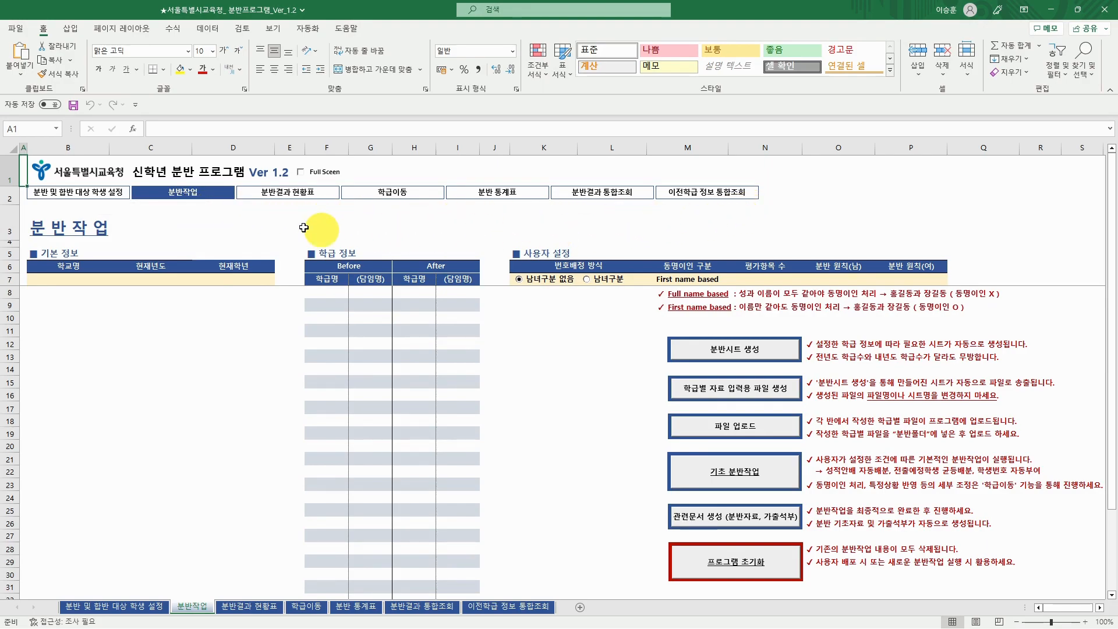
- Cycle through the same sheets using the link buttons at the top, finishing on 분반작업
click(104, 199)
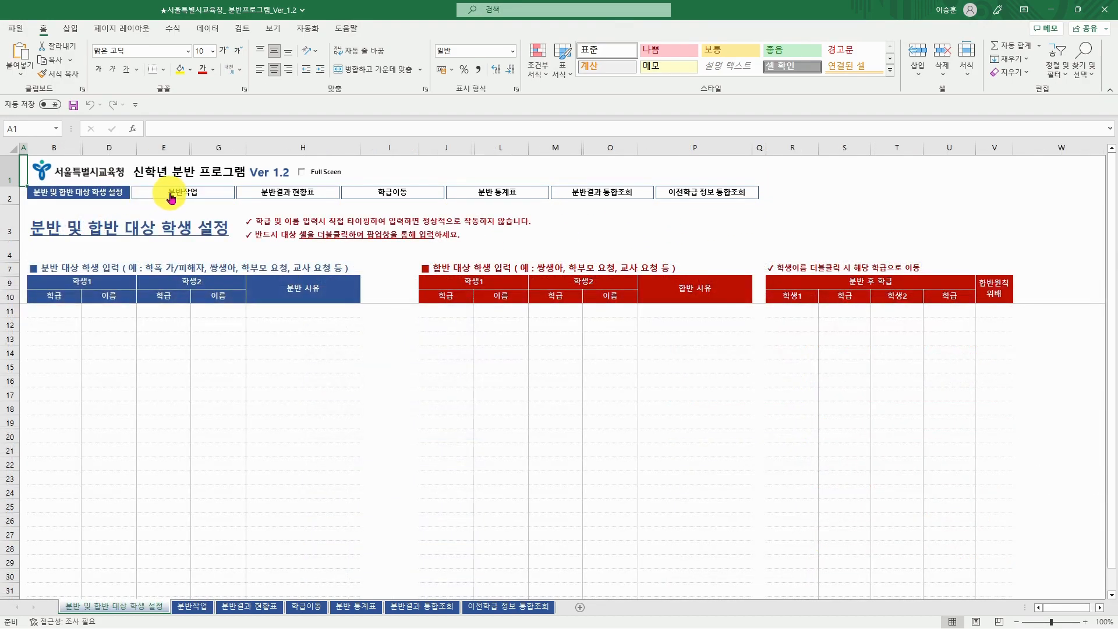
click(169, 187)
click(296, 199)
click(372, 199)
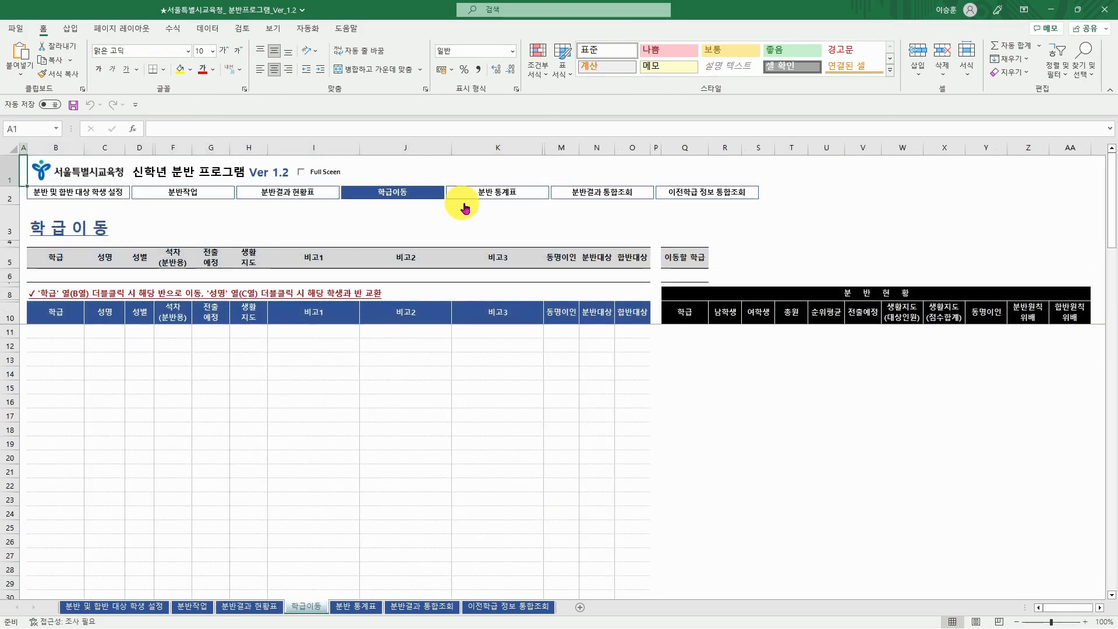
click(478, 199)
click(589, 198)
click(675, 195)
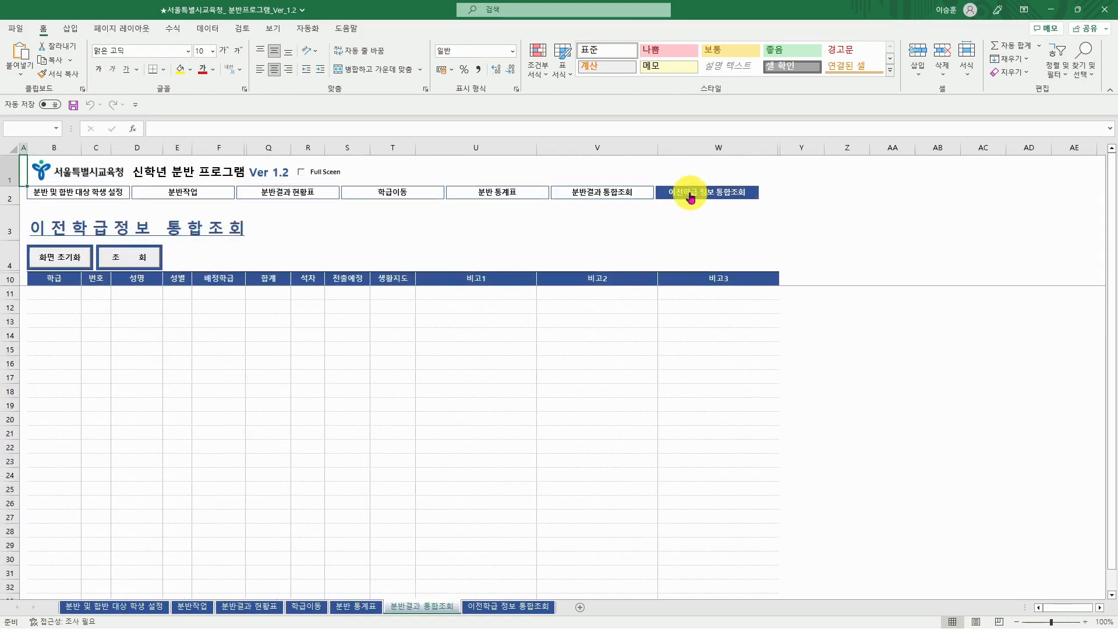
click(207, 198)
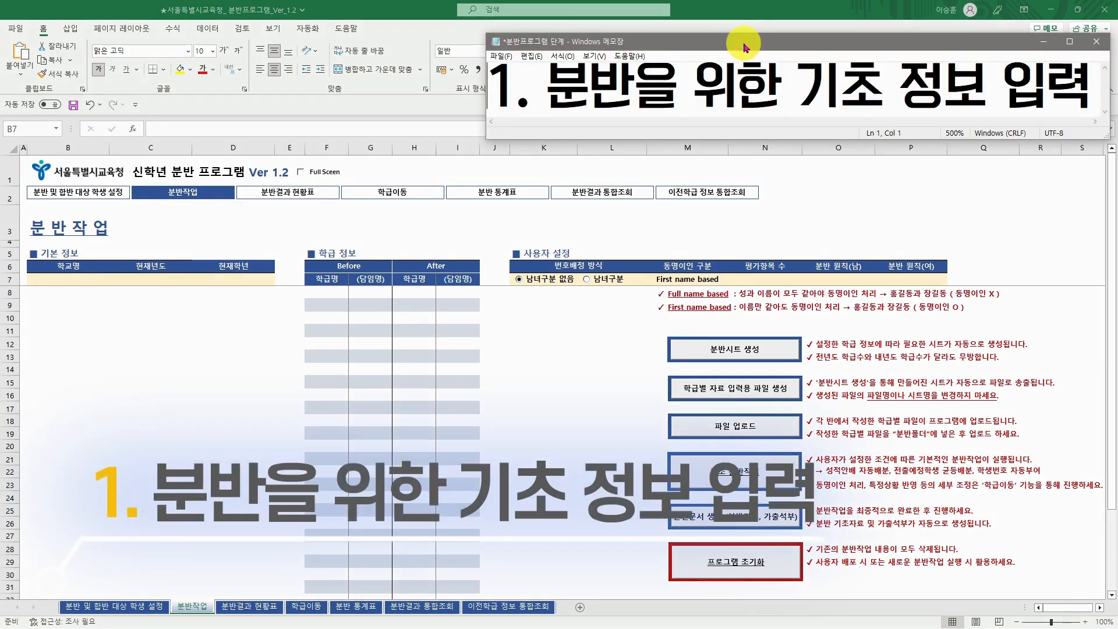
- Enter 서울으뜸초등학교 in B7, choose 2022학년도 in C7 and 2학년 in D7
click(75, 279)
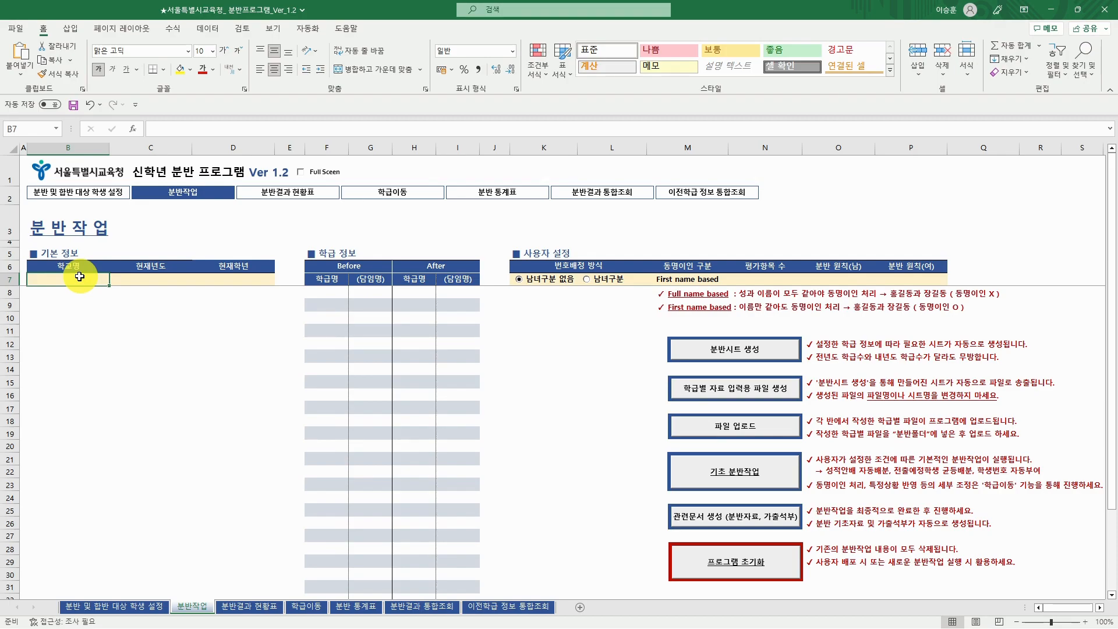
text(서울으)
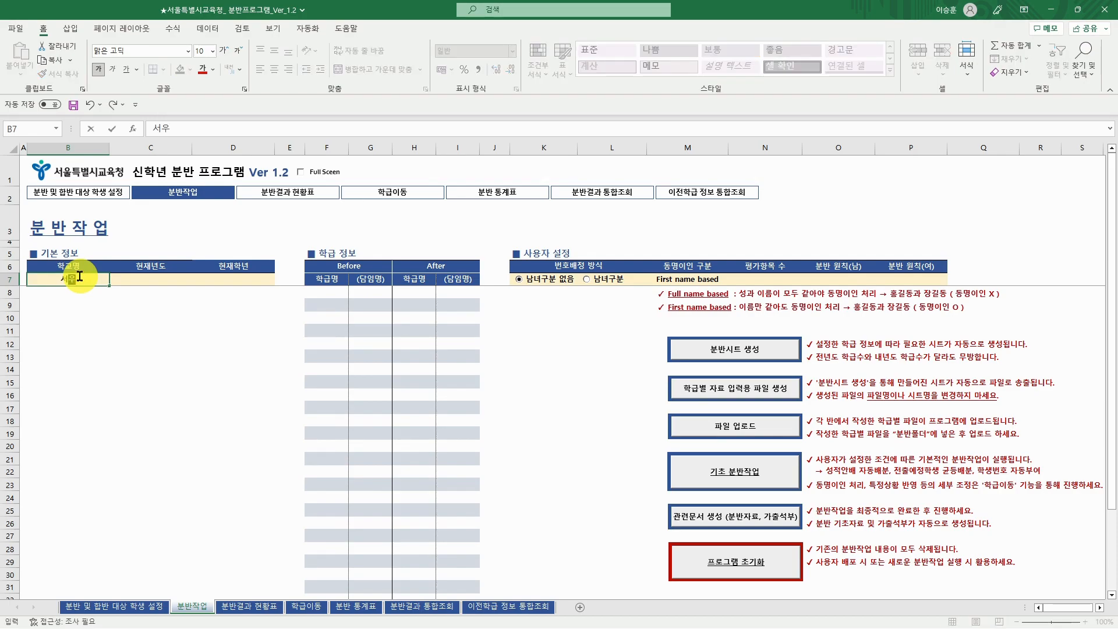
text(뜸초등학교)
key(Tab)
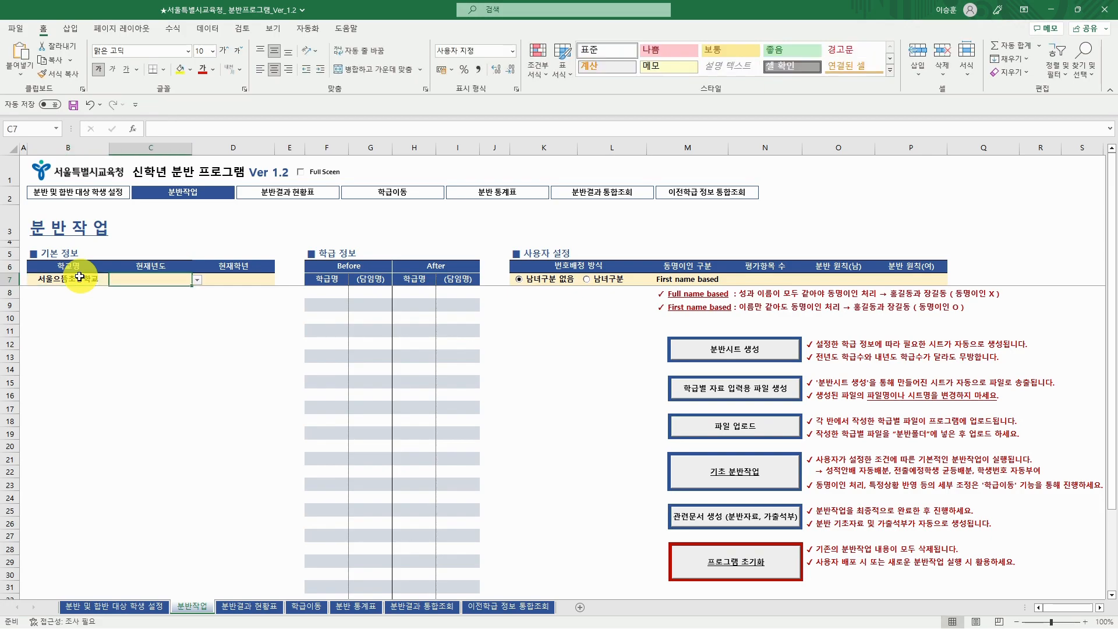
click(198, 281)
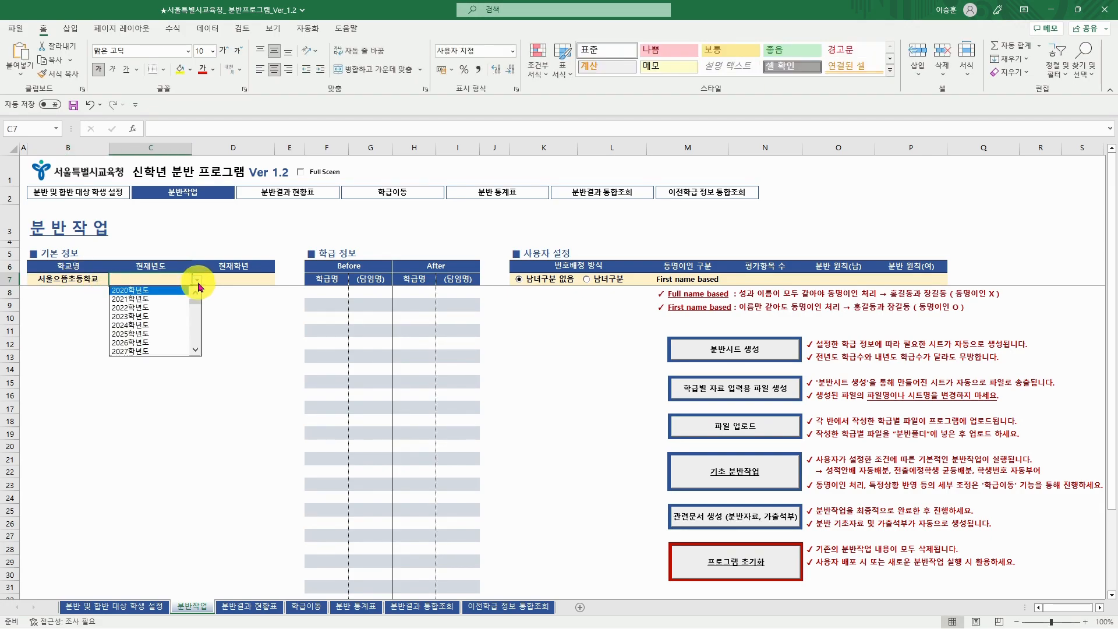
click(162, 315)
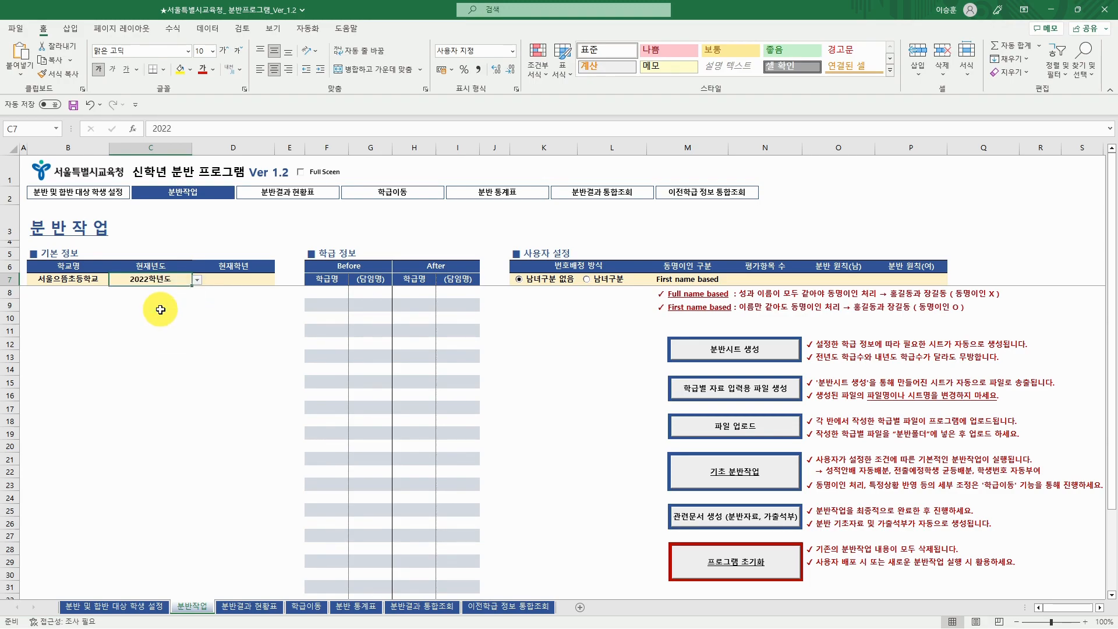
click(265, 282)
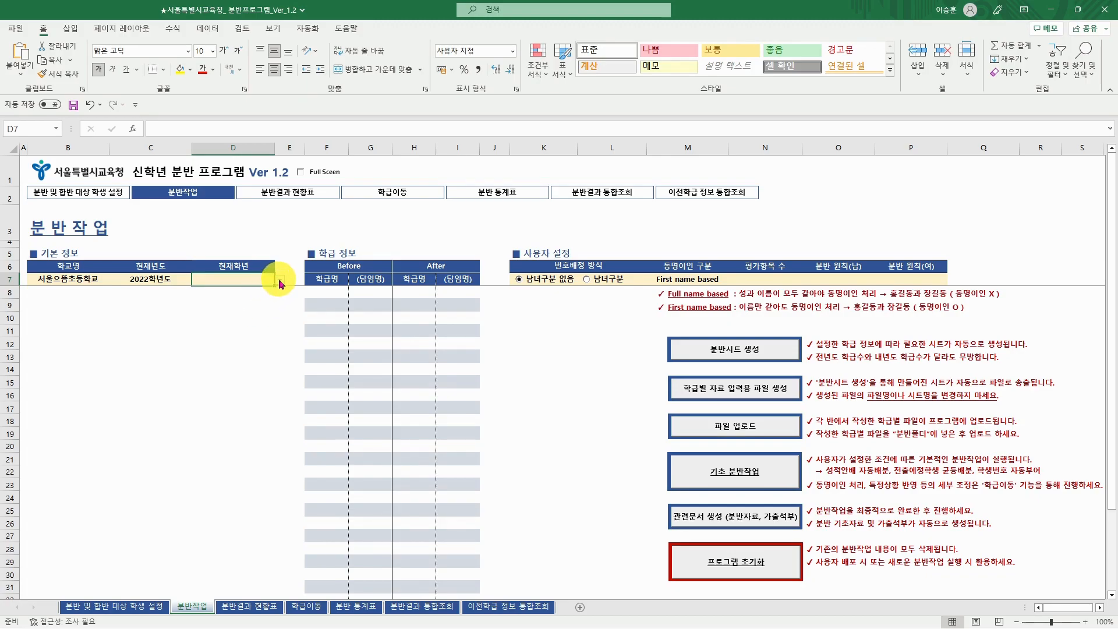
click(280, 280)
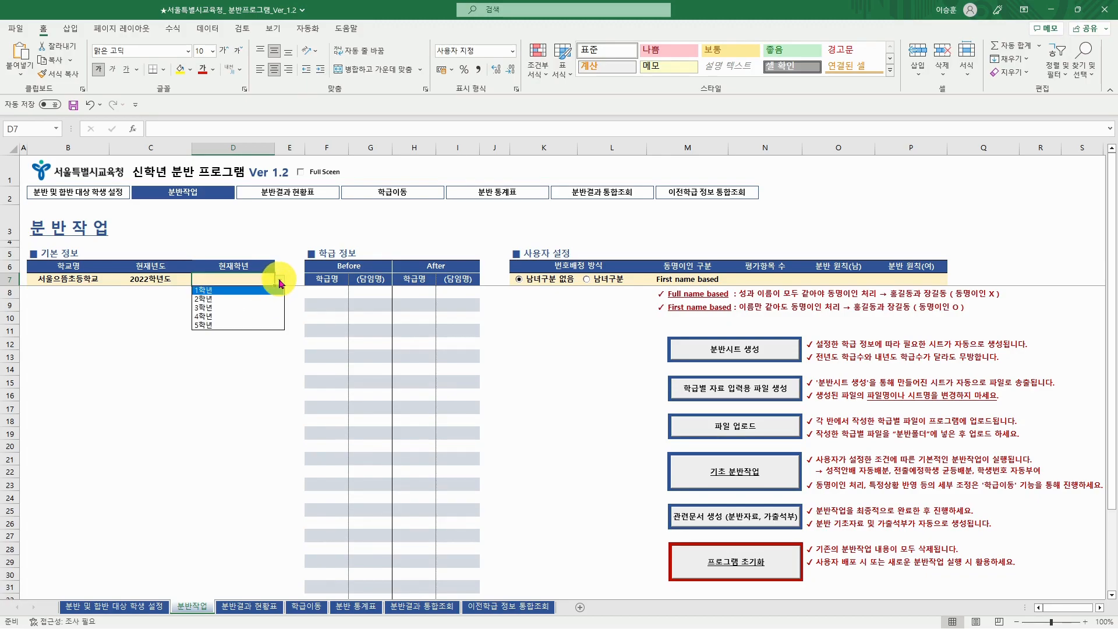
click(253, 299)
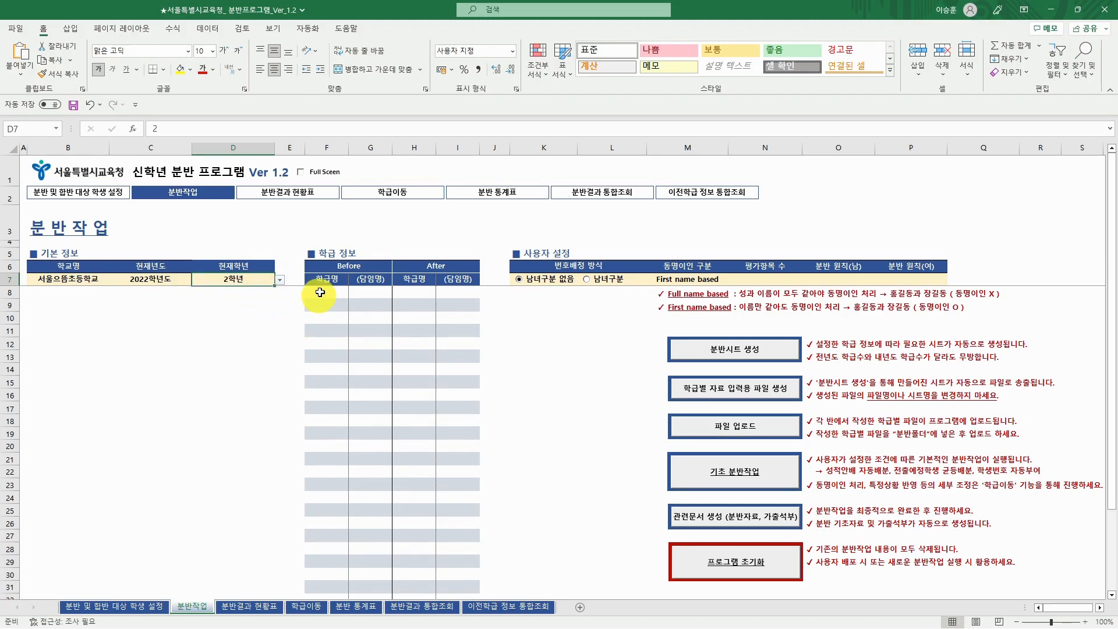
click(327, 293)
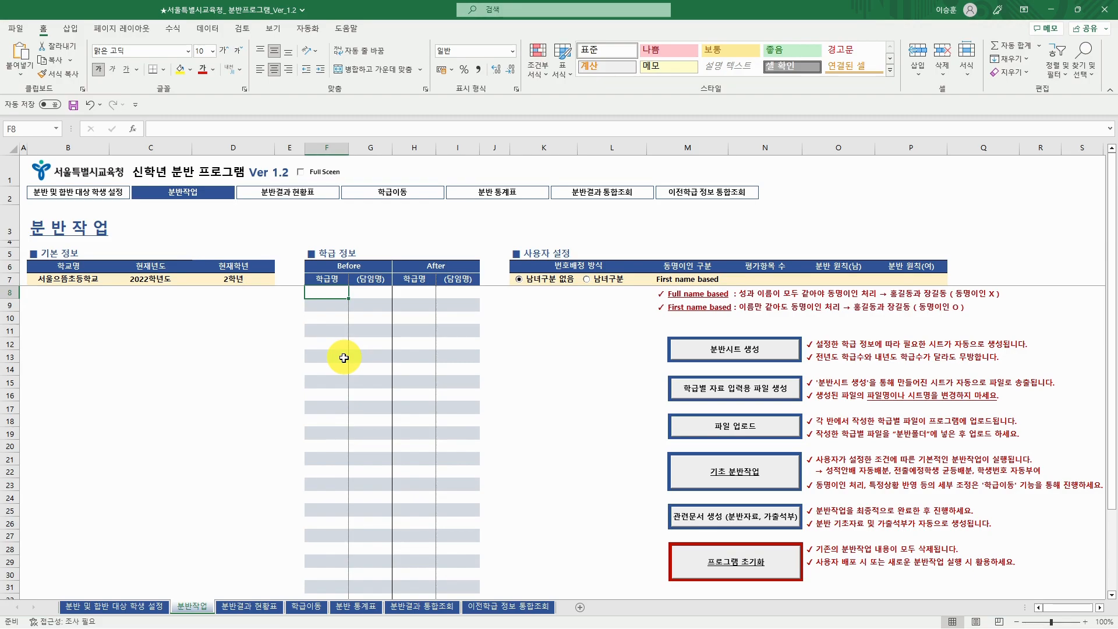
- Number the current classes 1 through 7 down F8:F14
text(1 2 3 4 5)
key(Return)
text(6)
key(Return)
text(7)
key(Tab)
key(Up)
key(Up)
key(Up)
key(Up)
key(Up)
key(Up)
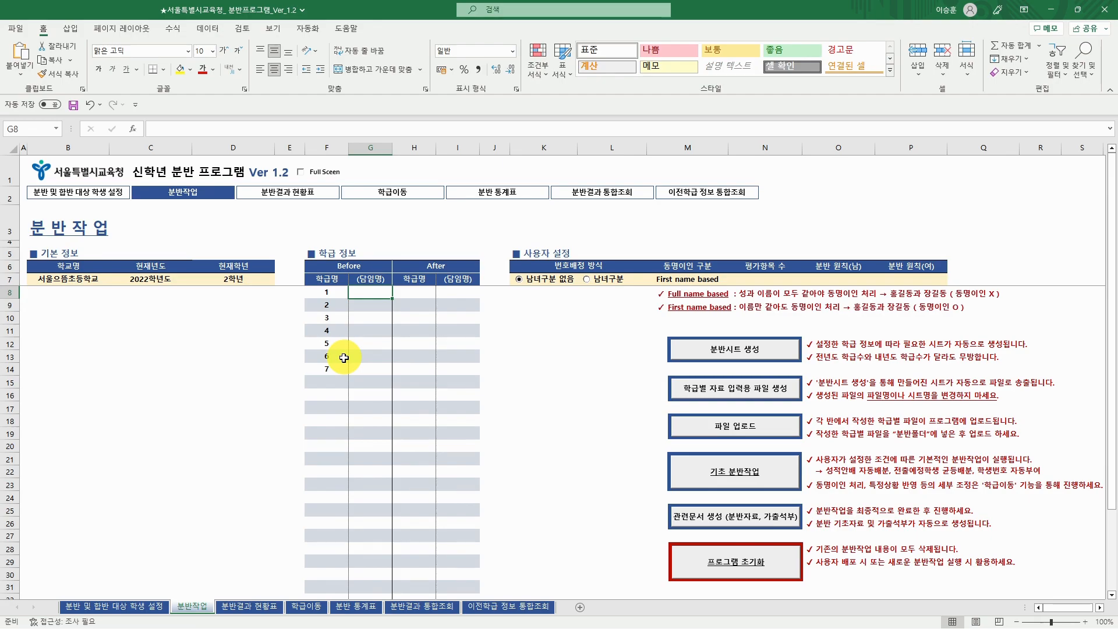
- Enter a homeroom-teacher name for each of the seven classes in G8:G14
text(김일)
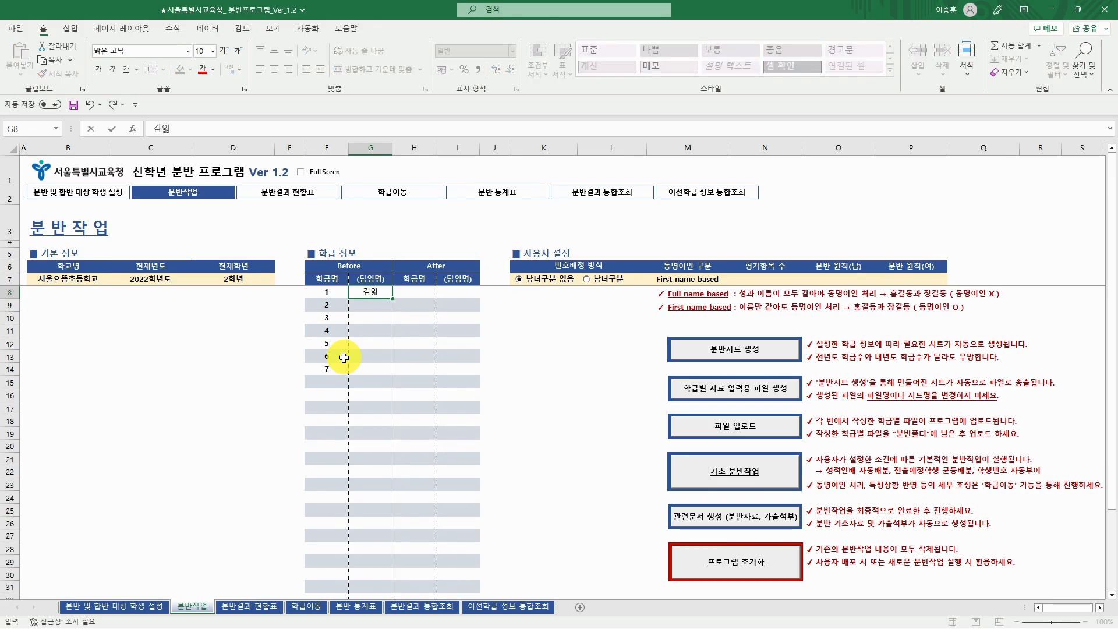
text(반)
key(Return)
text(김이반)
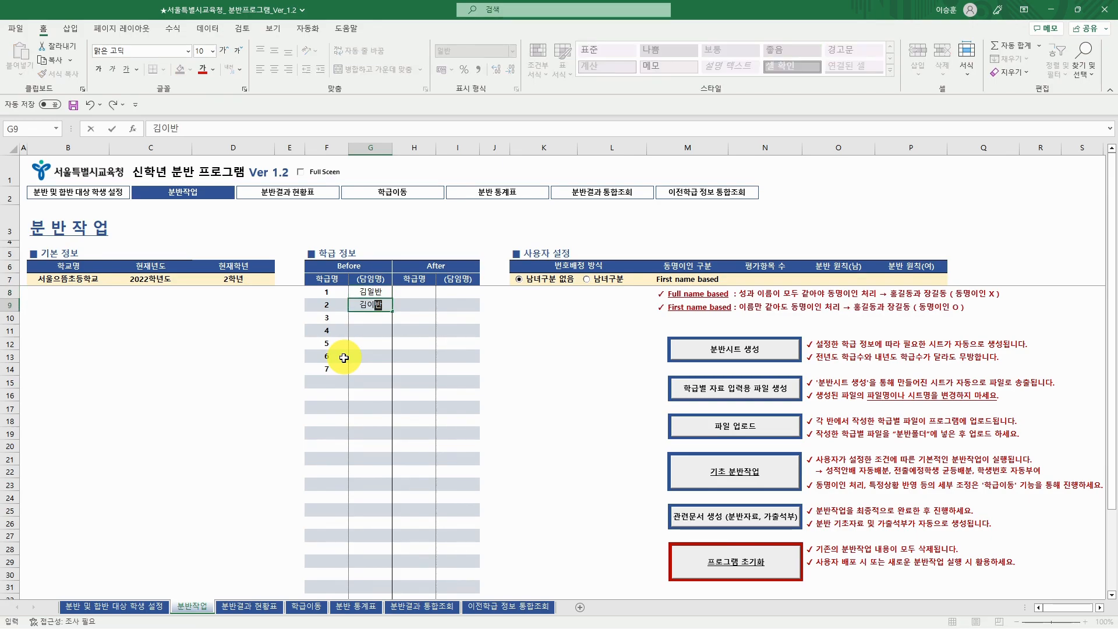
key(Return)
text(김삼반 김사반 김오반 김육반 김칠반)
key(Right)
key(Up)
key(Up)
key(Up)
key(Up)
key(Up)
key(Up)
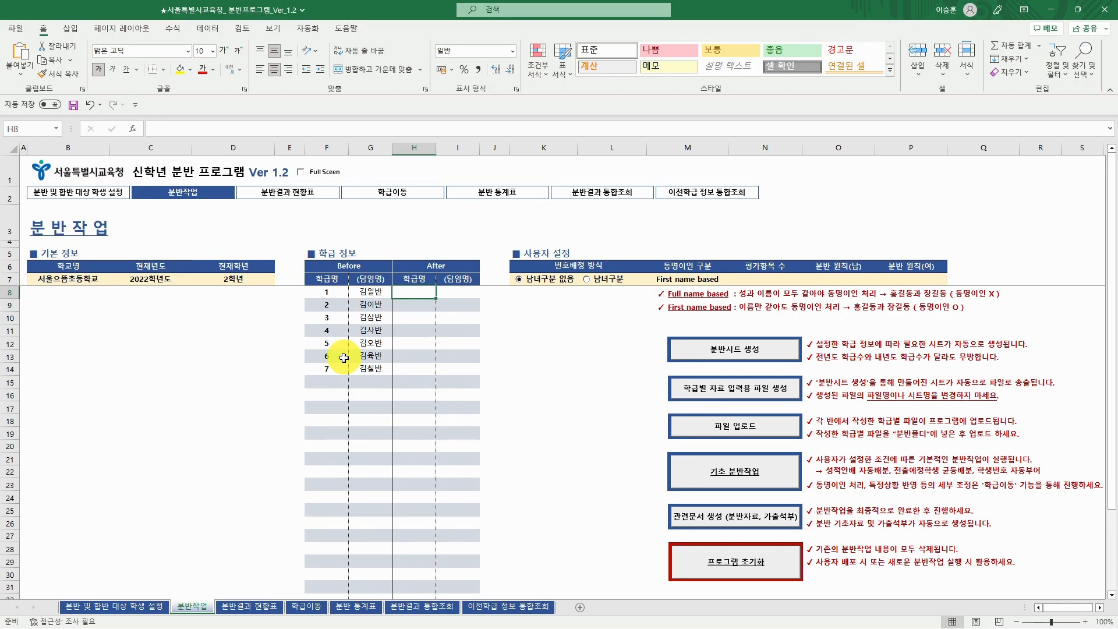
- Try 1, 2, 3 and then 가, 나, 다 as new class names in H8:H10
text(1)
key(Return)
text(2)
key(Return)
text(3)
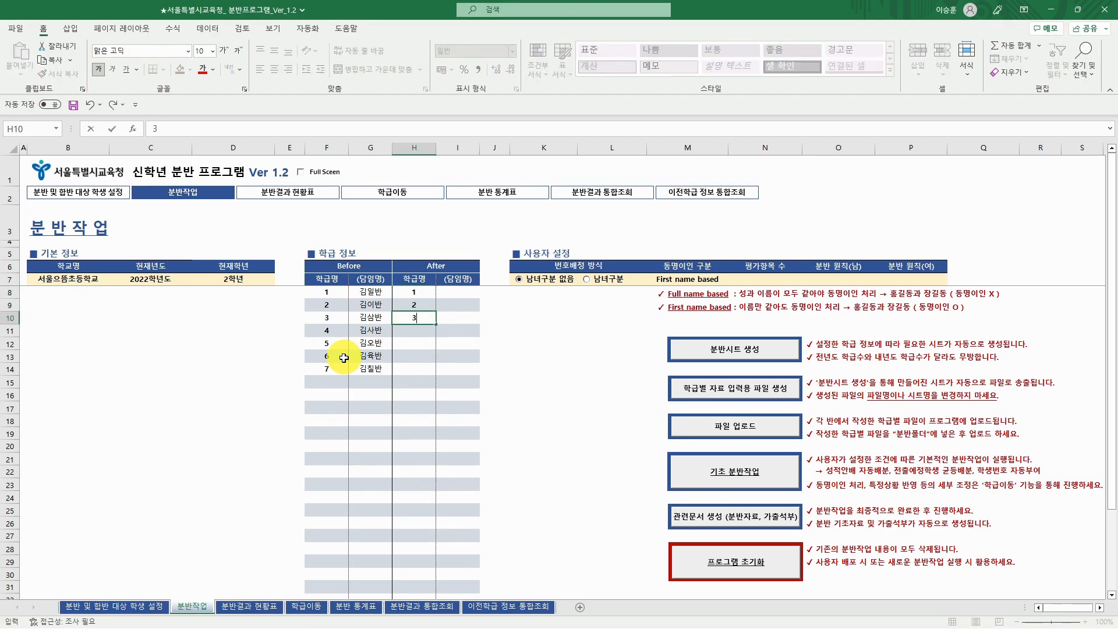
key(Up)
key(Up)
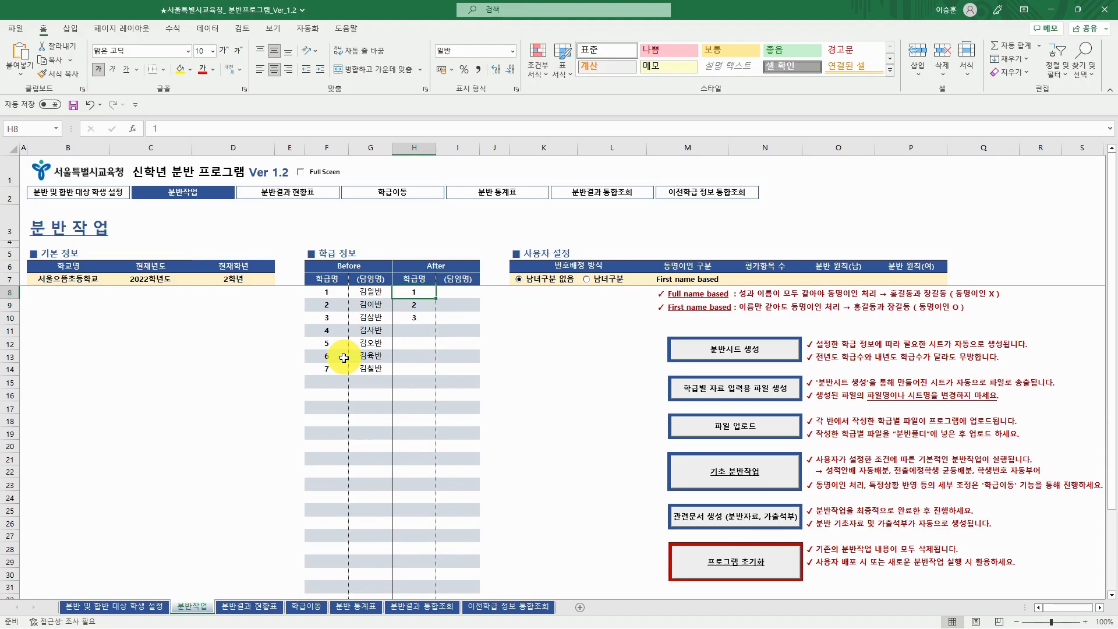
text(가)
key(Return)
text(나)
key(Return)
text(다)
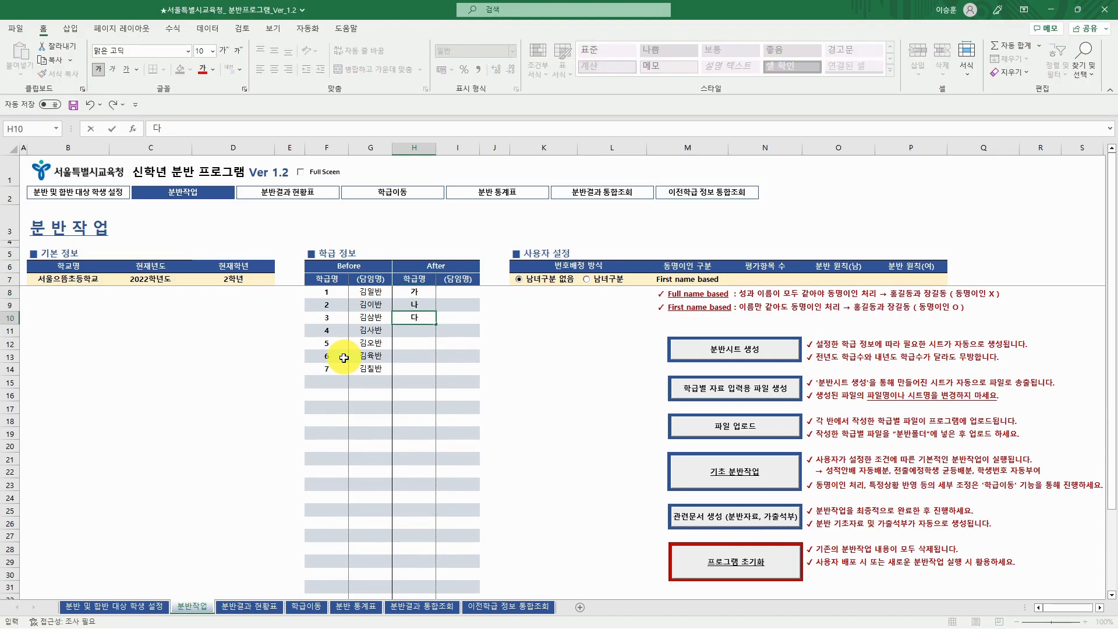
key(Up)
key(Up)
- Overwrite H8:H10 with trial letter names A, B, C
text(Af)
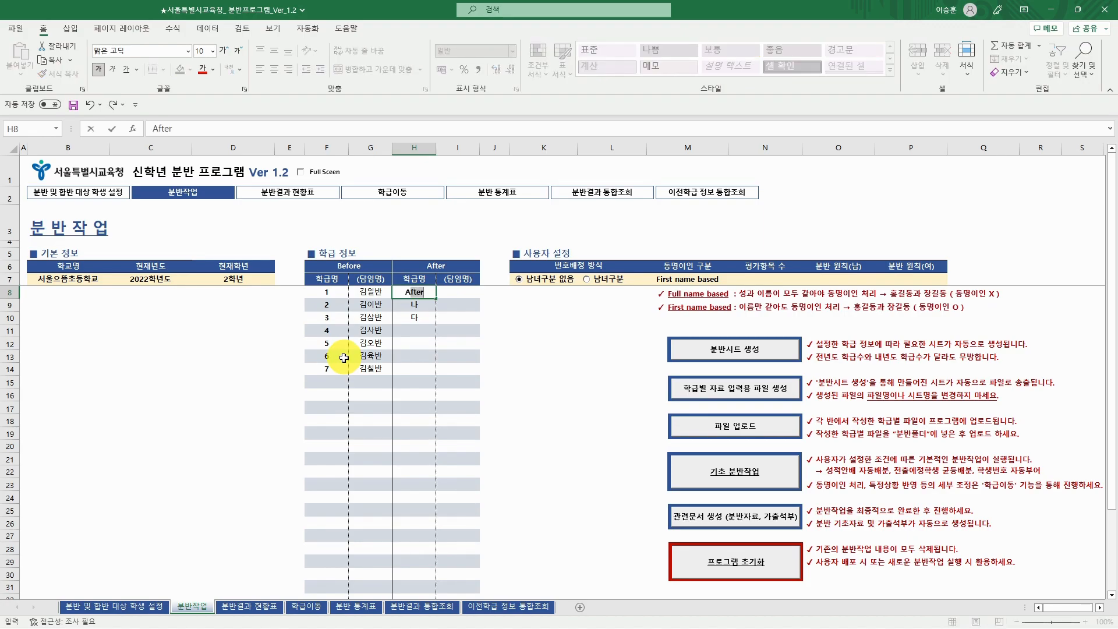
key(BackSpace)
key(Return)
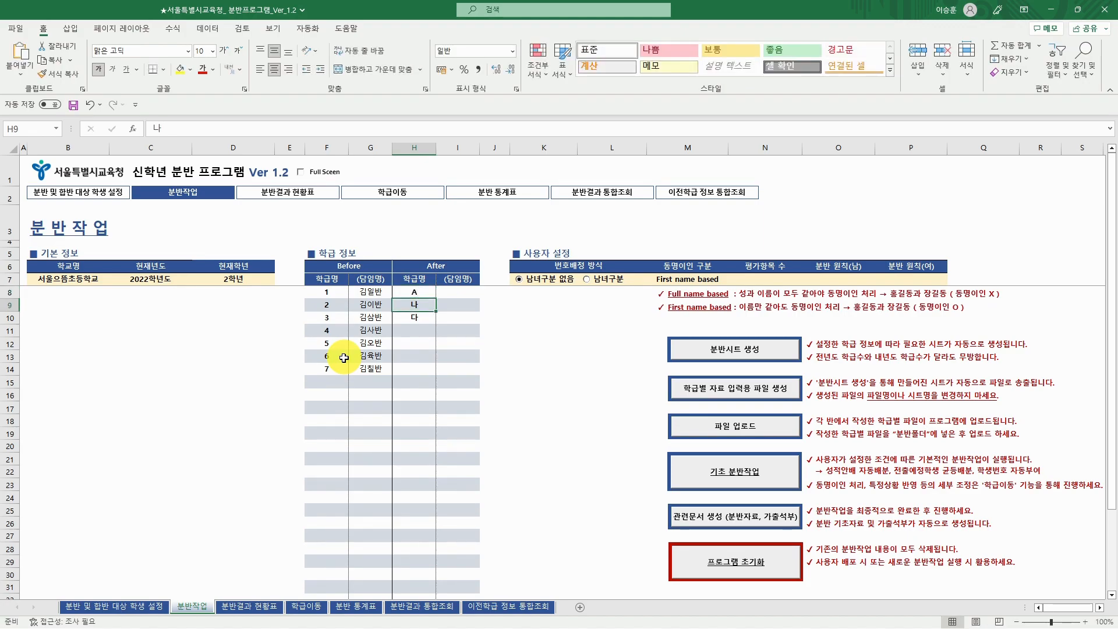
text(C)
key(Return)
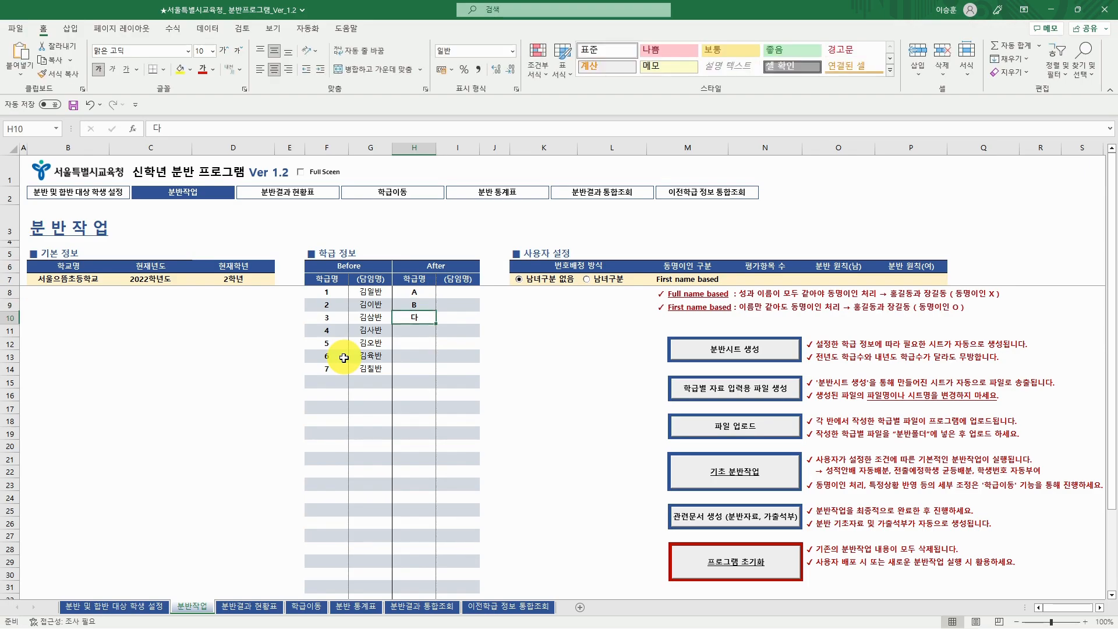
text(C)
key(Return)
- Clear the trial class names from H8:H10
key(Up)
key(Up)
key(Up)
key(Delete)
key(Down)
key(Delete)
key(Down)
key(Delete)
key(Up)
key(Up)
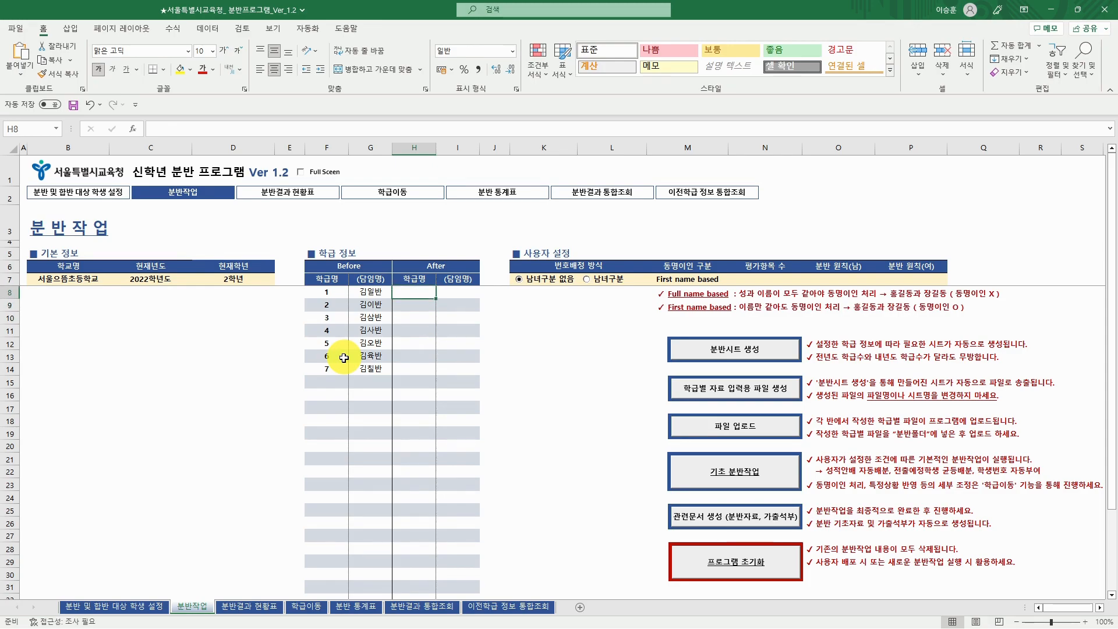
- Type the new class names 가, 나, 다, 라, 마, 바, 사 down H8:H14
text(rk)
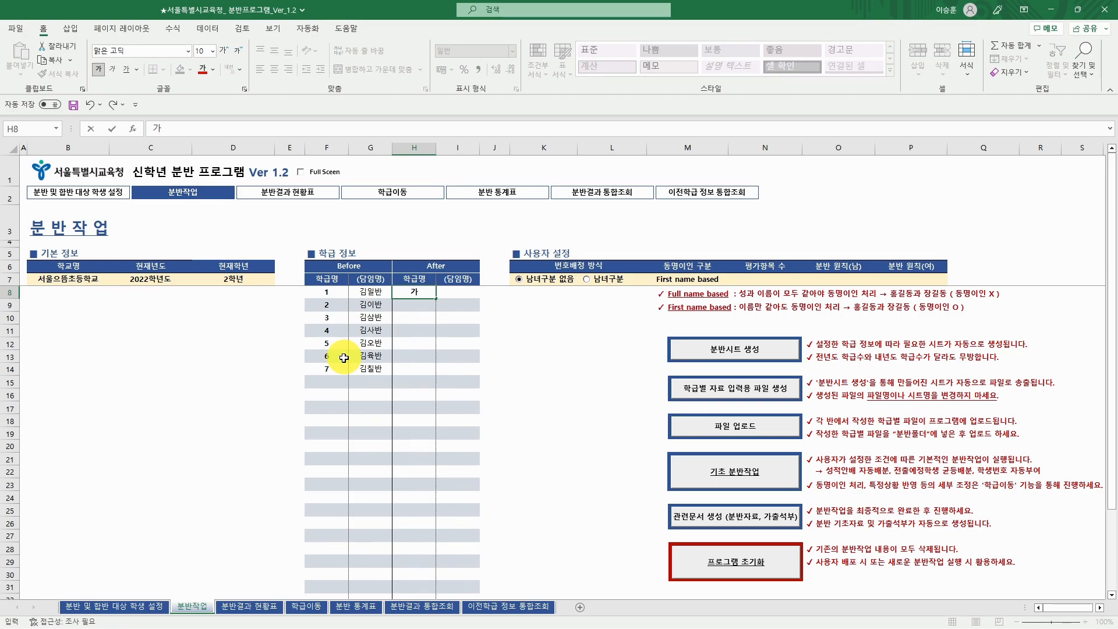
key(Return)
text(sk)
key(Return)
text(ek)
key(Return)
text(fk)
key(Return)
text(ak)
key(Return)
text(qk)
key(Return)
text(tk)
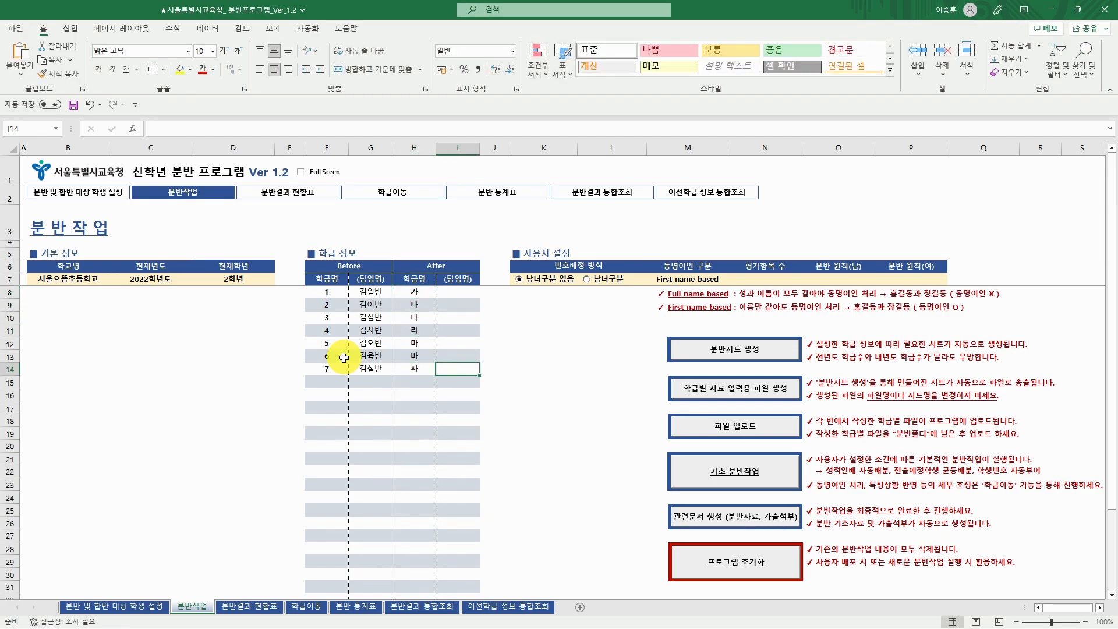
- Check the last class name 사, then move to I8 in the new teacher-name column
key(Left)
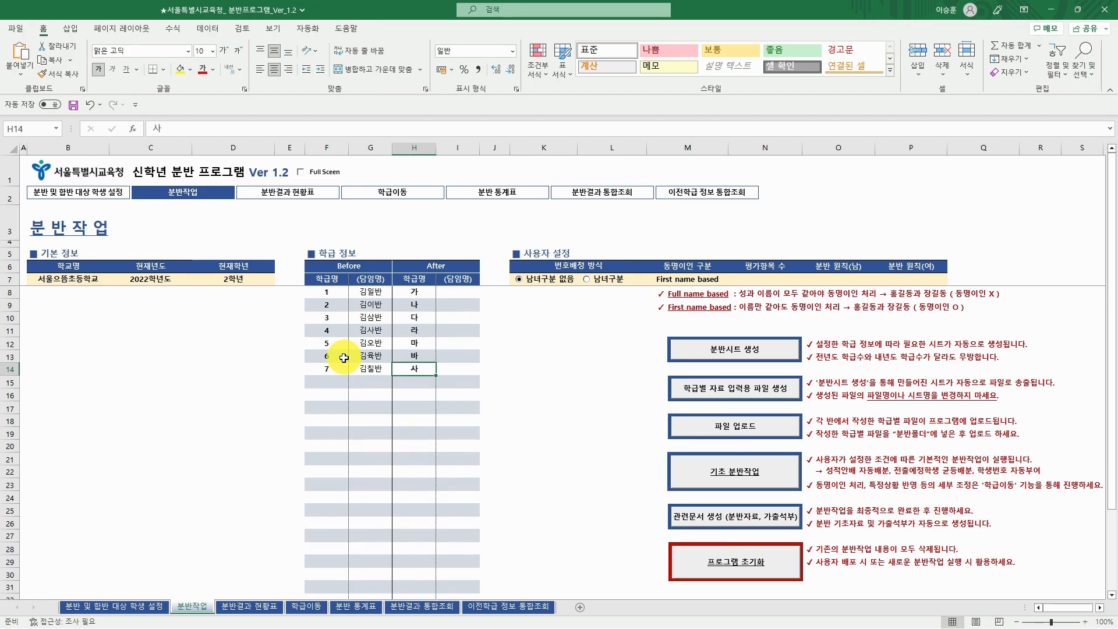
key(Down)
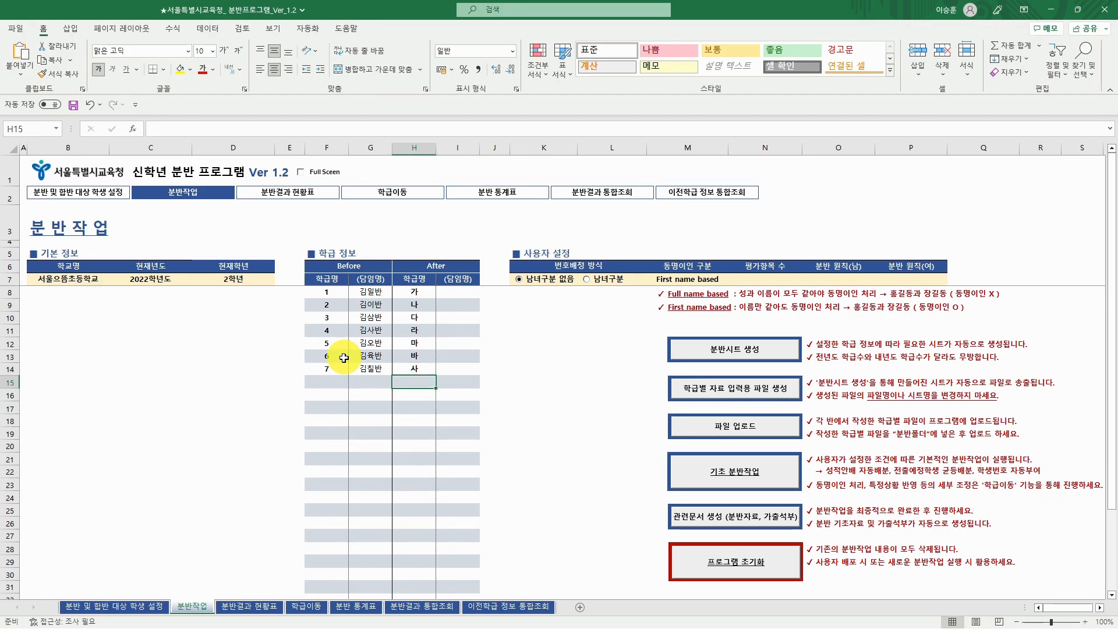
key(Up)
key(Down)
key(Right)
key(Up)
key(Up)
key(Up)
key(Up)
key(Up)
key(Up)
key(Up)
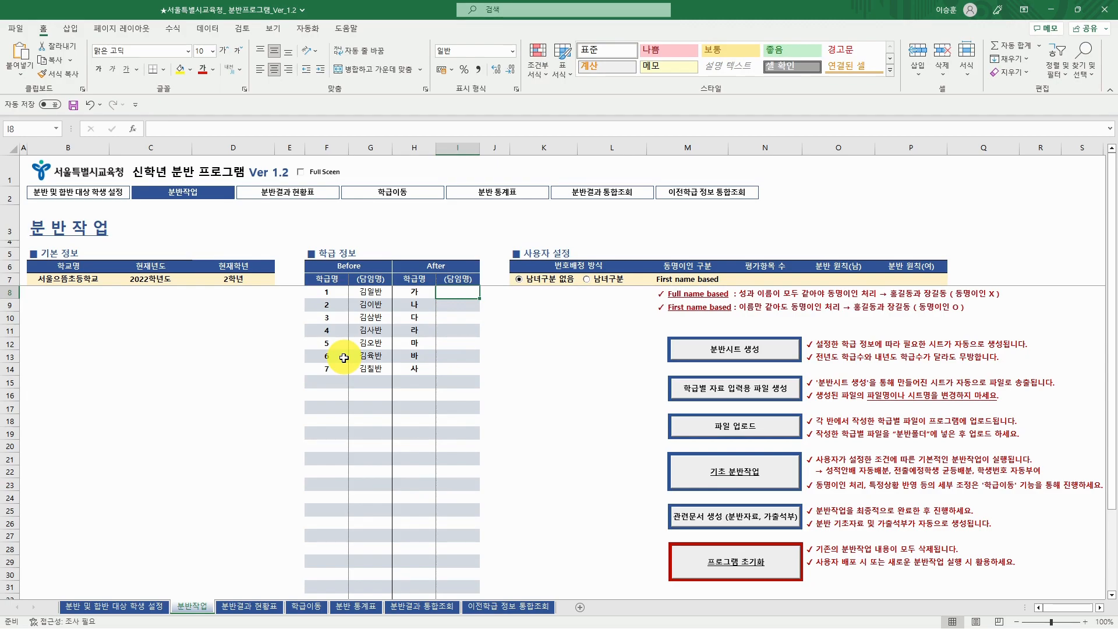
key(Up)
key(Right)
key(Right)
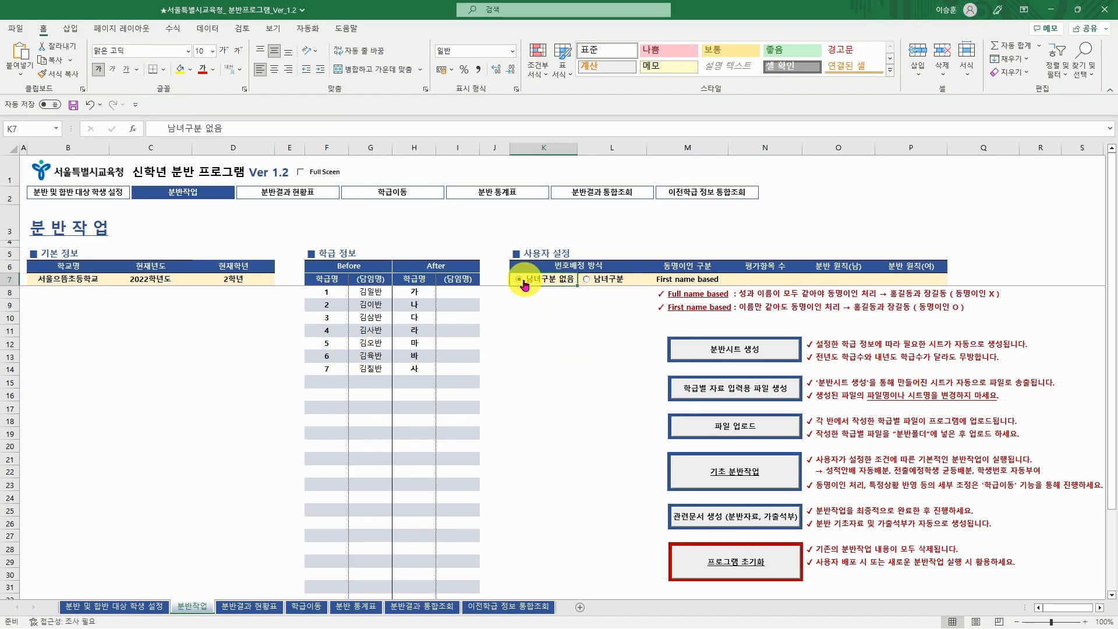
click(585, 283)
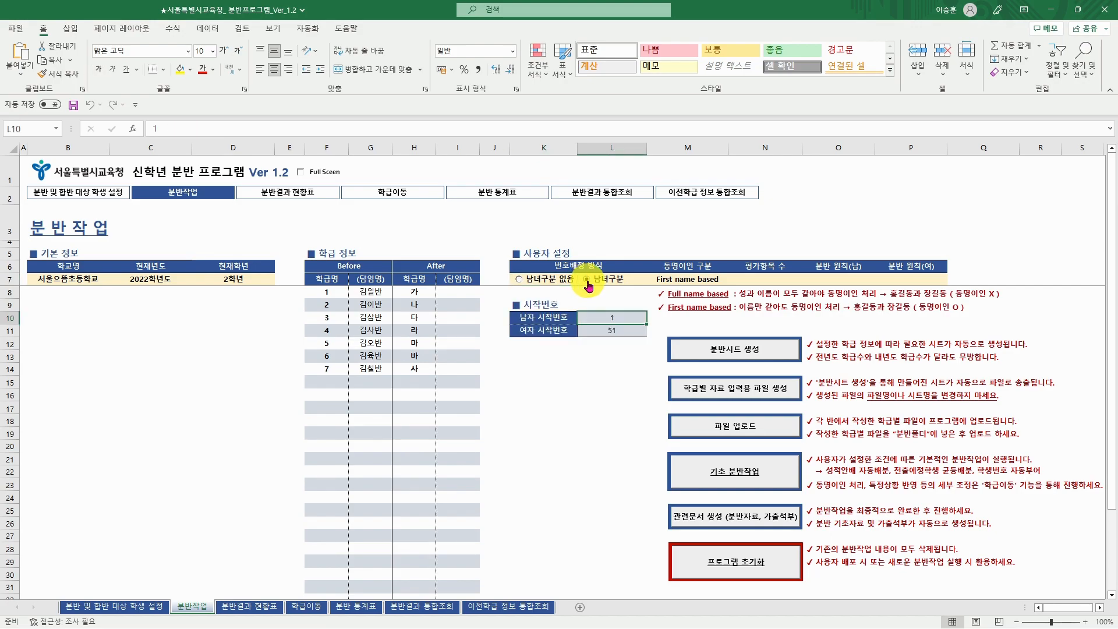
click(637, 331)
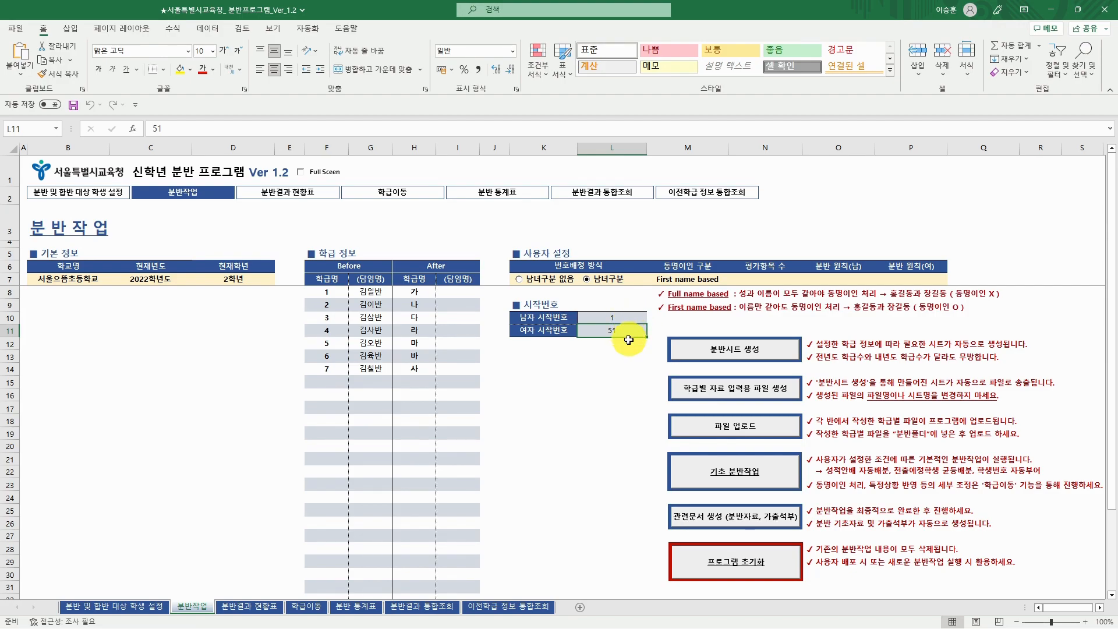
click(557, 285)
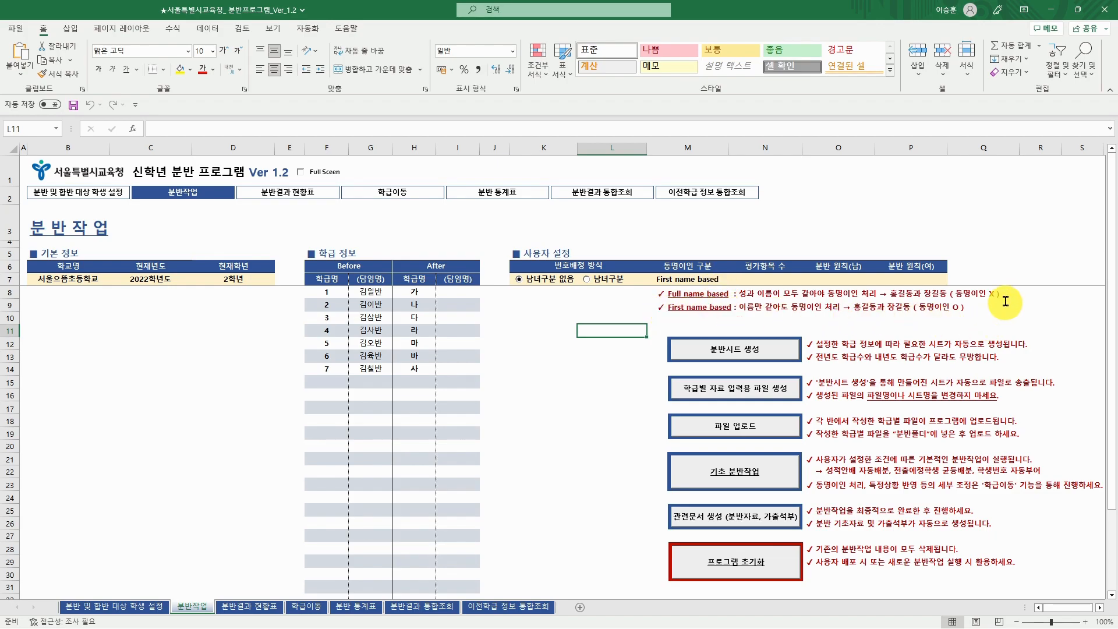
- Keep 'First name based' in M7 for same-named students and choose 3 evaluation items in N7
click(682, 293)
click(706, 281)
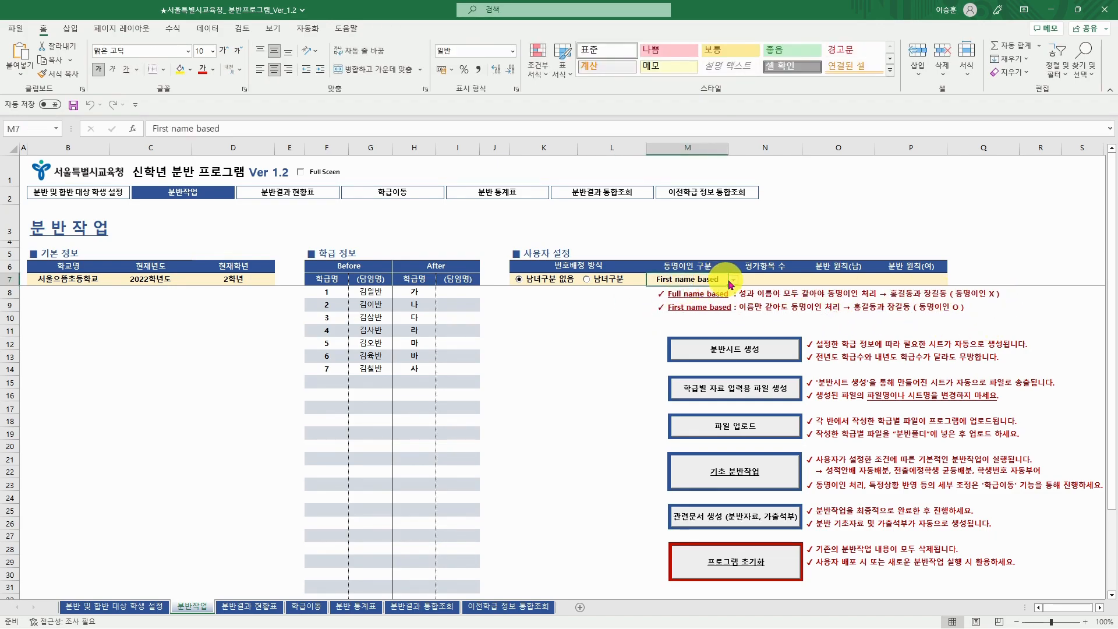
click(733, 280)
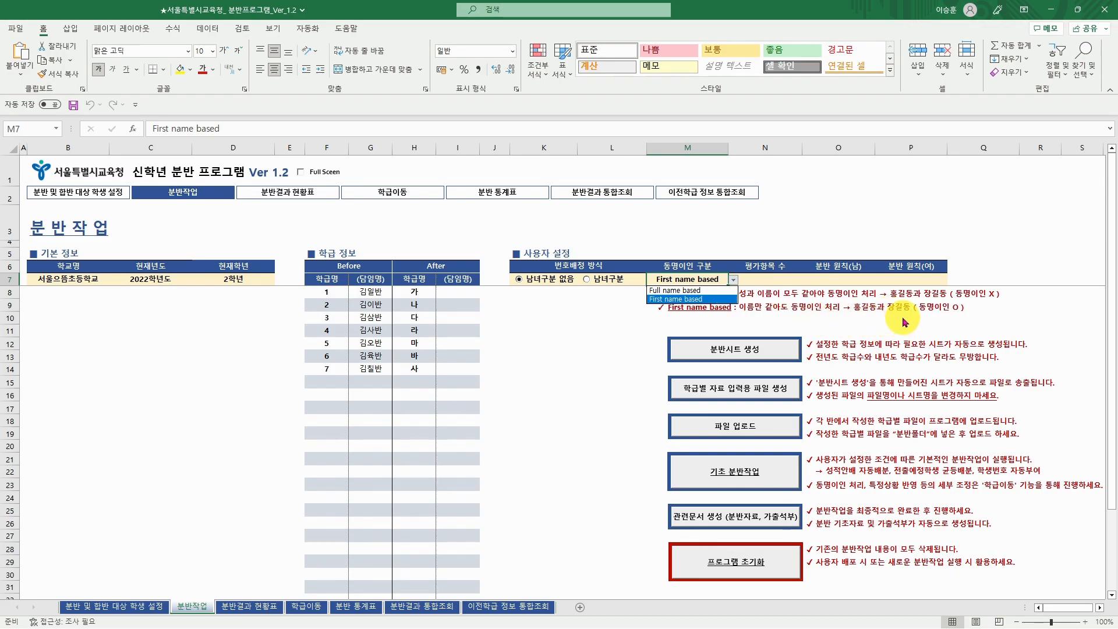
key(Escape)
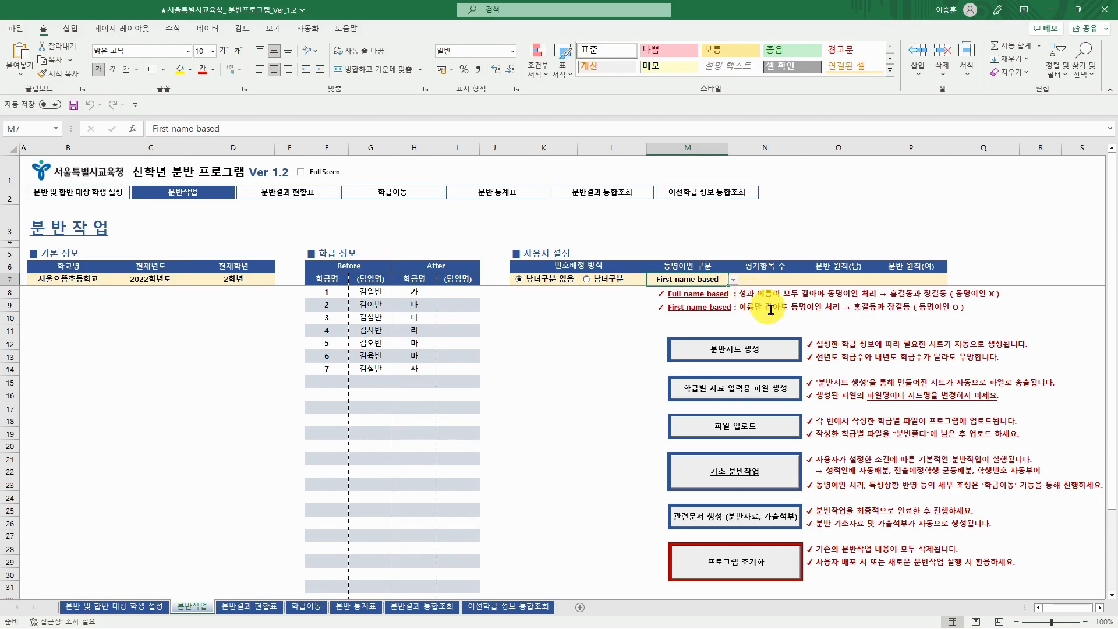
click(781, 280)
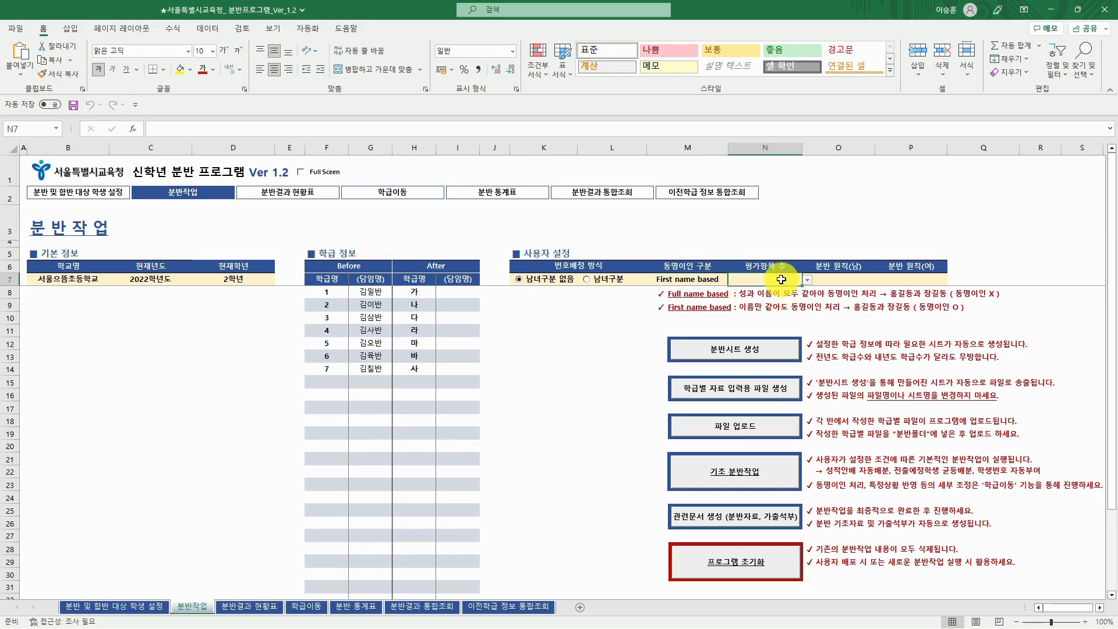
click(807, 280)
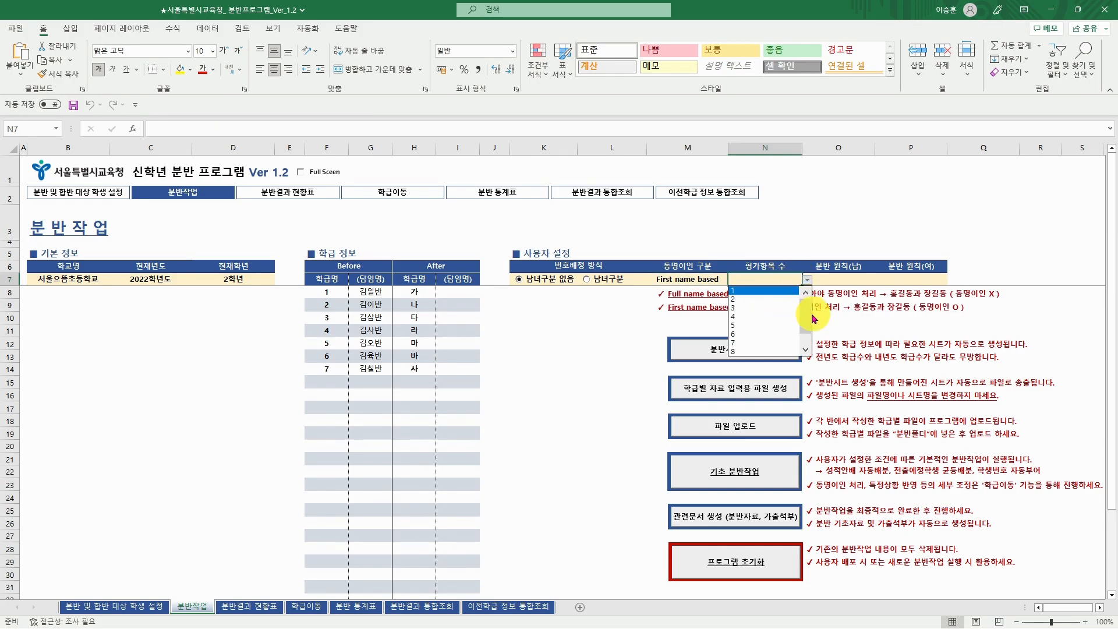
click(771, 308)
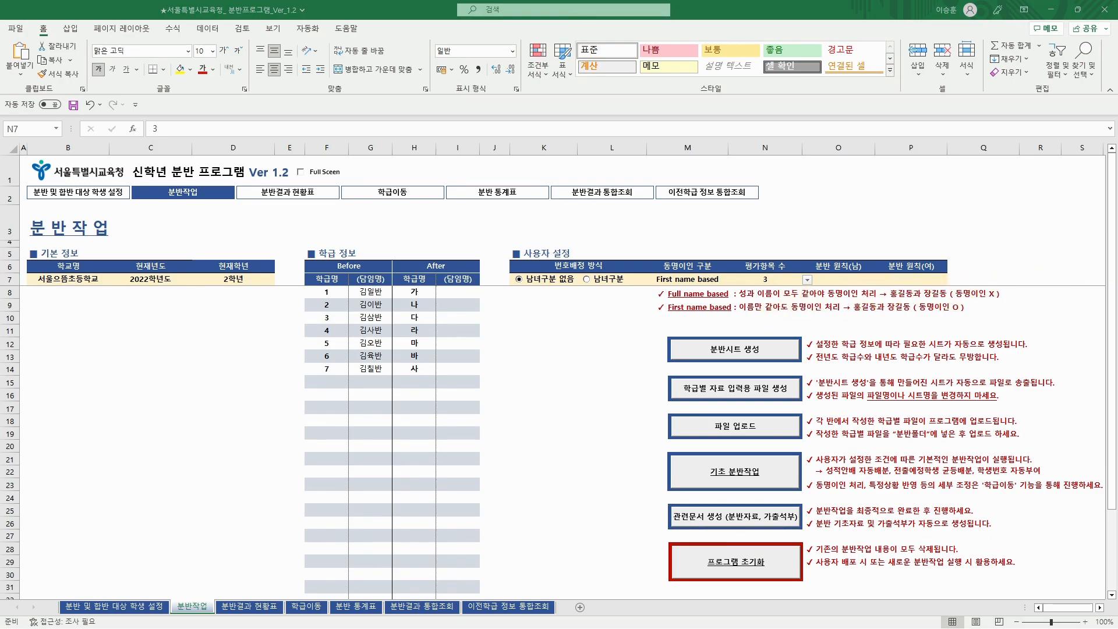
key(alt+Tab)
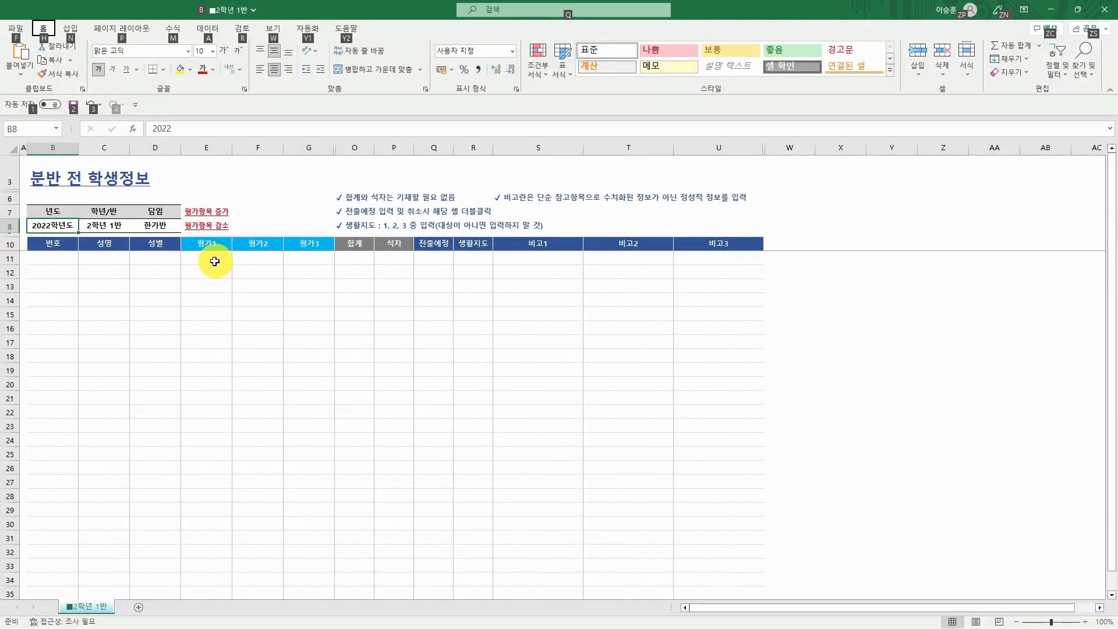
- Select the blank 평가1–평가3 score area E11:G24, then minimize the 2학년 1반 workbook
drag(215, 260, 295, 407)
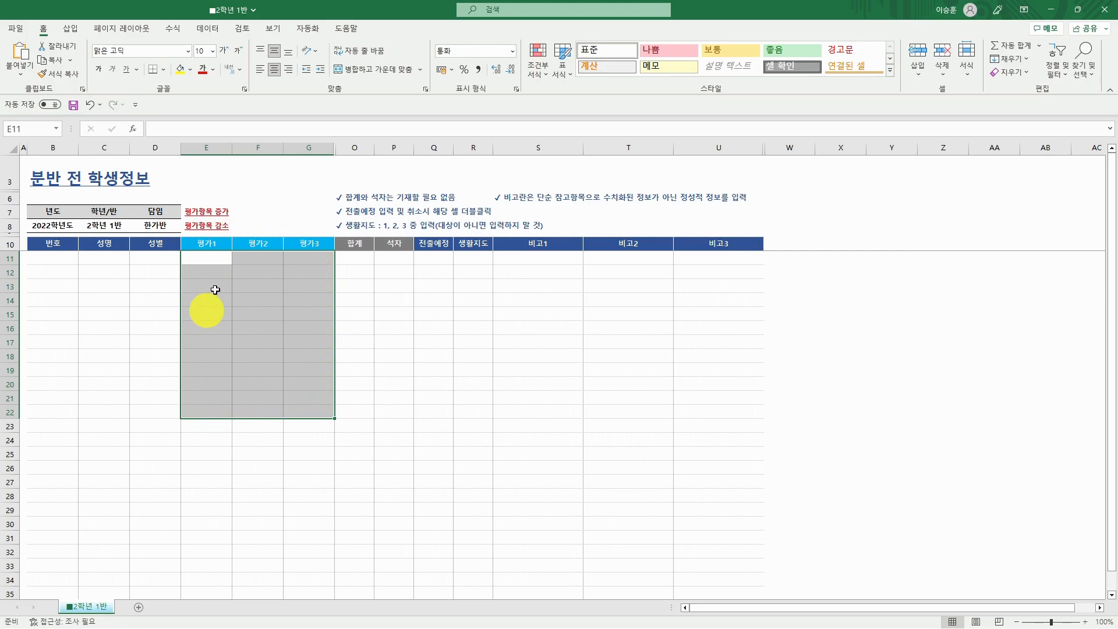
click(1050, 10)
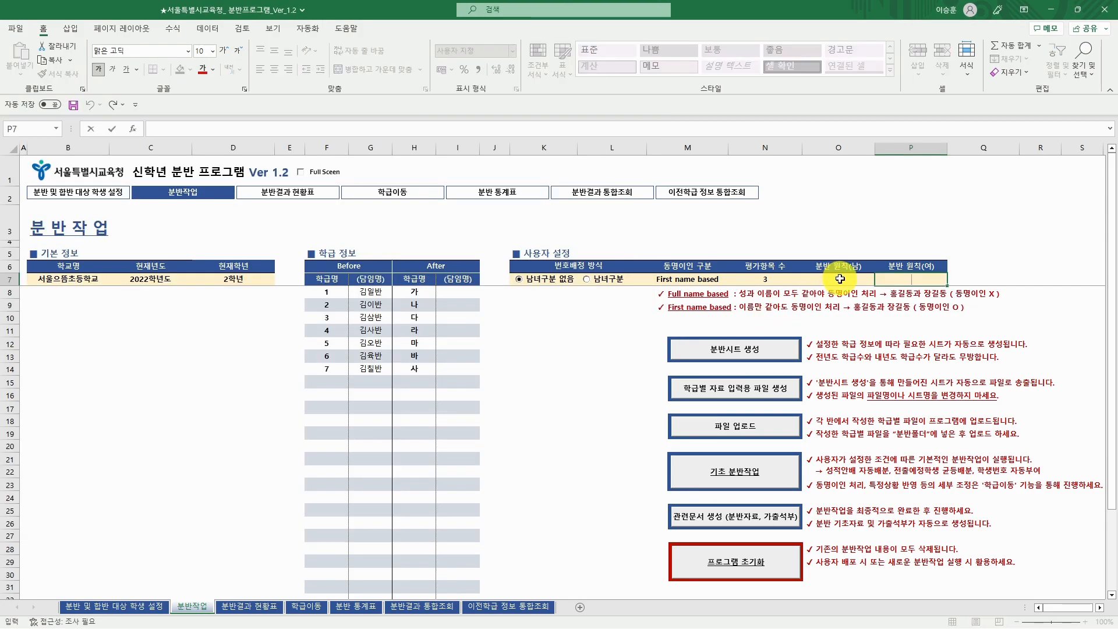
- Choose +1 in O7 (분반 원칙 남) and +2 in P7 (분반 원칙 여)
click(839, 280)
click(879, 280)
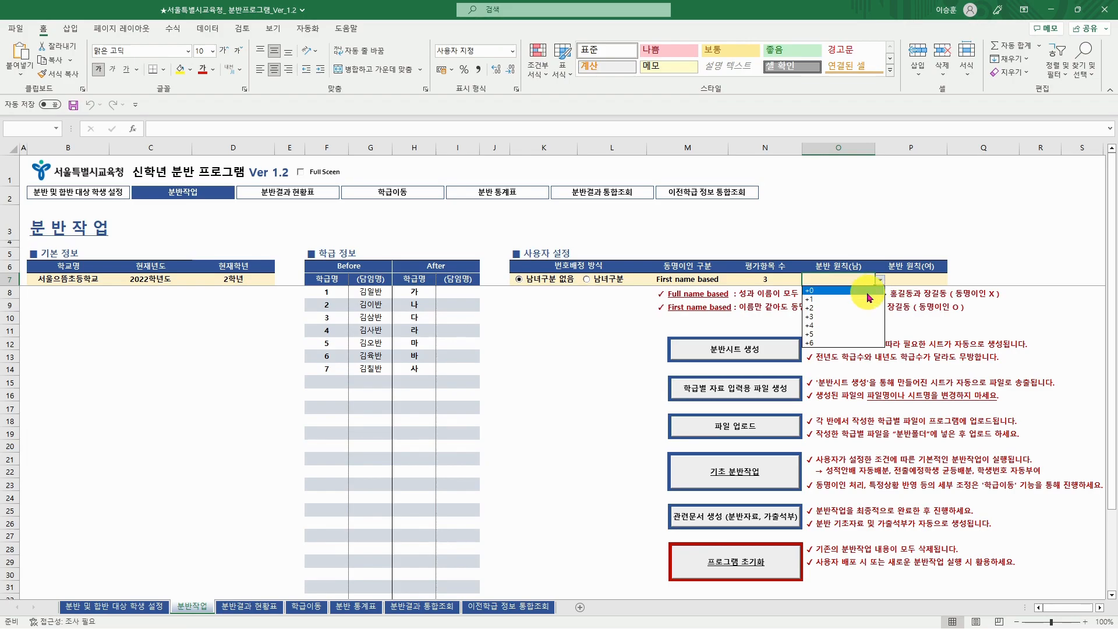
click(869, 299)
click(917, 280)
click(951, 280)
click(891, 308)
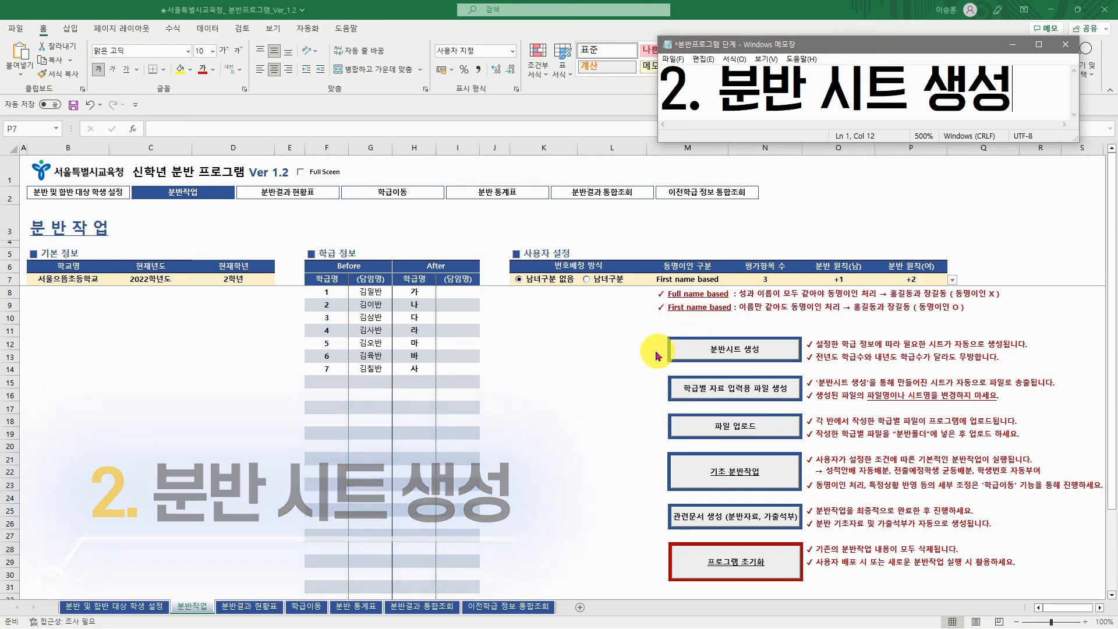
- Run 분반시트 생성 and confirm creating the class sheets
click(693, 354)
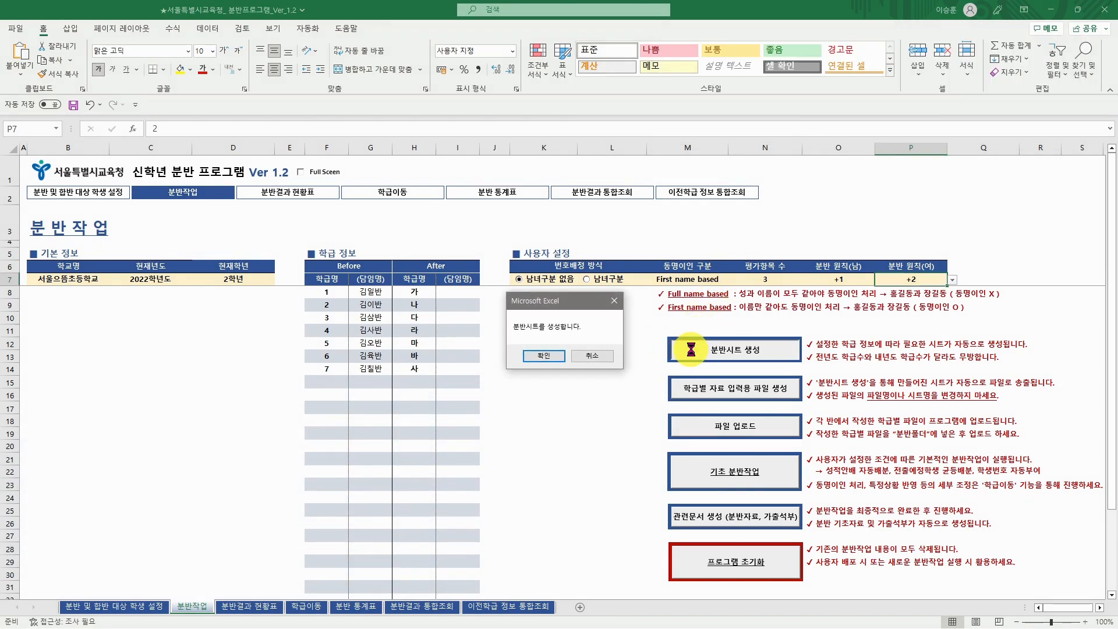
click(562, 361)
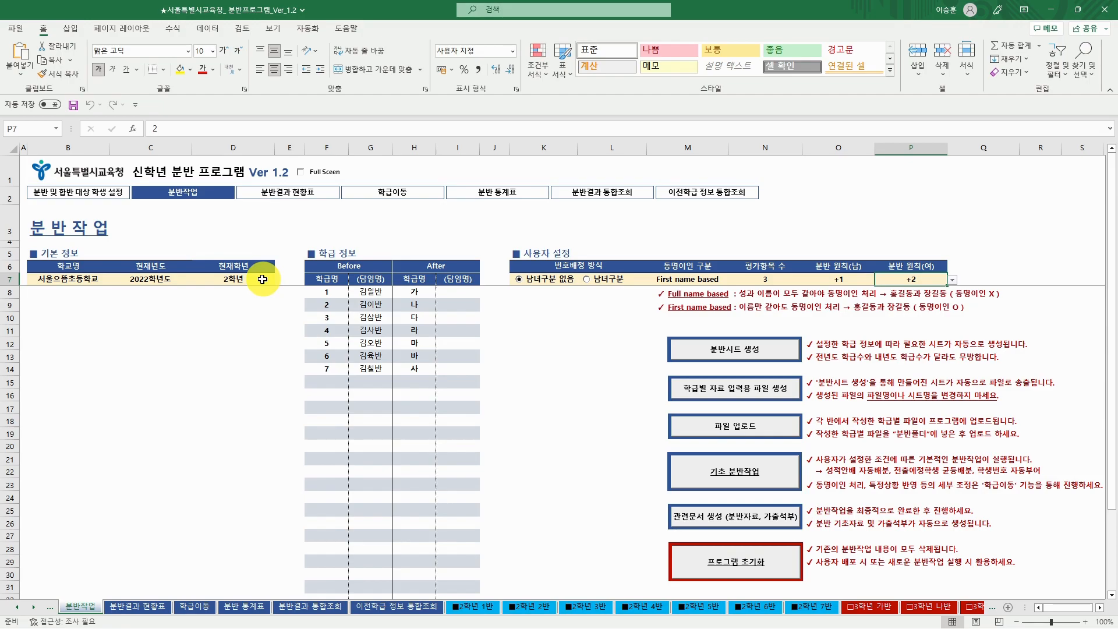
click(256, 281)
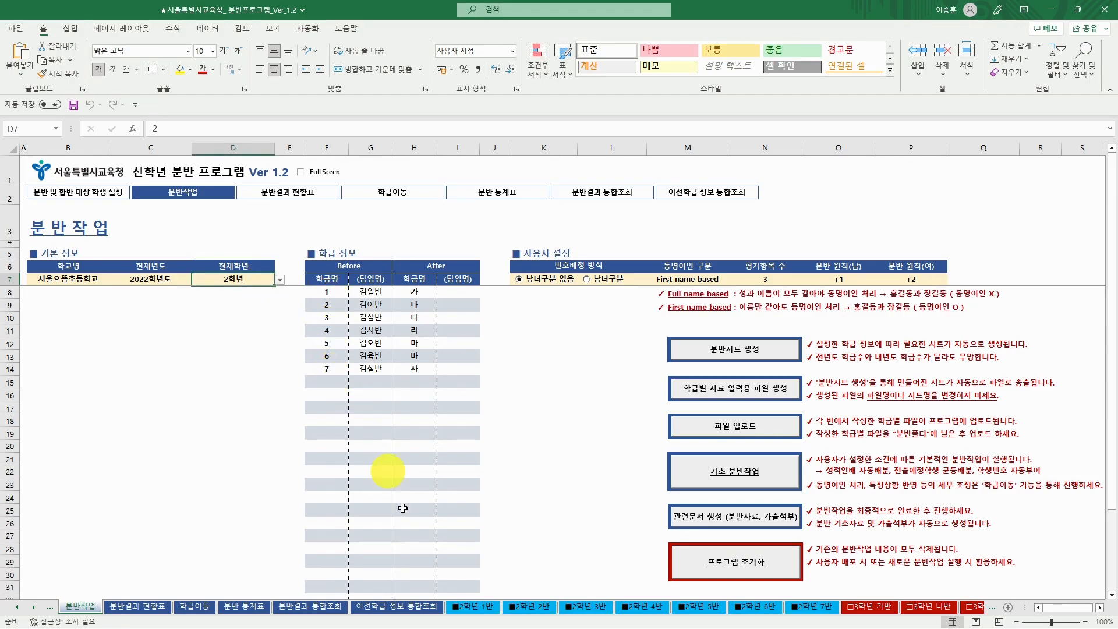
- Browse the new 2학년 1반–7반 and 3학년 가반–사반 sheets, ending on 분반작업
click(473, 610)
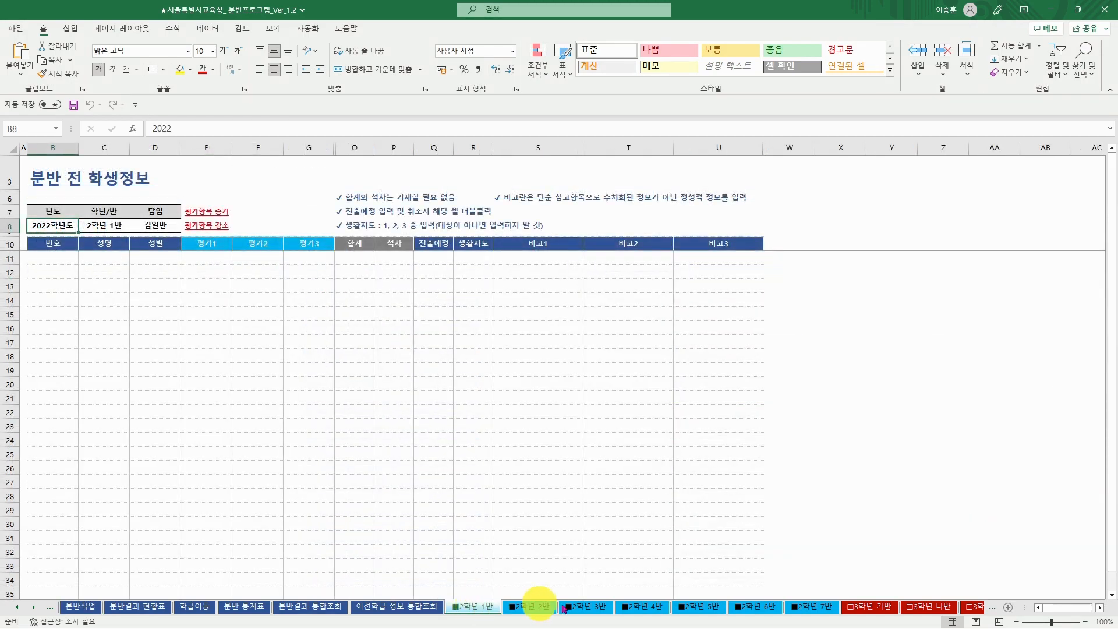
click(807, 609)
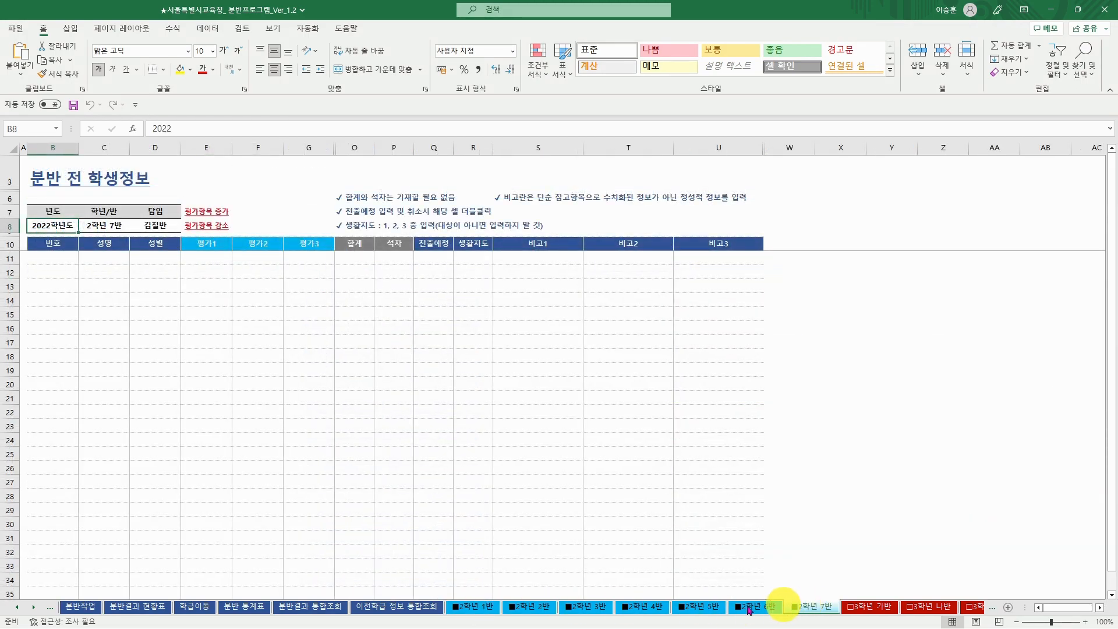
click(84, 607)
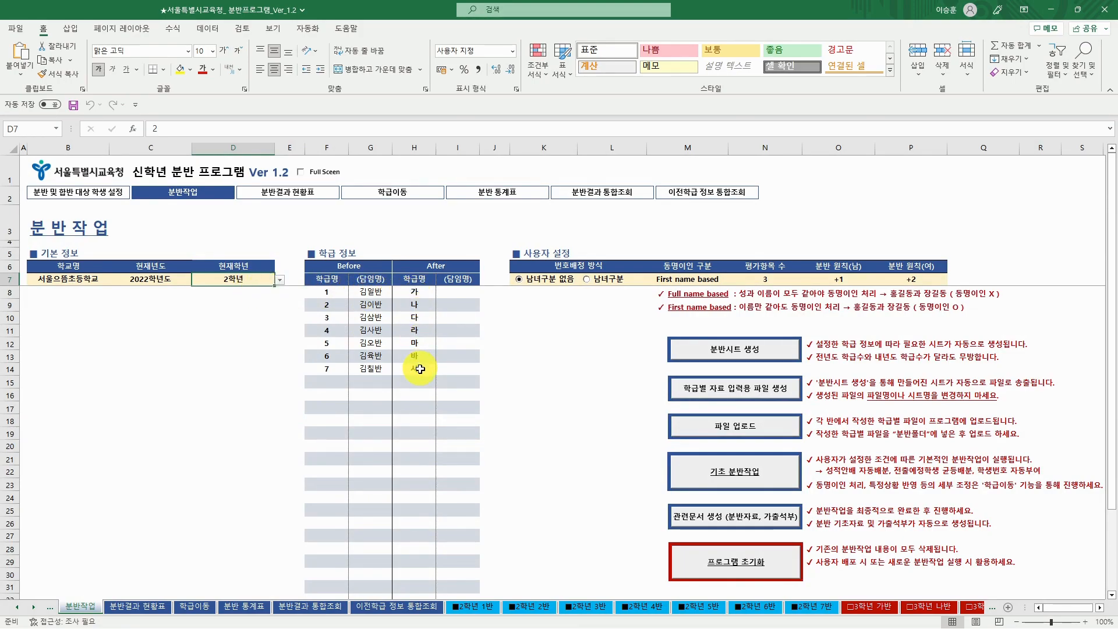
click(868, 607)
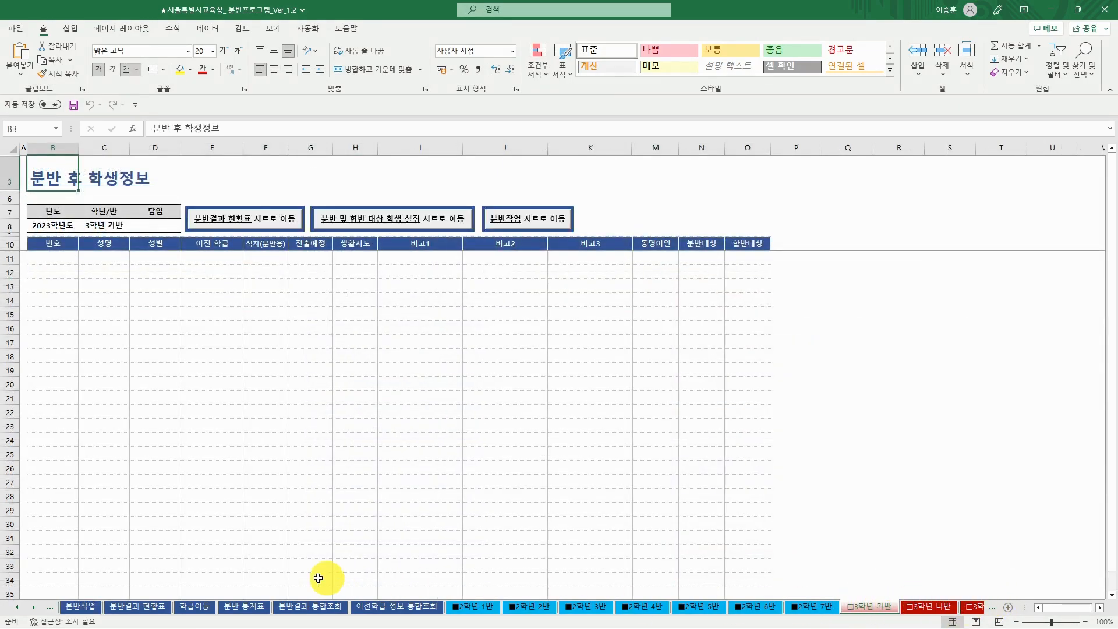
click(33, 607)
click(33, 608)
click(34, 608)
click(939, 607)
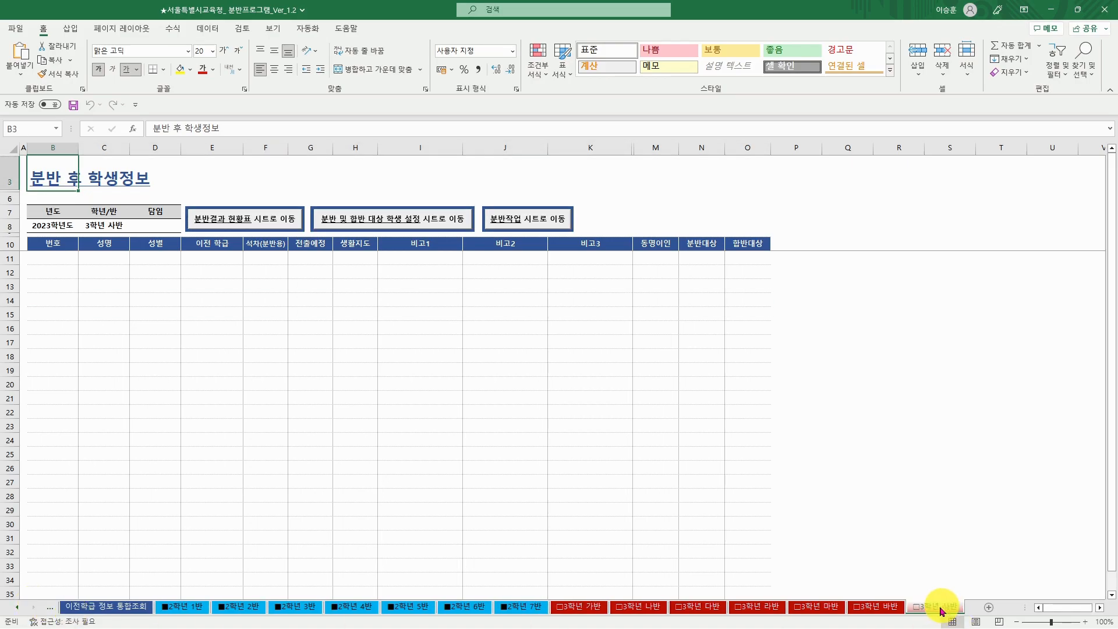
click(21, 612)
click(190, 606)
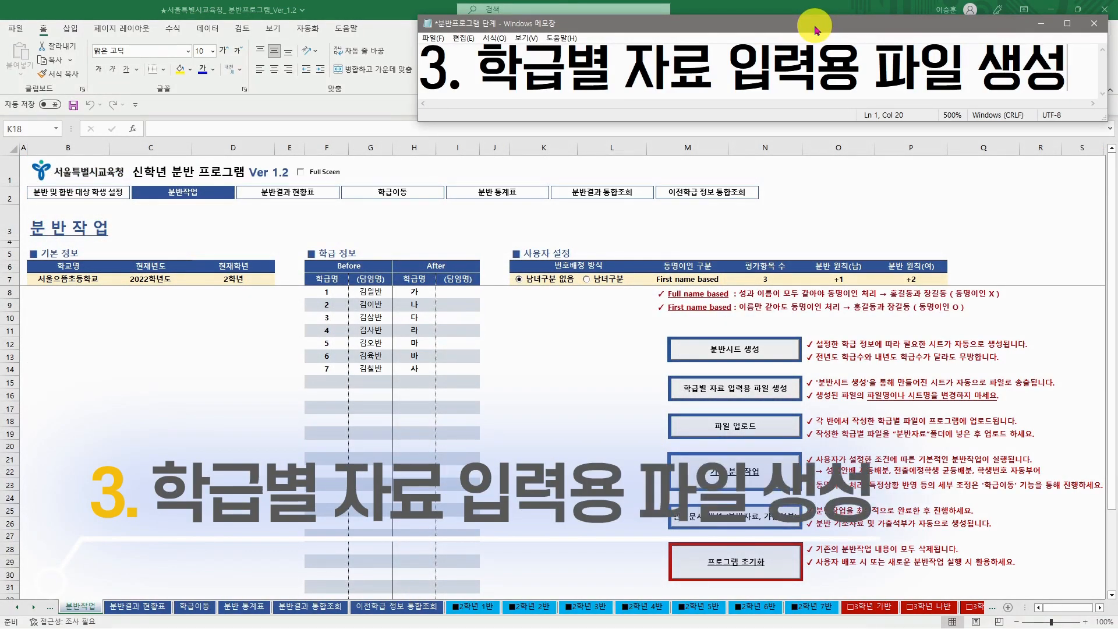
- Return to the workbook and generate the per-class data-entry files, acknowledging the 파일송출 완료 message
click(1051, 9)
click(297, 173)
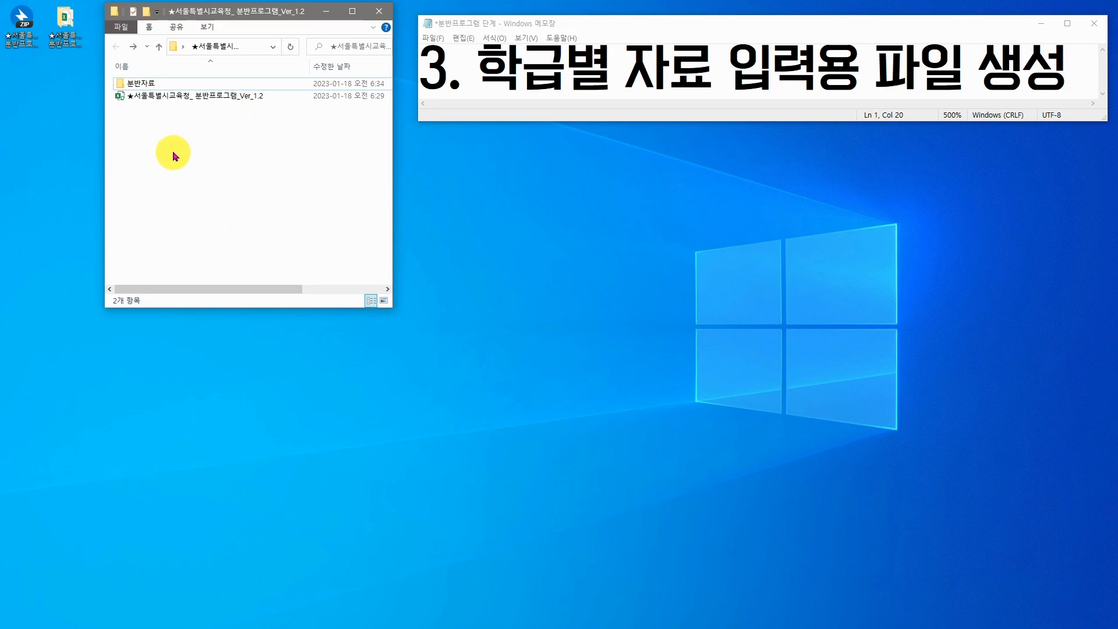
key(alt+Tab)
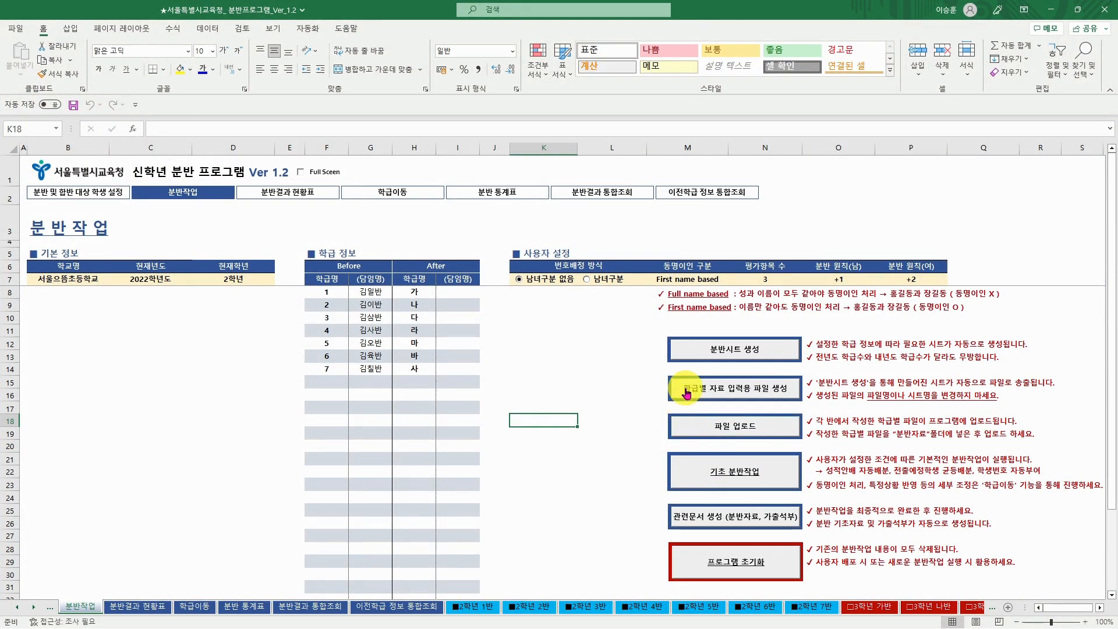
click(687, 395)
click(578, 352)
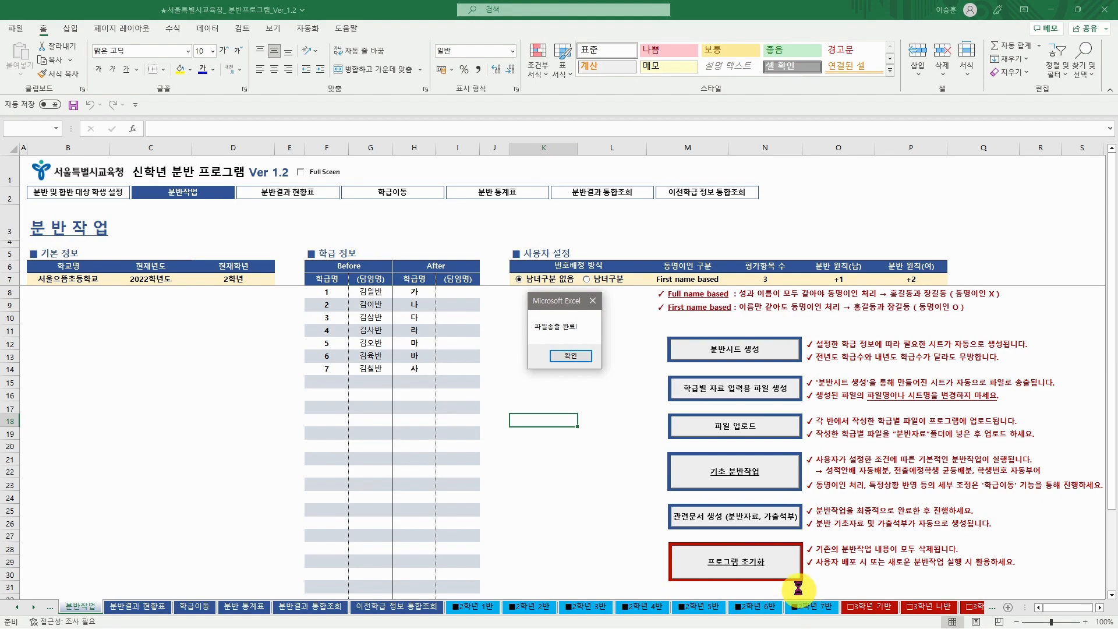
click(583, 357)
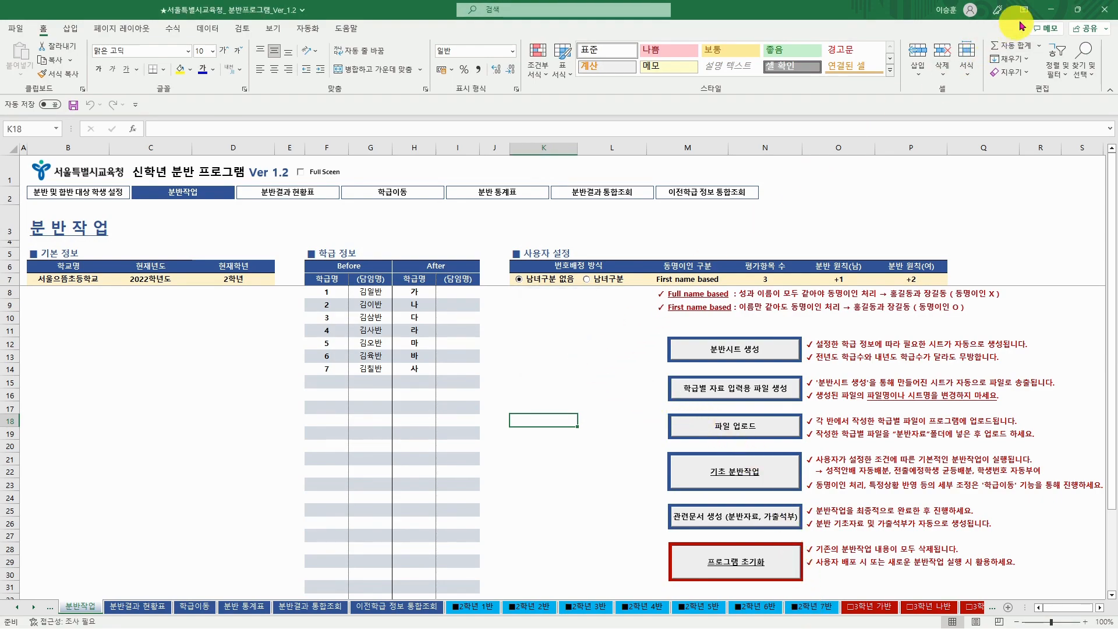
- Inspect the seven exported 2학년 1반–7반 files in the program folder and select the 1반 file
click(1047, 10)
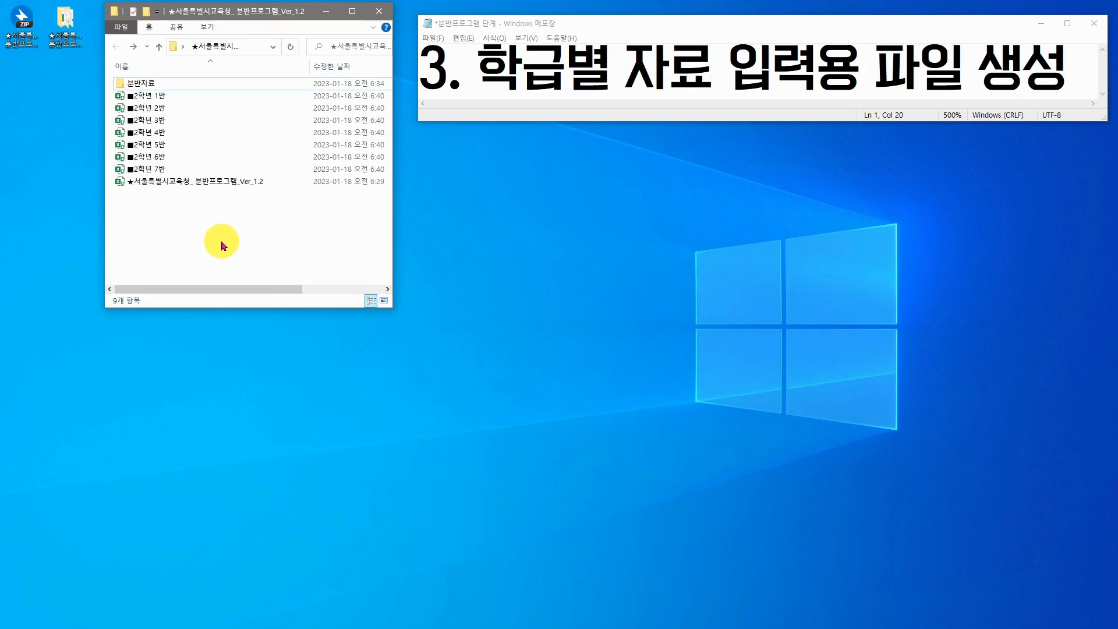
click(178, 97)
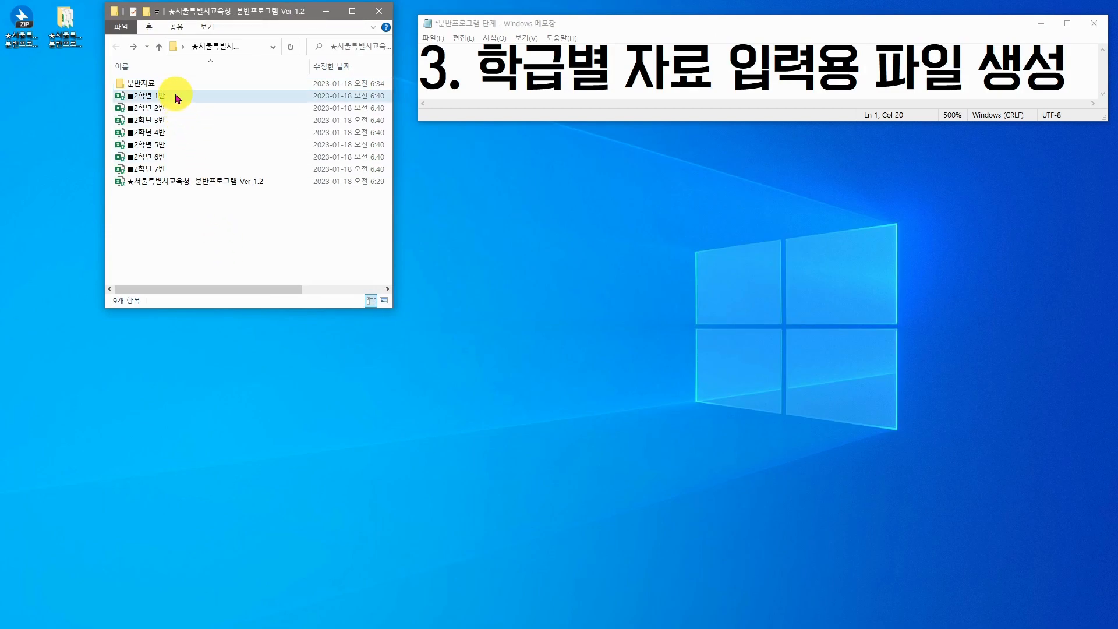
click(170, 168)
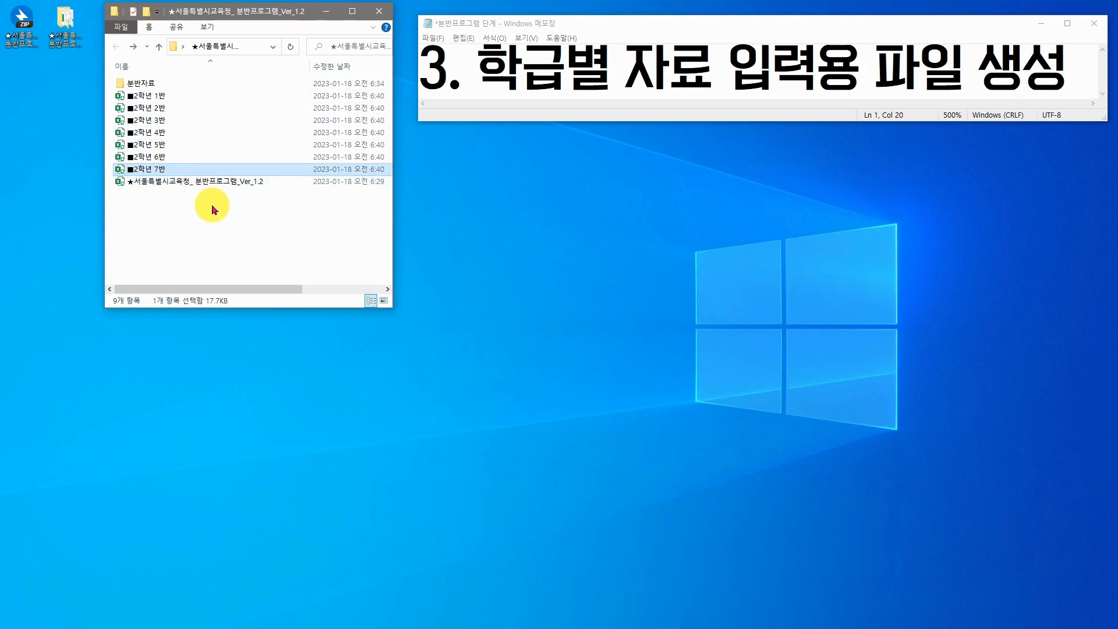
click(234, 246)
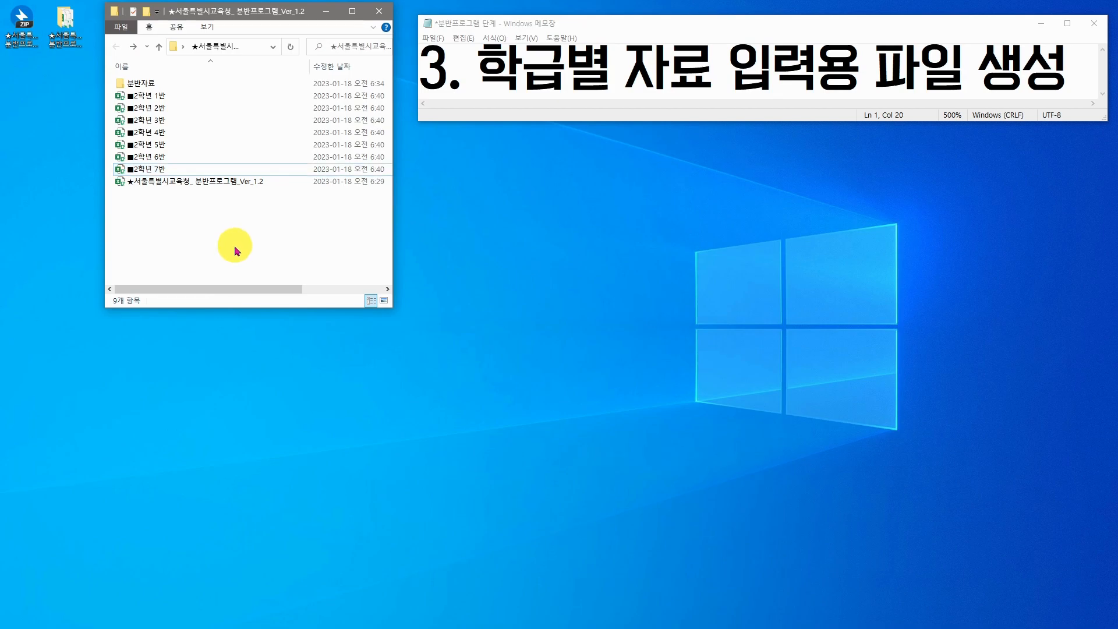
click(166, 96)
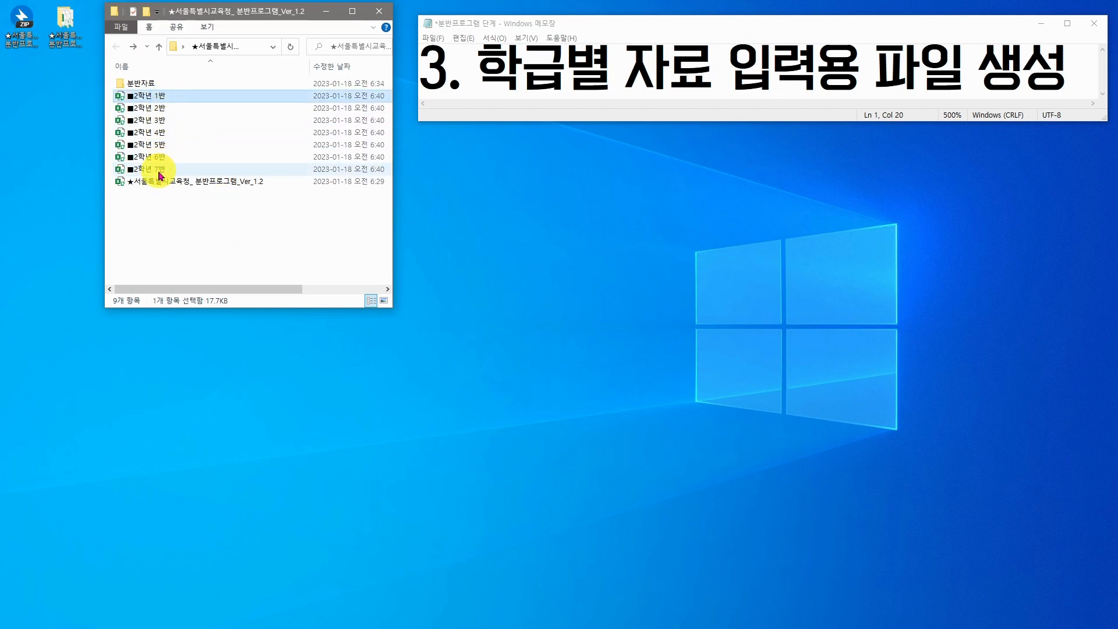
shift+click(154, 168)
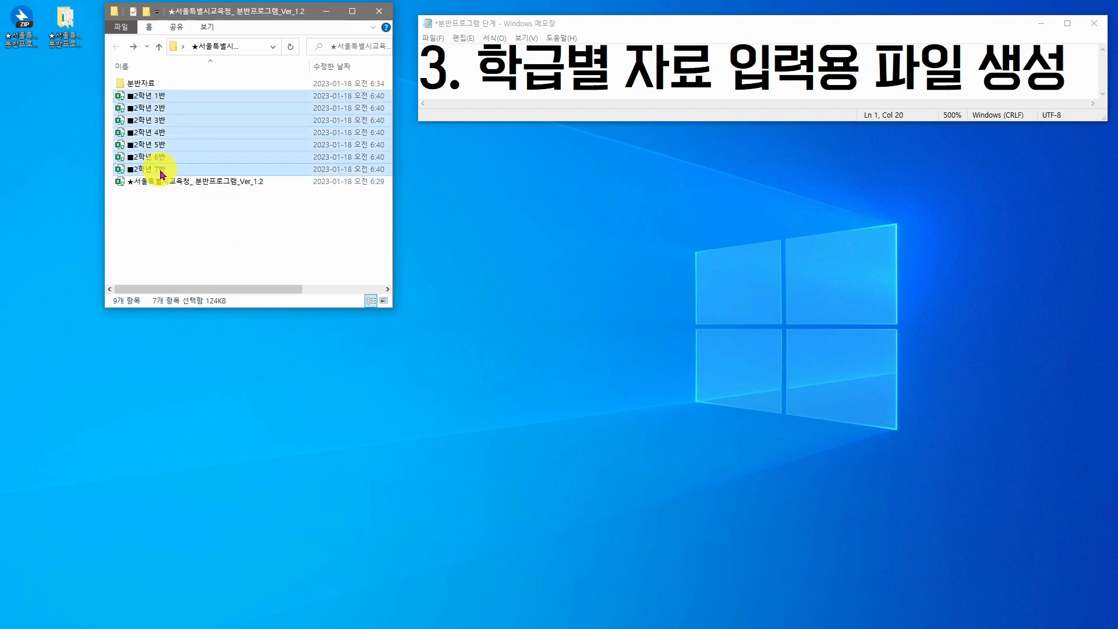
click(344, 239)
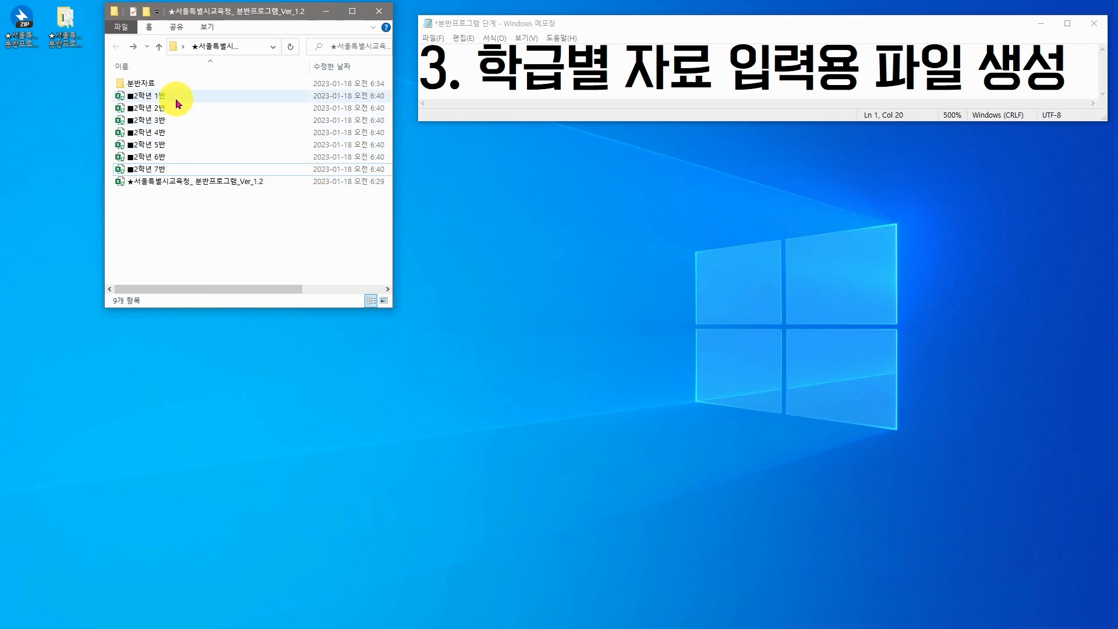
click(158, 103)
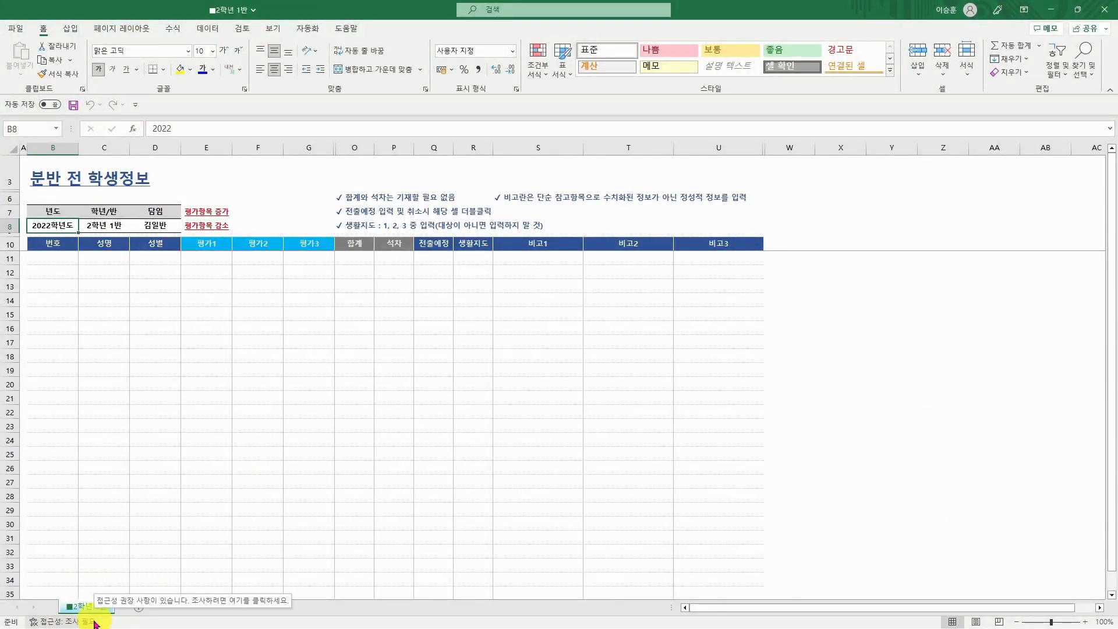
- Enter sample scores 100, 80 and 90 in the first student row
click(58, 258)
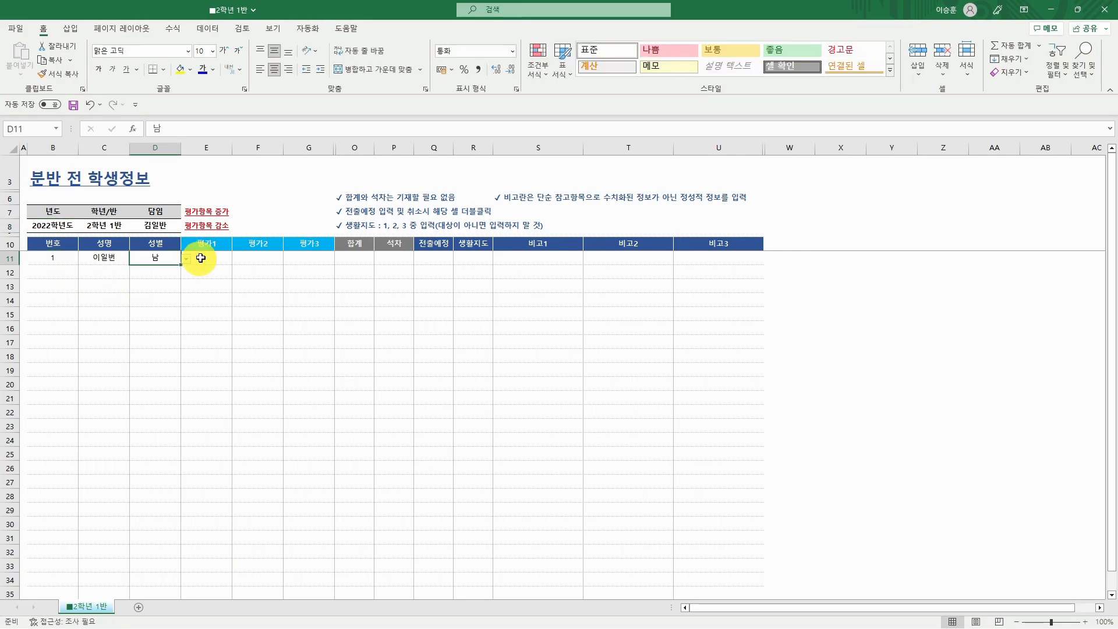
click(211, 258)
text(100)
key(Tab)
text(80)
key(Tab)
text(90)
key(Tab)
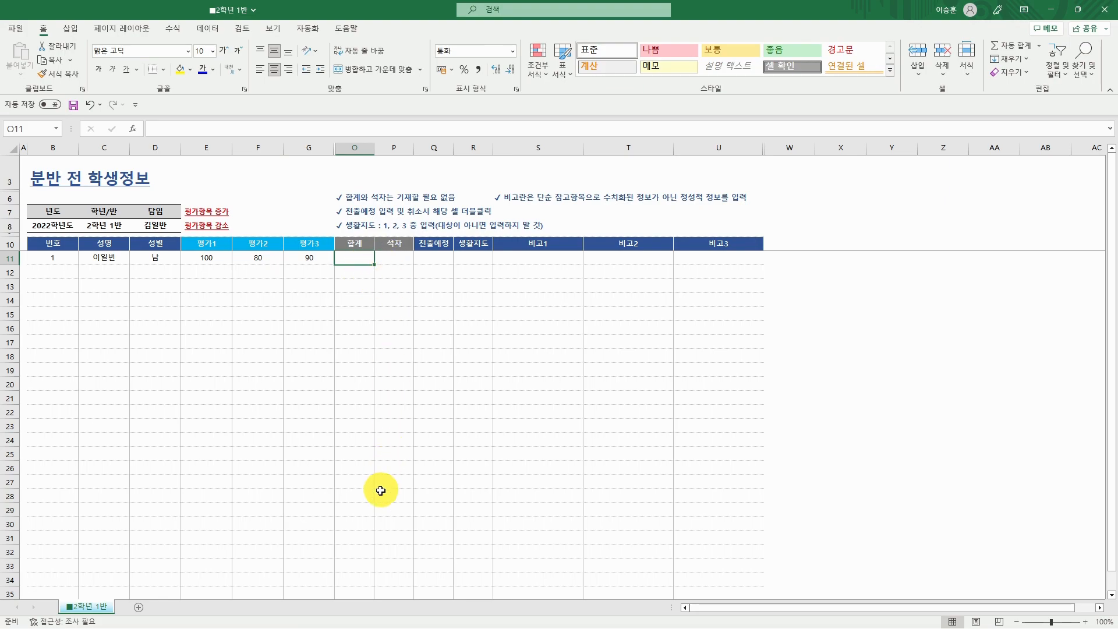
- Test the ● transfer mark and view the guidance level choices 1, 2, 3 without picking one
double_click(444, 259)
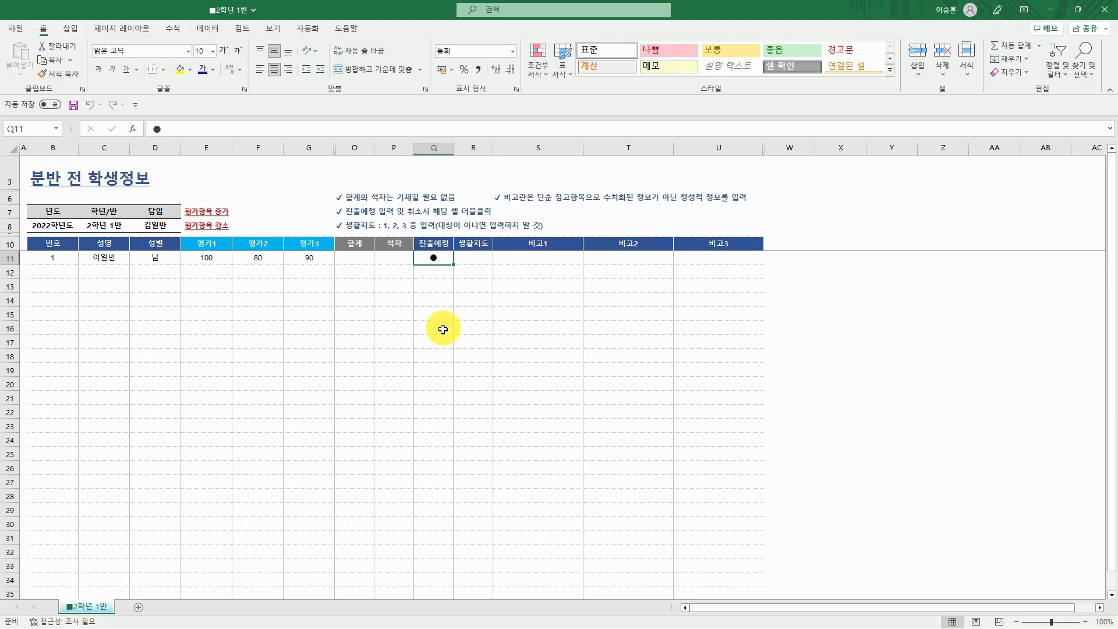
double_click(448, 260)
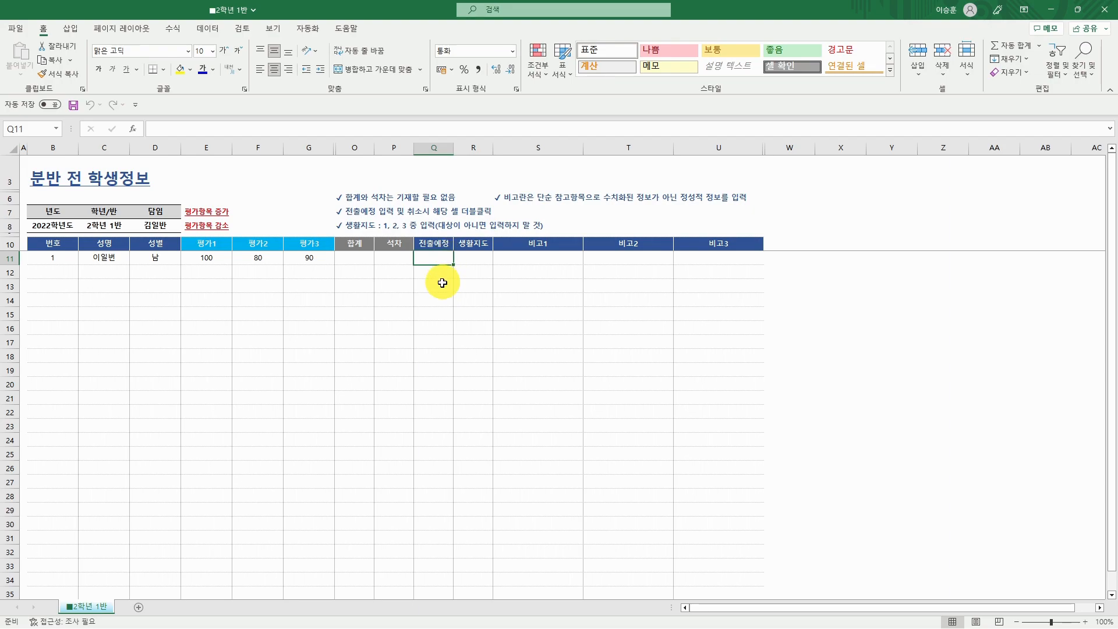
click(473, 259)
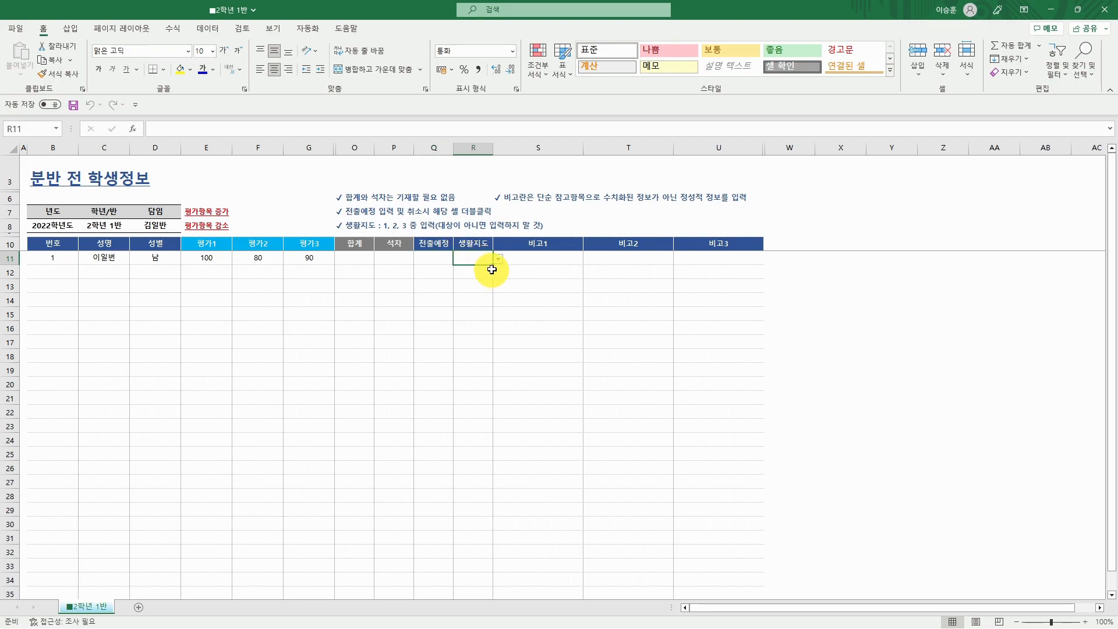
click(498, 258)
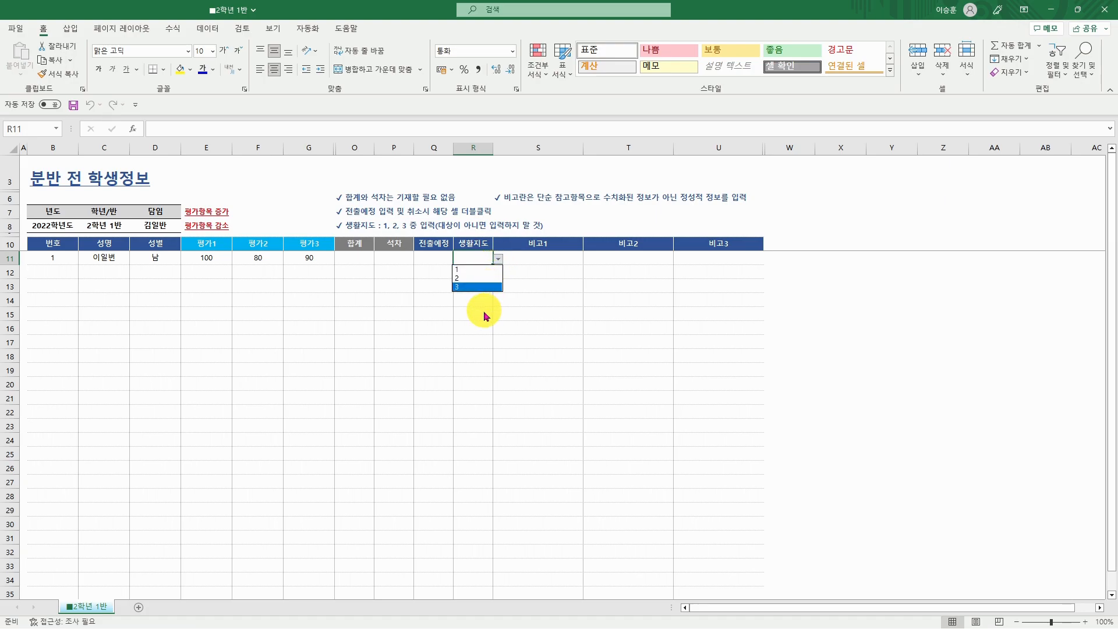
key(Escape)
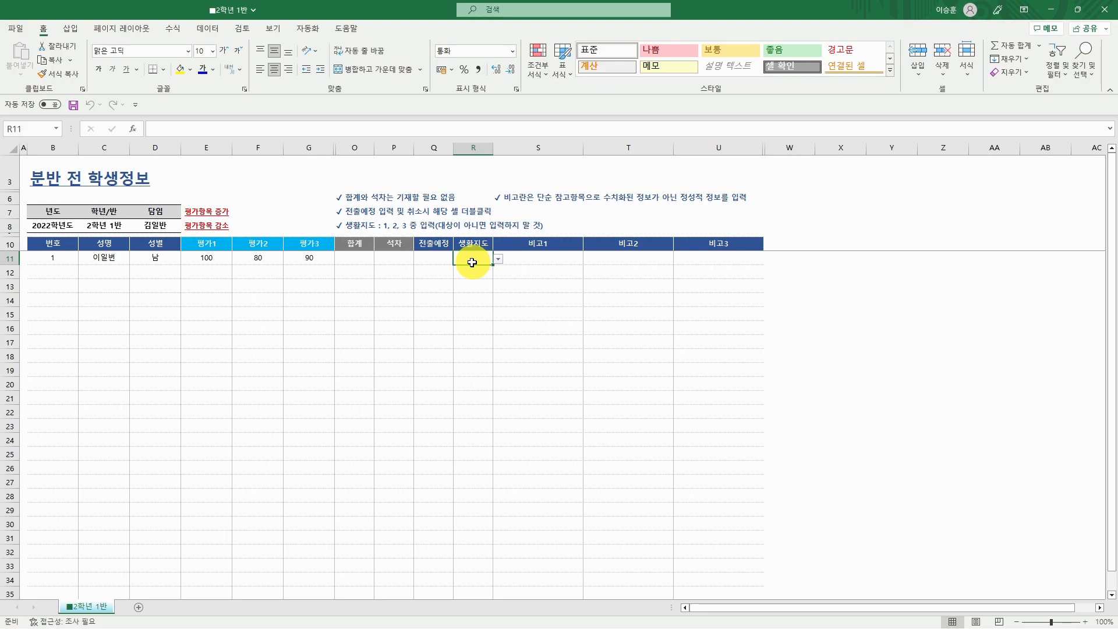
- Enter sample remarks 돌봄, 주소 and 집 in the remarks columns
click(548, 259)
text(돌봄)
key(Return)
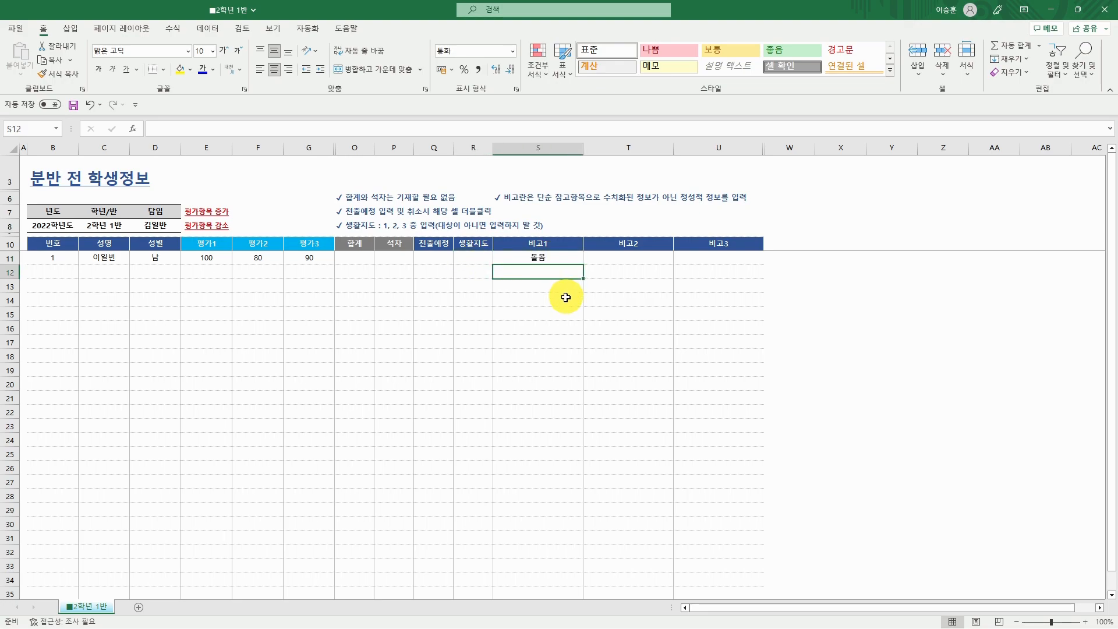
key(Up)
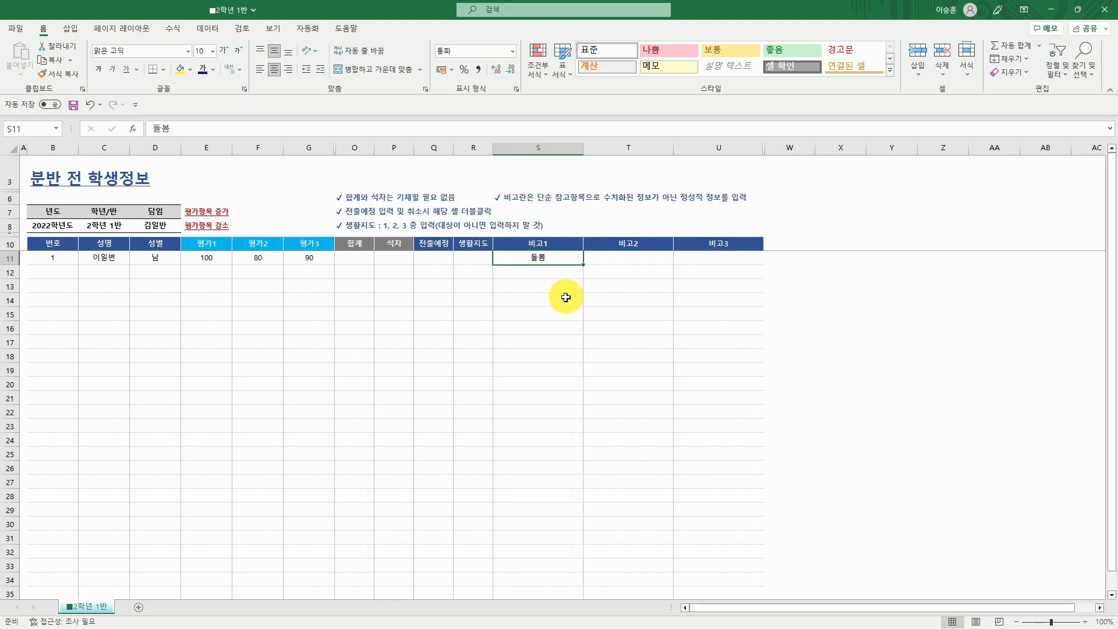
key(Right)
text(주소)
key(Tab)
text(집)
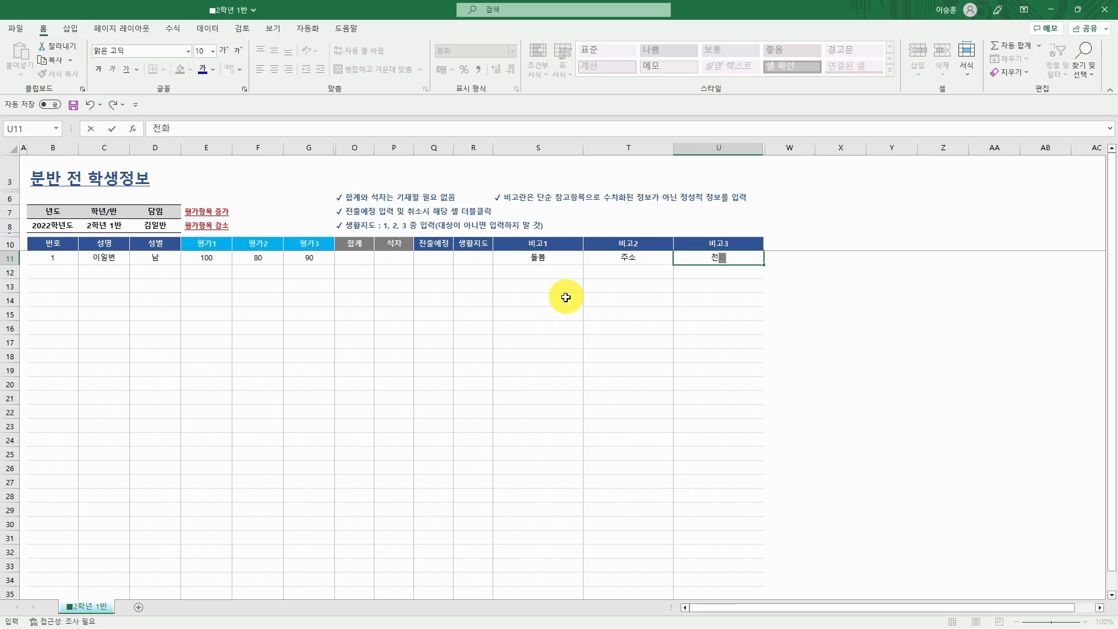
click(602, 290)
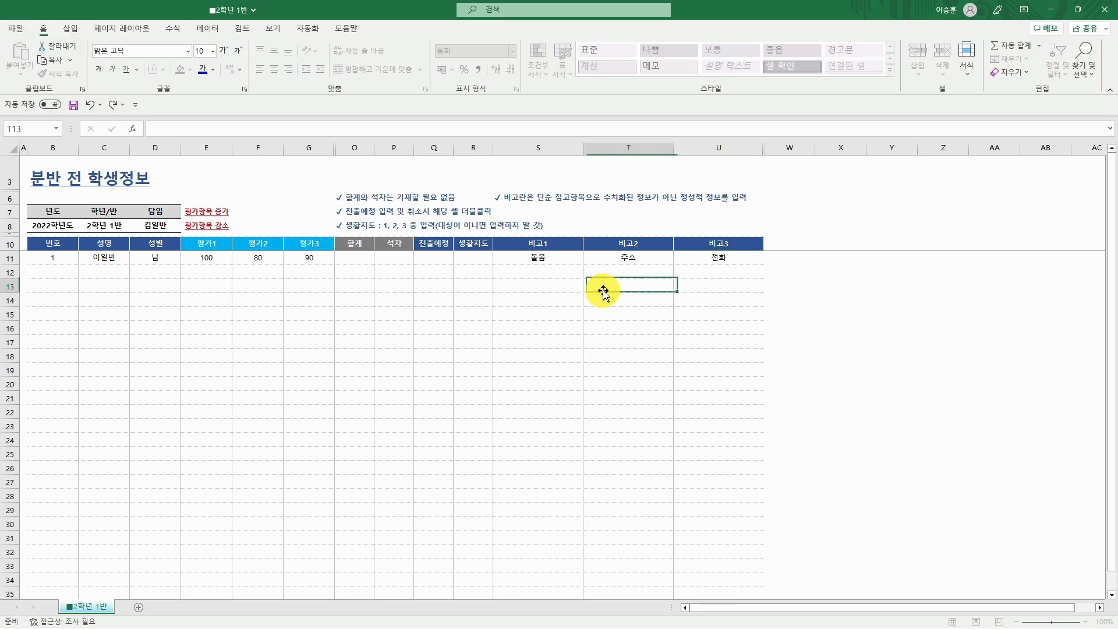
- Clear the sample remarks and paste the full student list into the table from its top-left cell
drag(627, 260, 704, 263)
key(Delete)
click(47, 257)
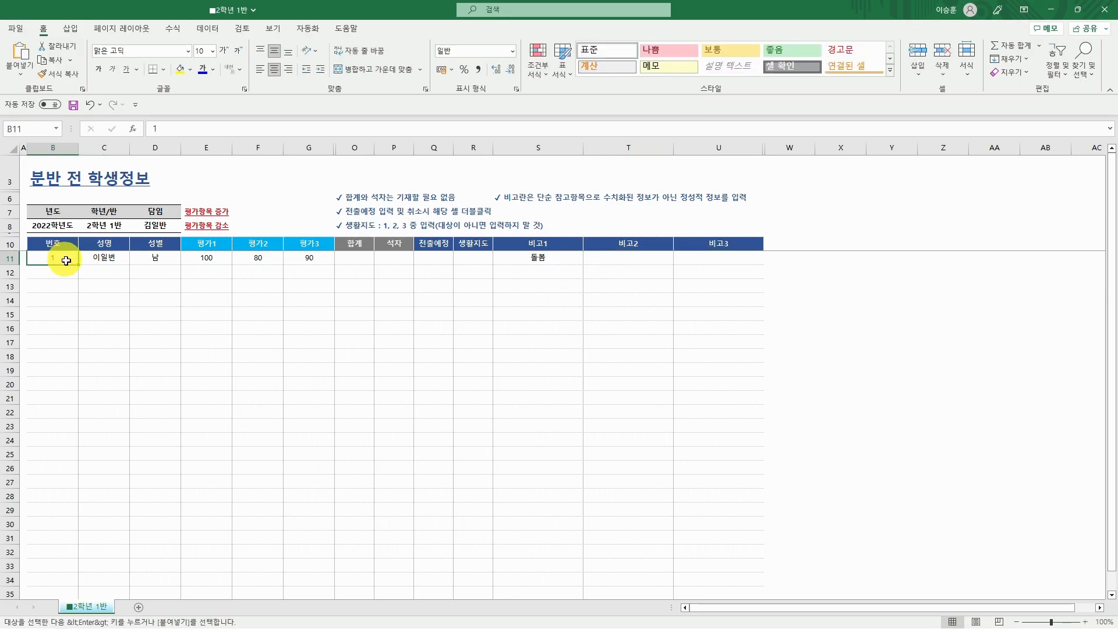
key(ctrl+v)
scroll(482, 420, down, 3)
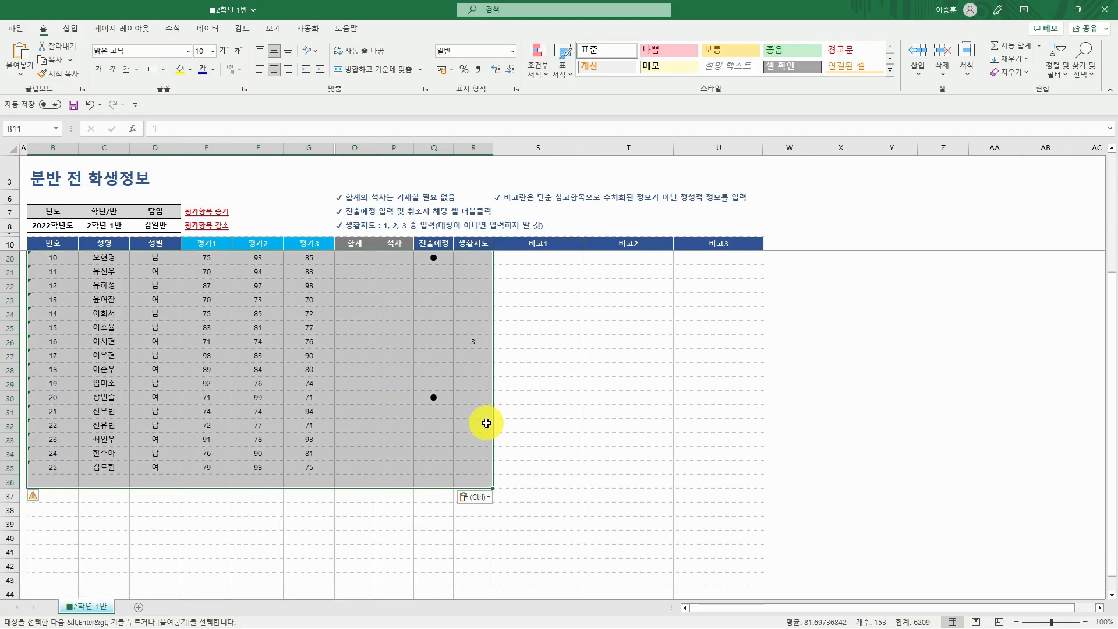
scroll(482, 421, up, 3)
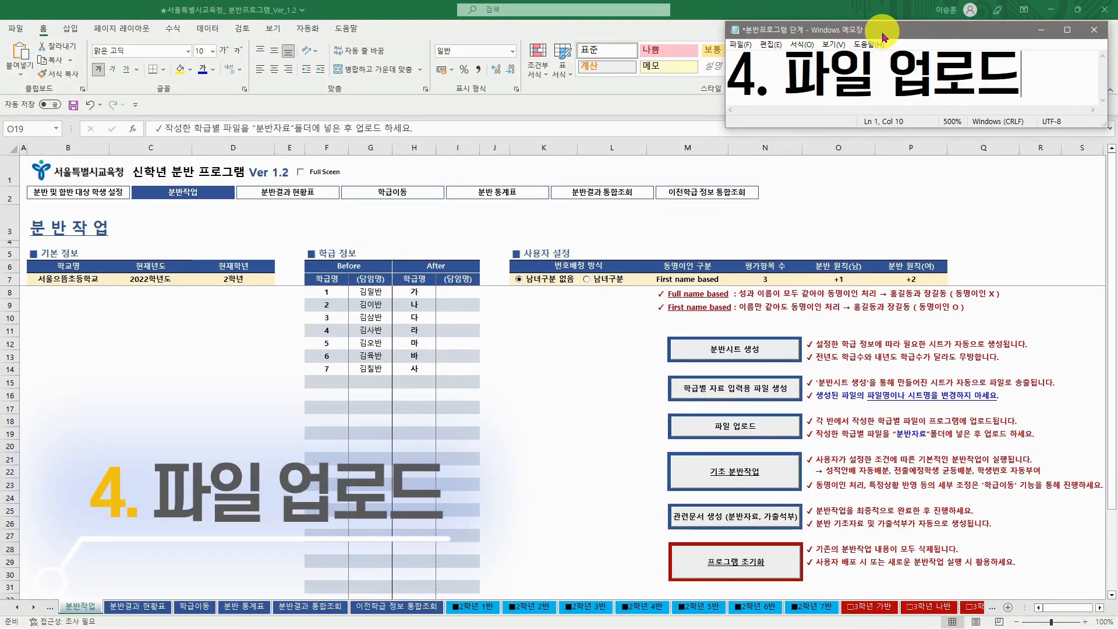
- Move the seven desktop class files into the 분반자료 folder
click(1051, 9)
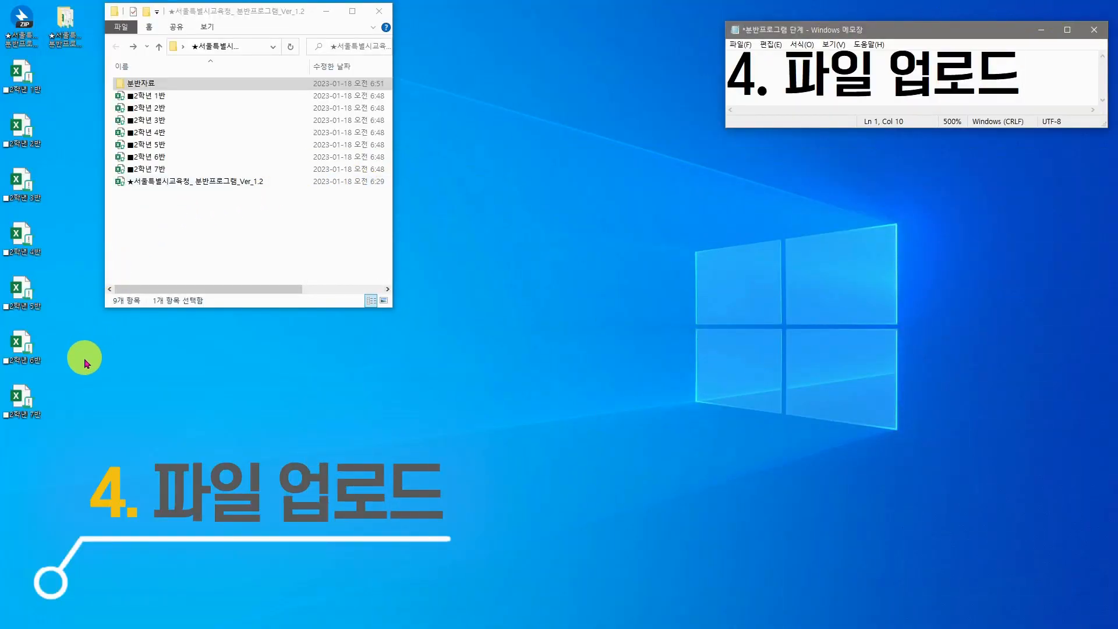
drag(100, 461, 22, 82)
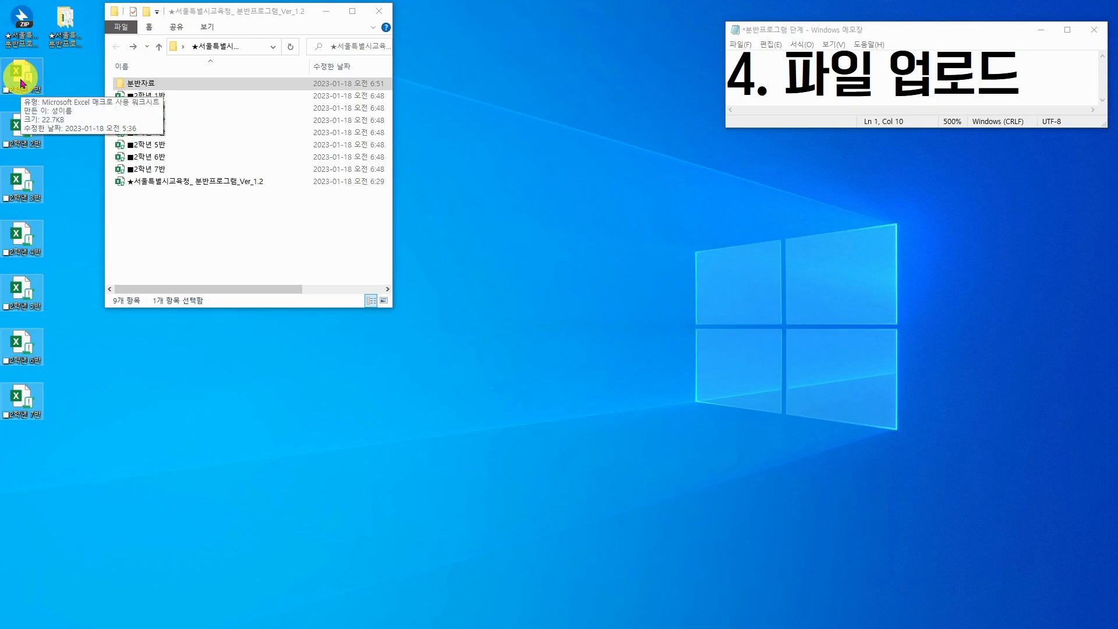
drag(21, 82, 139, 86)
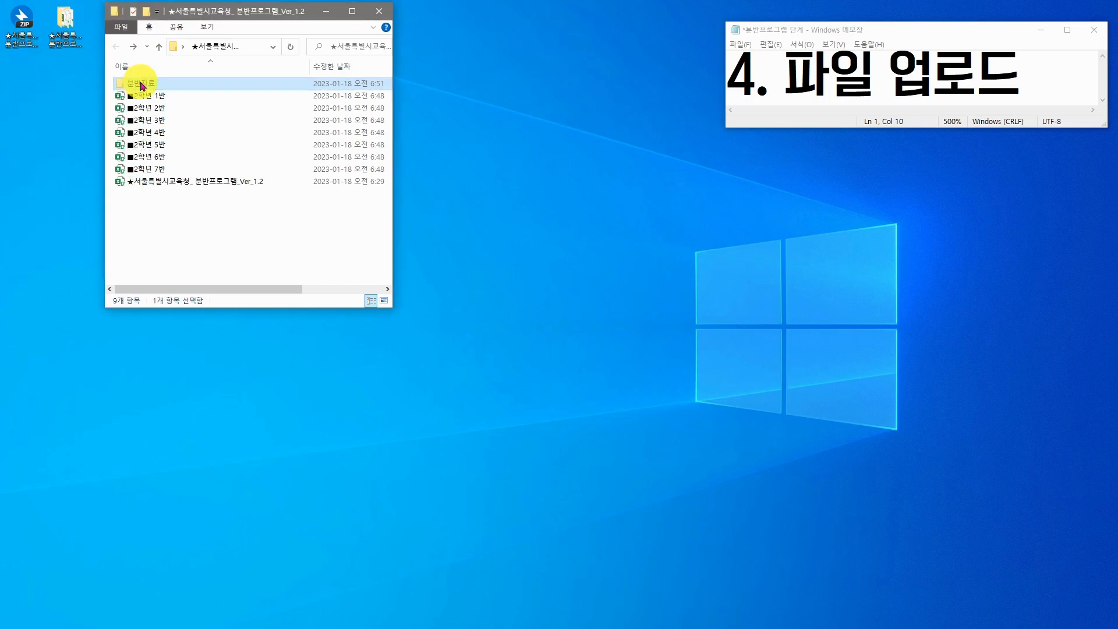
- Delete the old 2학년 1반–7반 copies from the program folder and select 분반자료
click(221, 251)
click(169, 96)
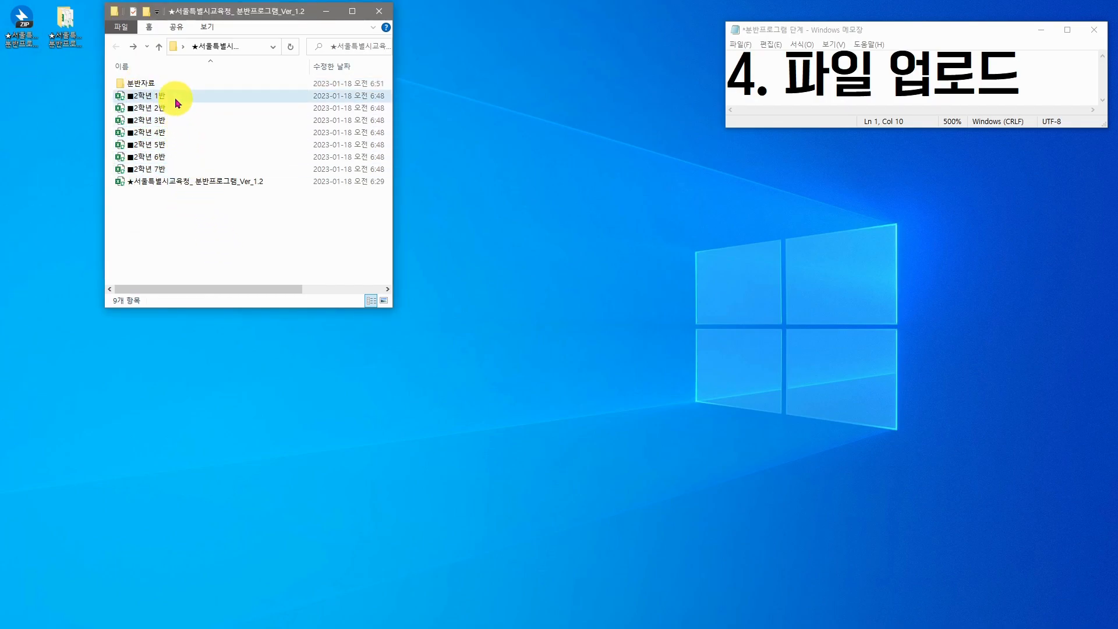
shift+click(172, 170)
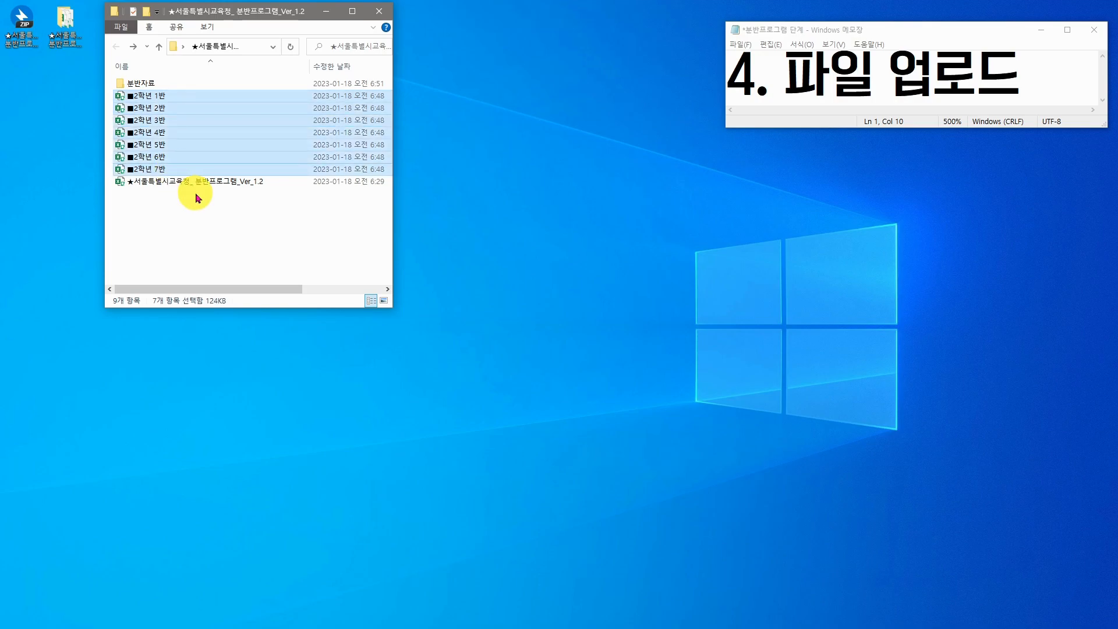
key(Delete)
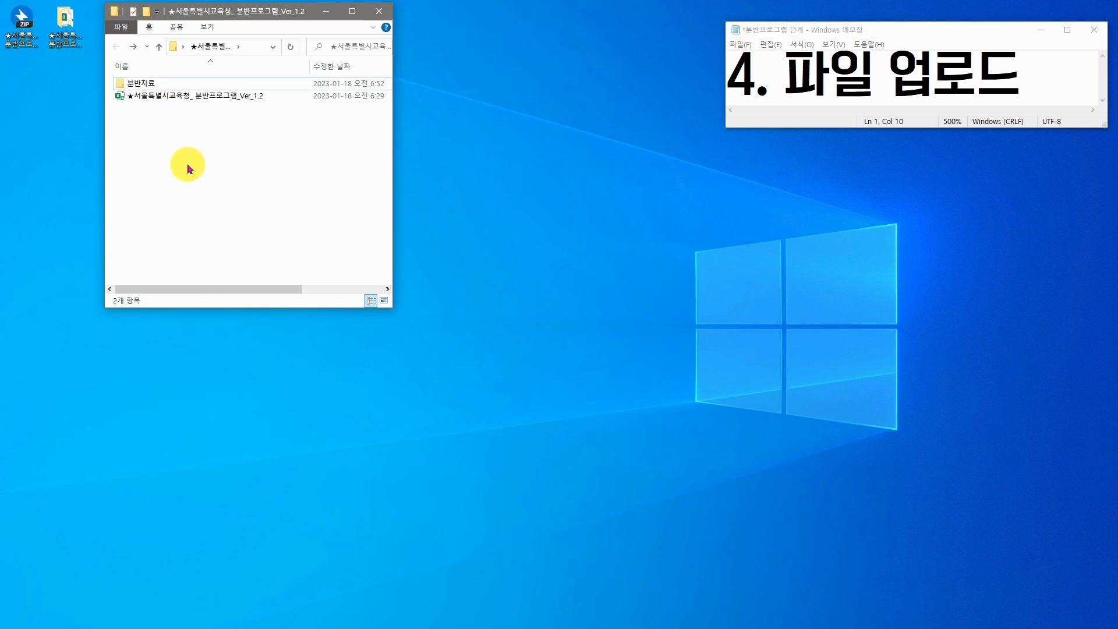
click(159, 82)
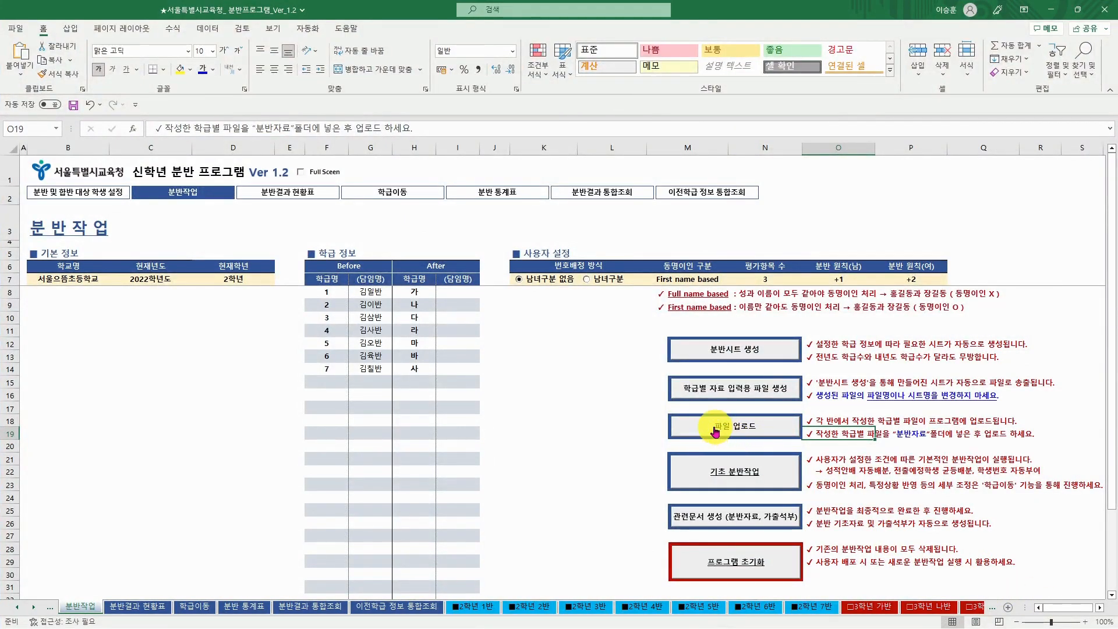
- Preview the empty 2학년 1반–4반 sheets, then upload the class files from 분반작업 and confirm
click(486, 607)
click(526, 608)
click(582, 607)
click(623, 607)
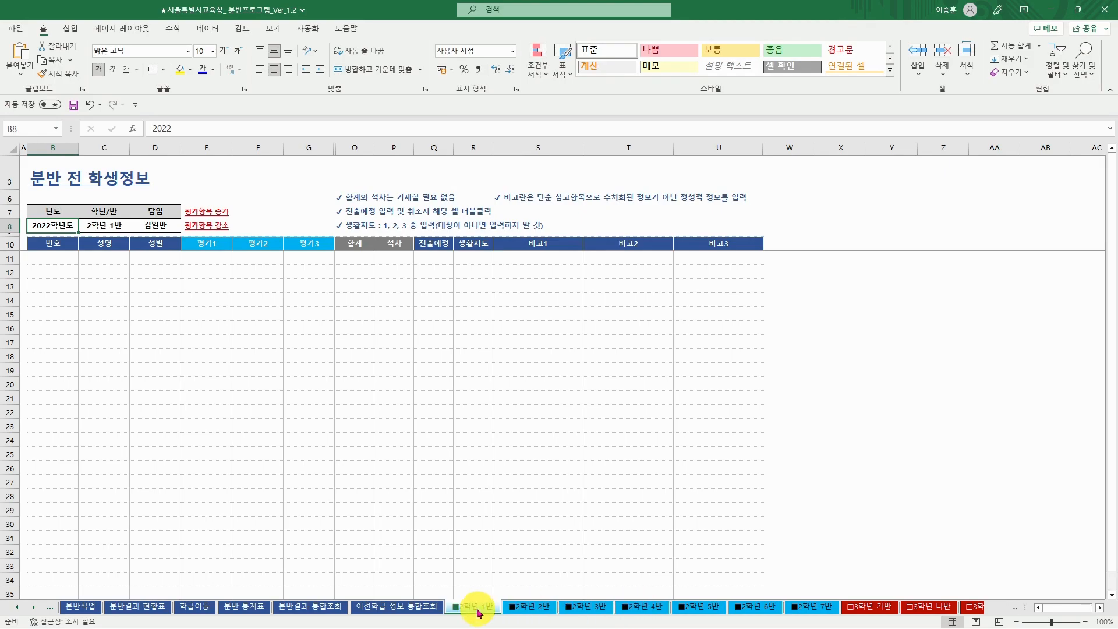
click(80, 607)
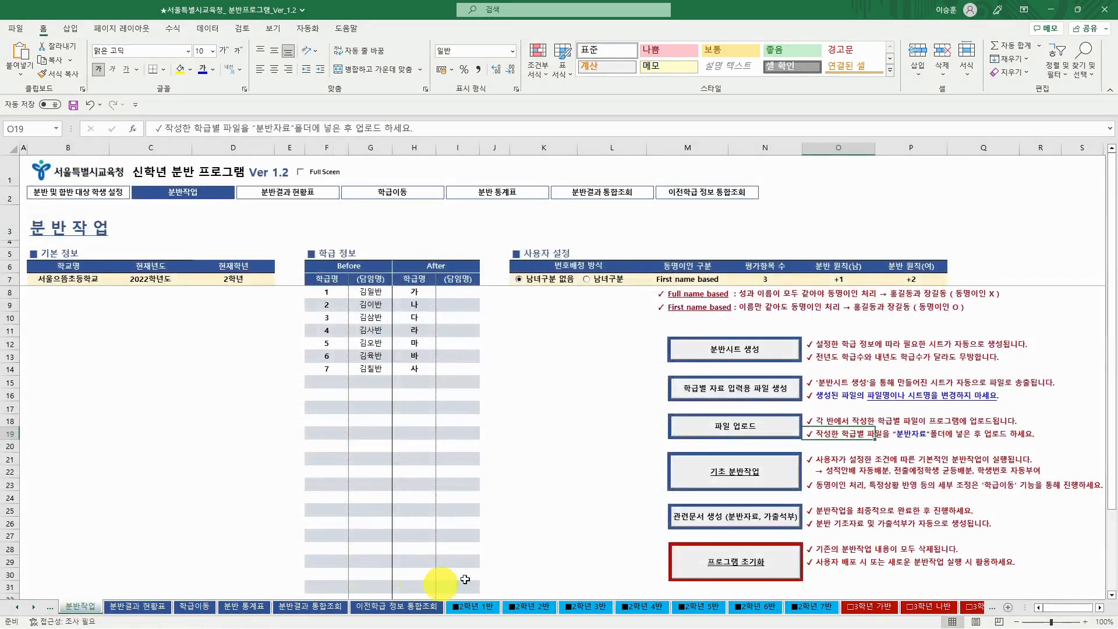
click(738, 428)
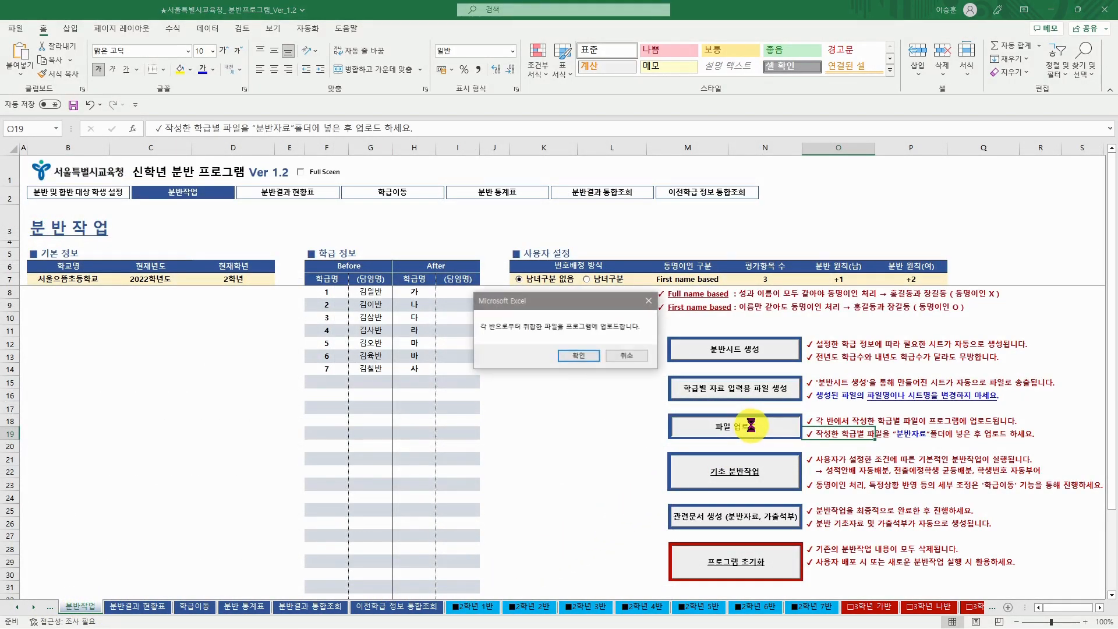
click(579, 357)
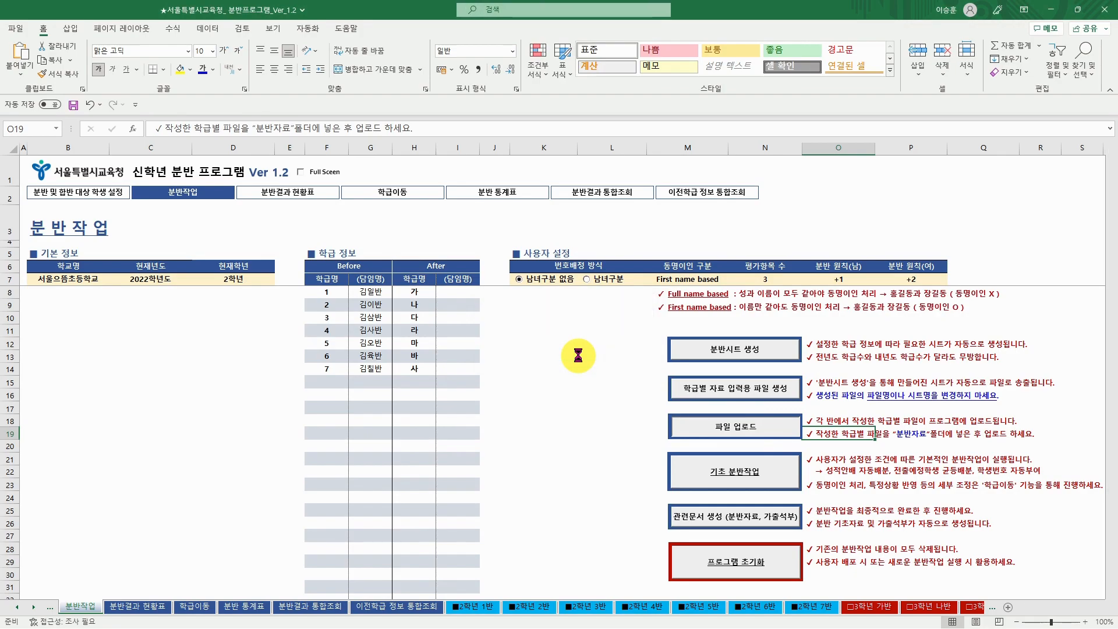
click(575, 355)
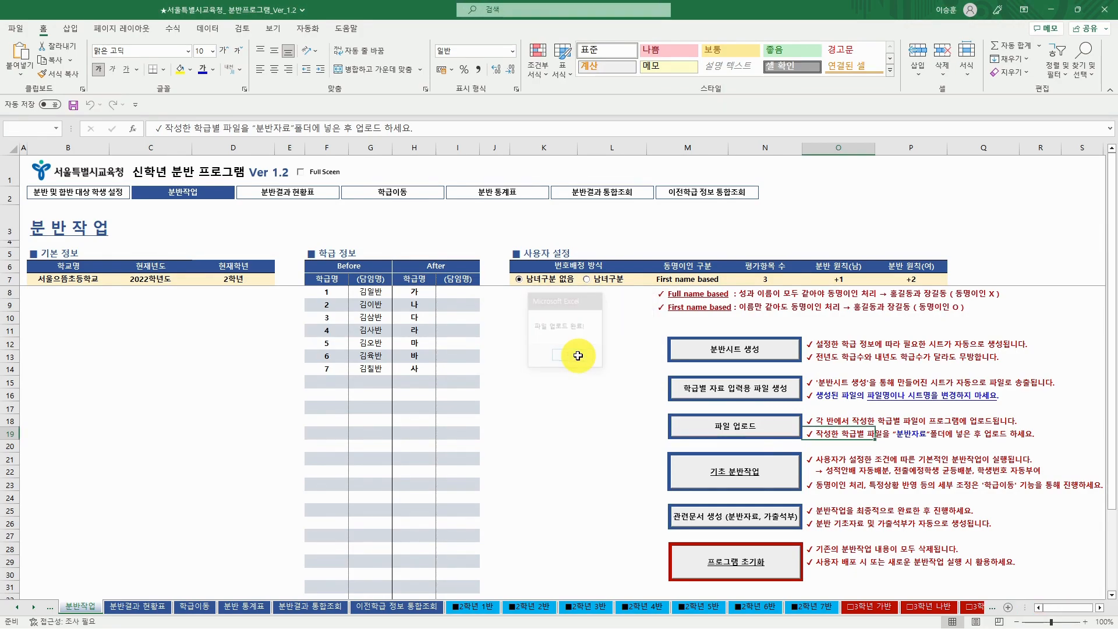
- Check the uploaded 2학년 1반–7반 sheets, then return to the 분반작업 sheet
click(477, 607)
click(525, 606)
click(576, 606)
click(640, 607)
click(693, 606)
click(753, 606)
click(806, 606)
click(475, 606)
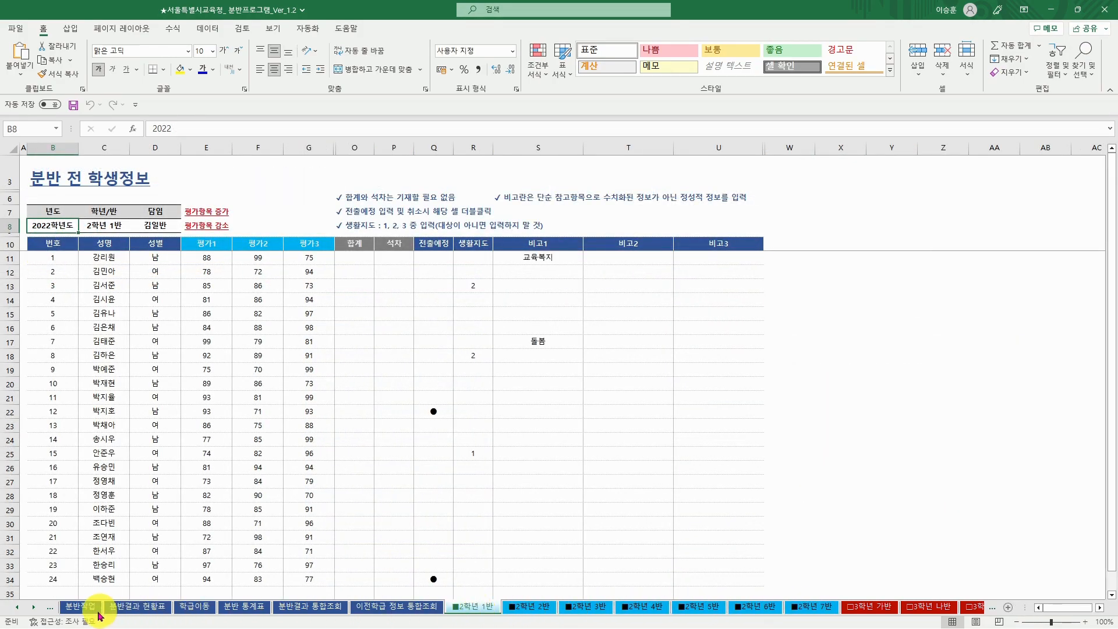
click(80, 606)
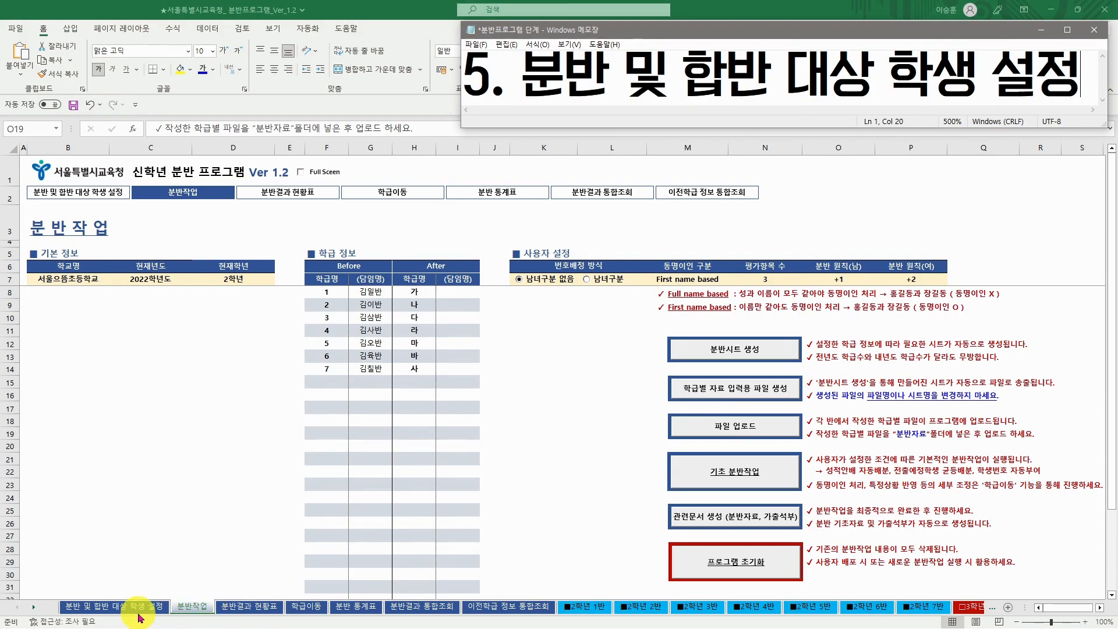
- Switch to the 분반 및 합반 대상 학생 설정 sheet
click(144, 610)
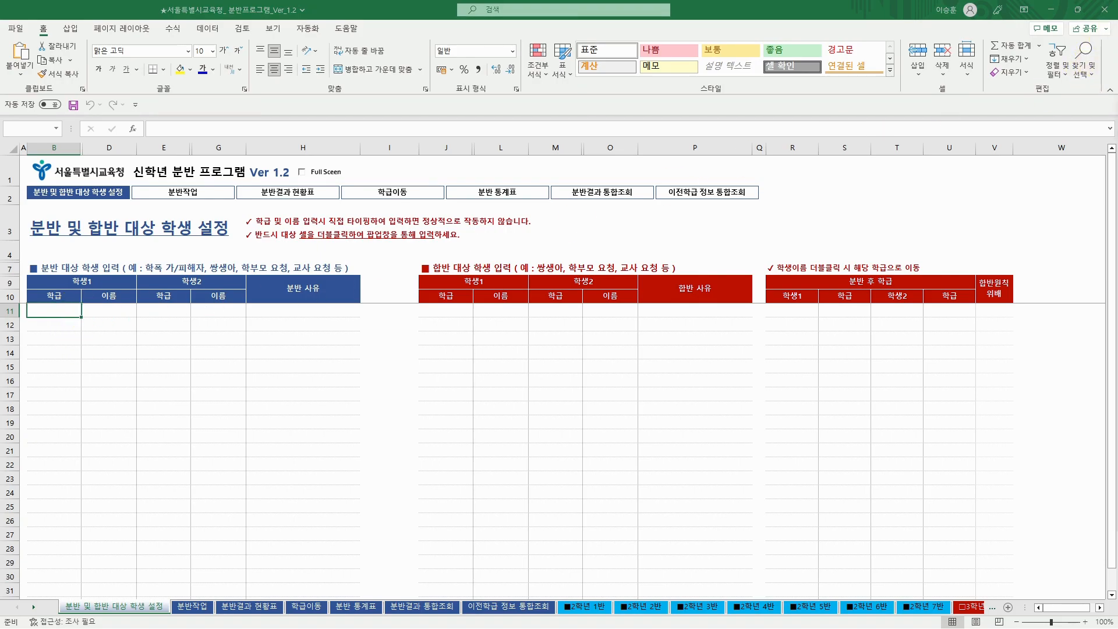
- Pick a 2학년 3반 student as the first student of the split pair
drag(1117, 274, 496, 197)
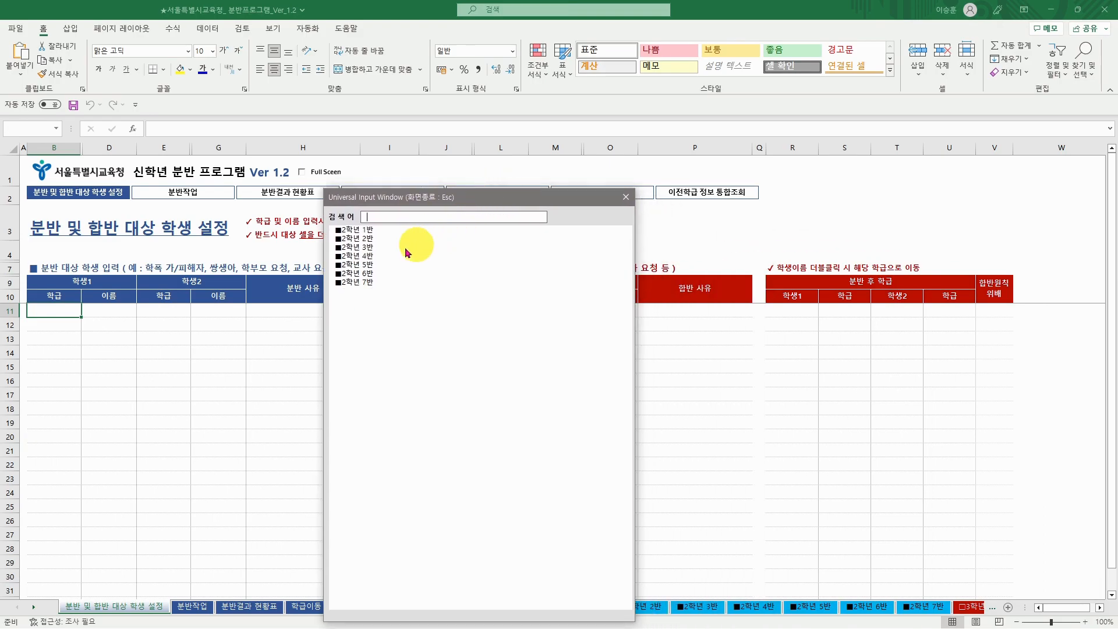
double_click(367, 248)
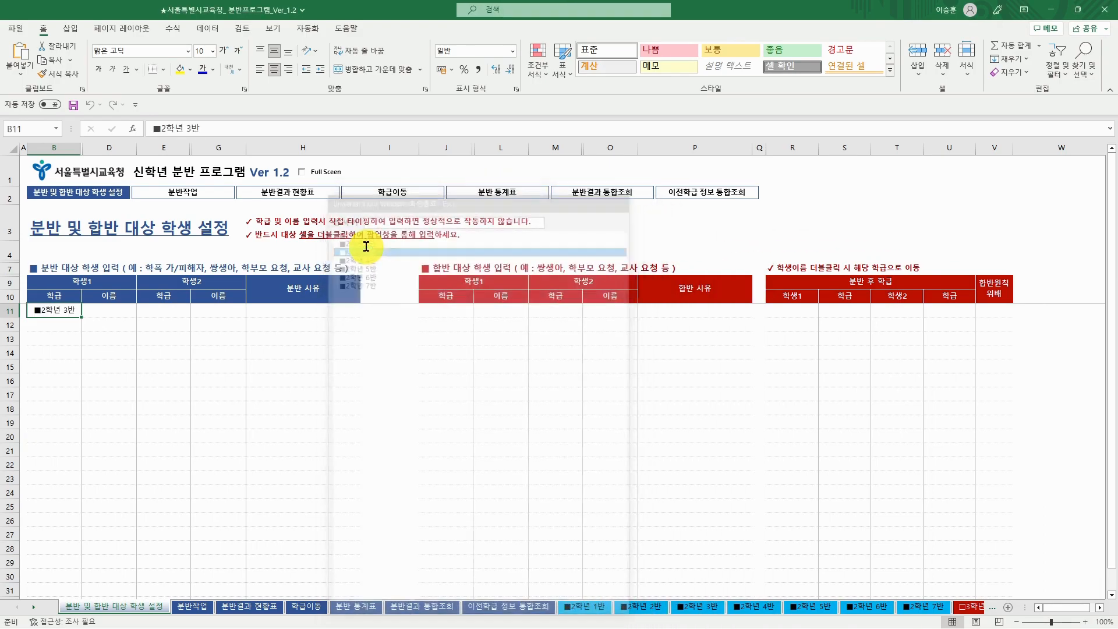
double_click(110, 310)
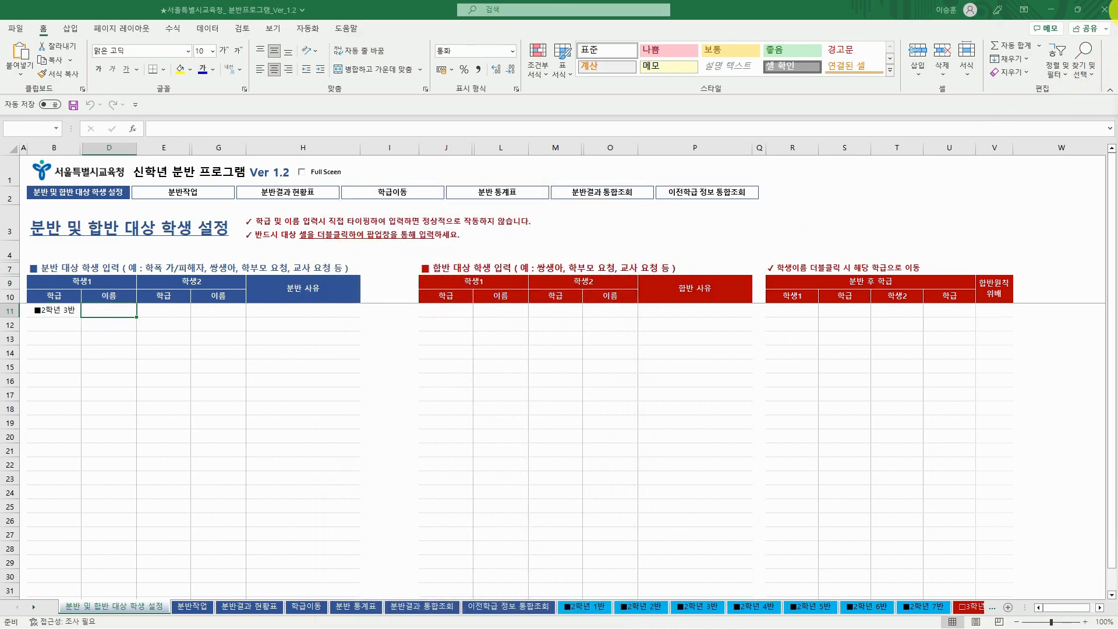
drag(1117, 175, 502, 204)
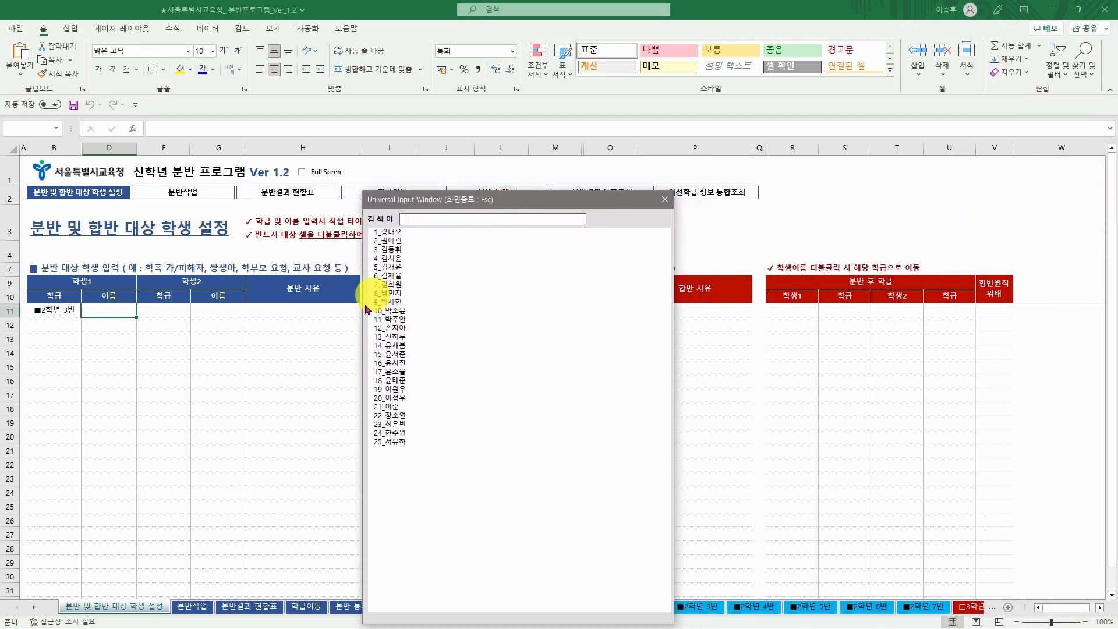
double_click(400, 389)
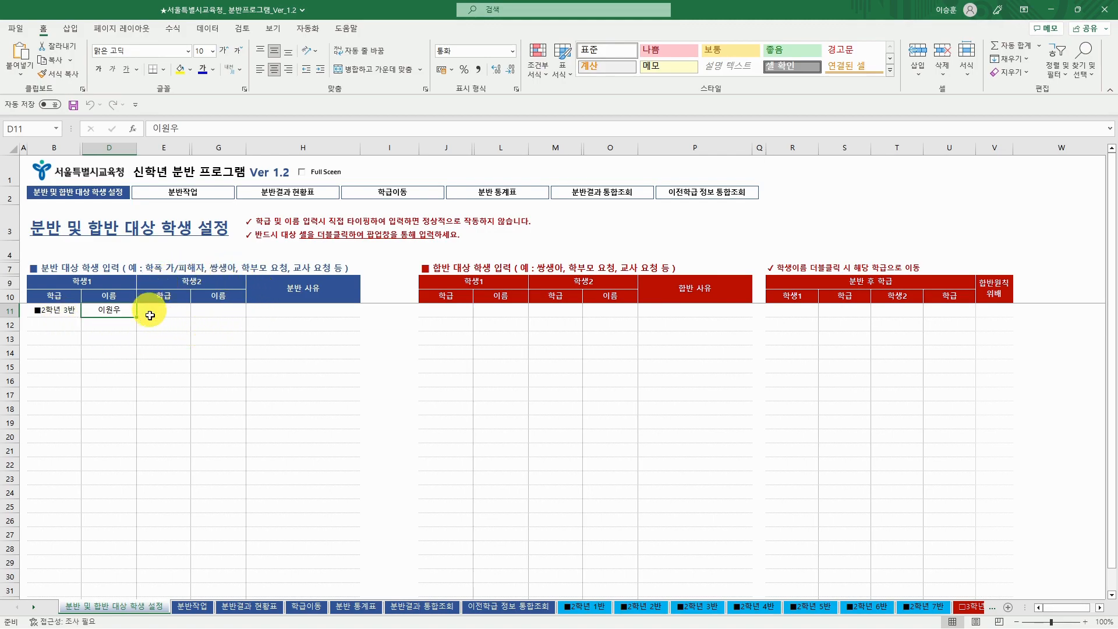
- Pick a 2학년 5반 student as the second student and enter reason 교사요청 in H11
click(172, 312)
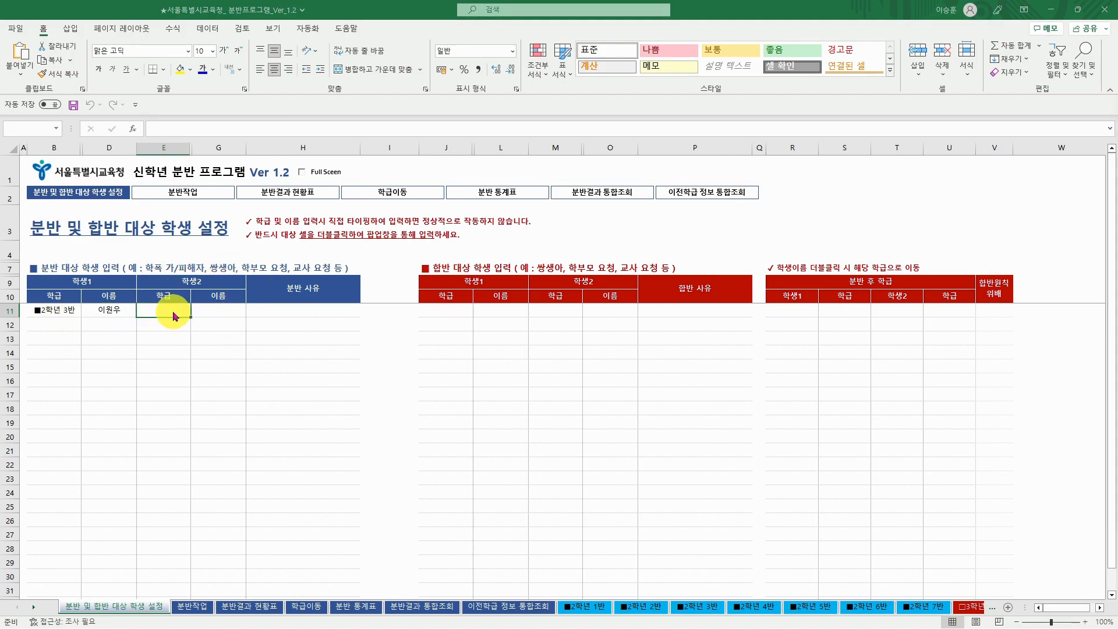
drag(1117, 190, 560, 240)
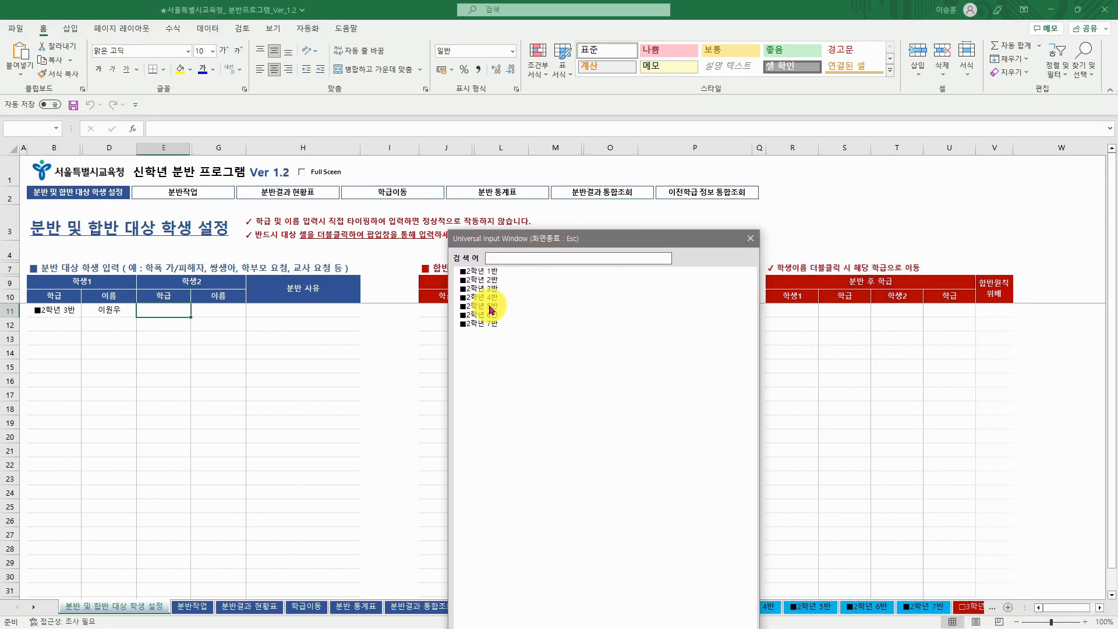
double_click(489, 307)
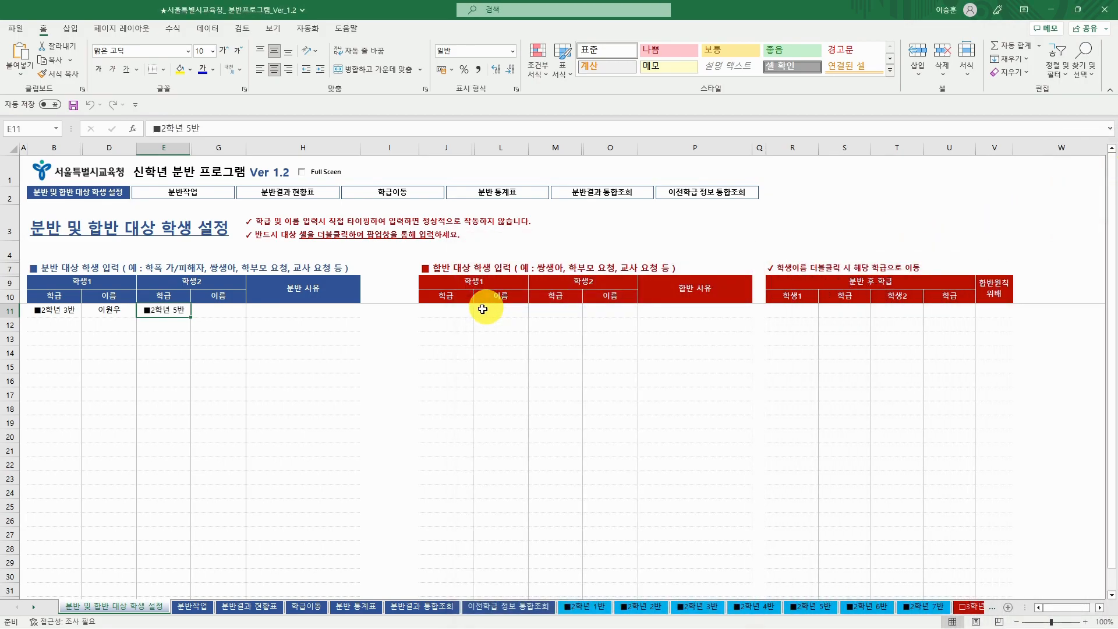
double_click(222, 308)
drag(1016, 256, 531, 221)
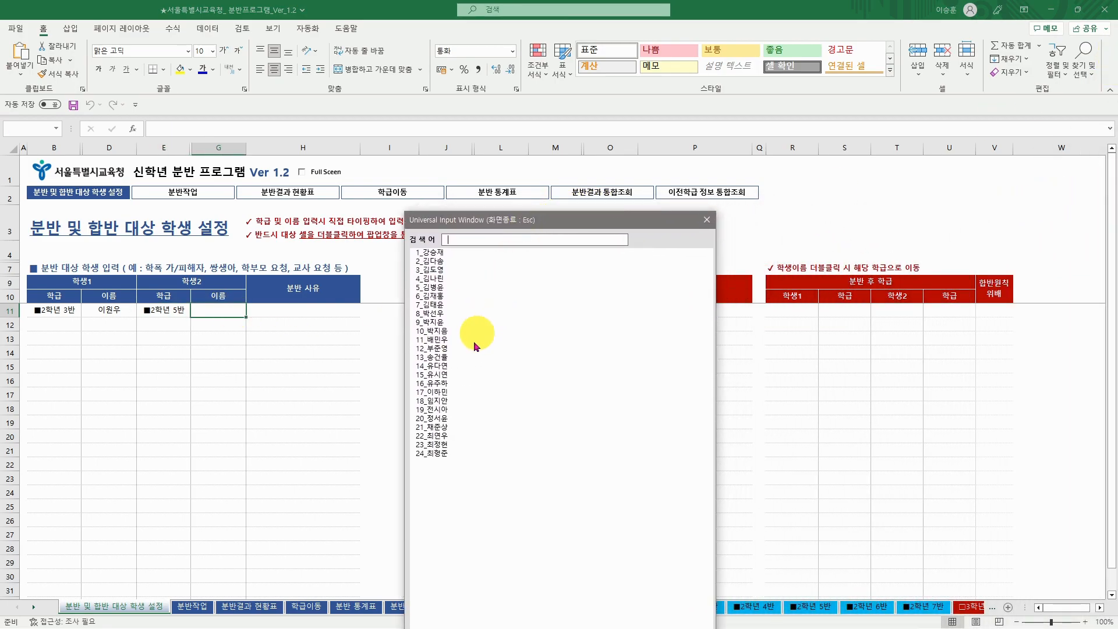
double_click(442, 410)
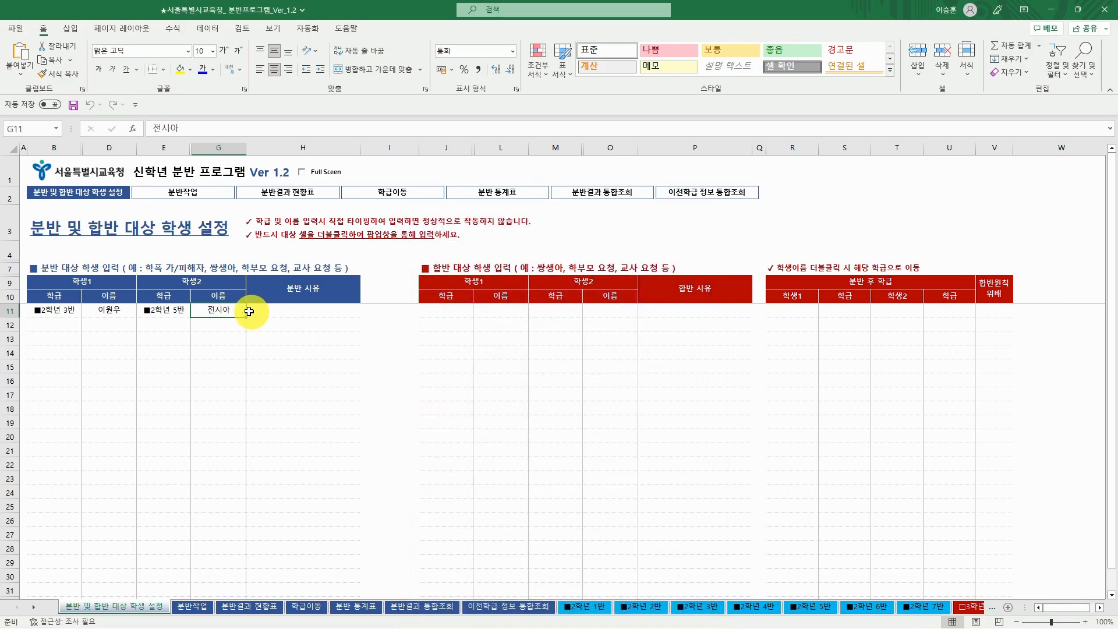
click(289, 310)
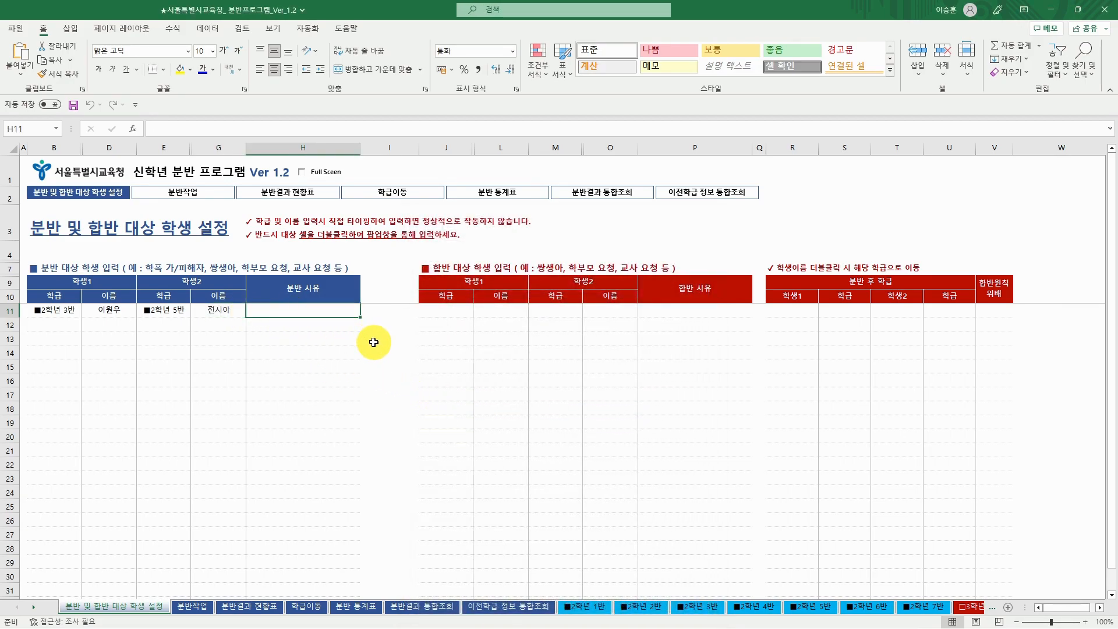
text(교사요청)
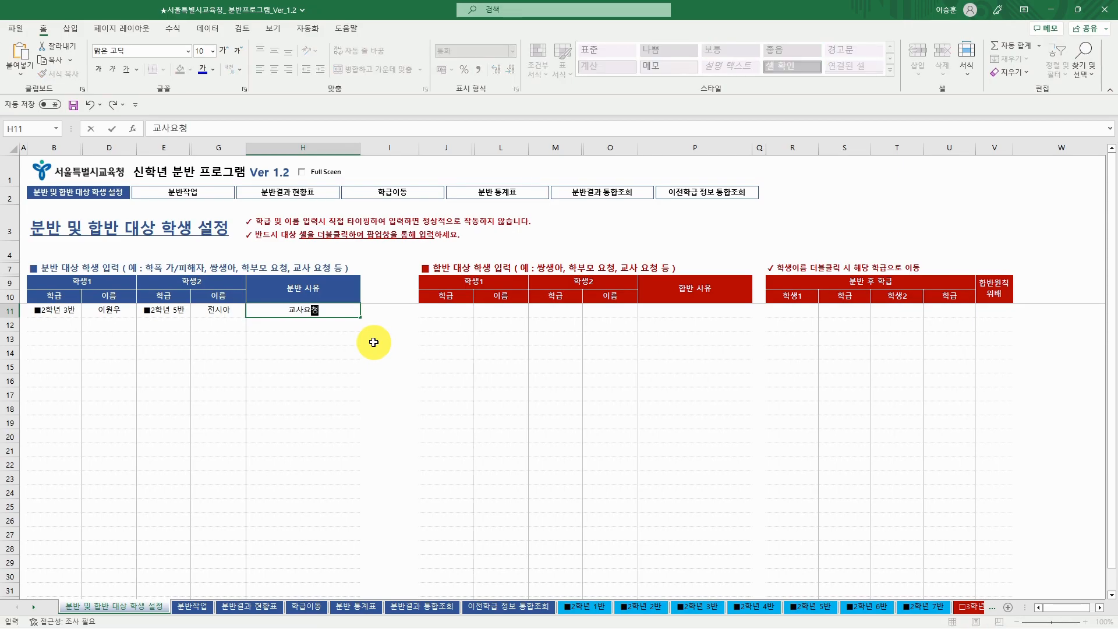
click(318, 347)
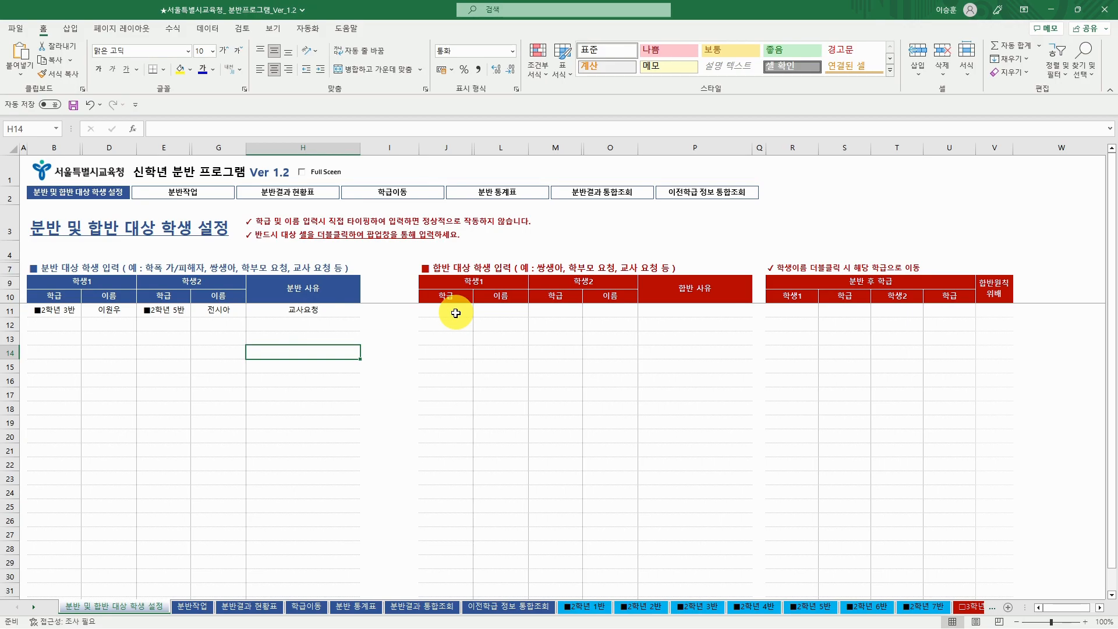
- Re-pick the second merge student's name in O11, then go to the 분반작업 sheet
click(644, 423)
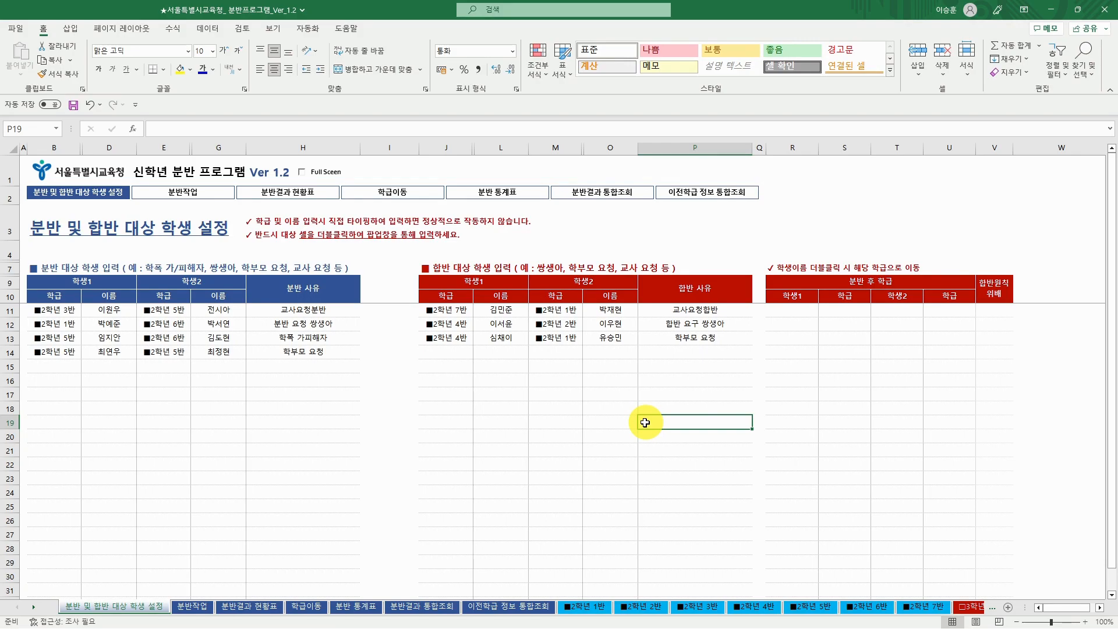
click(623, 312)
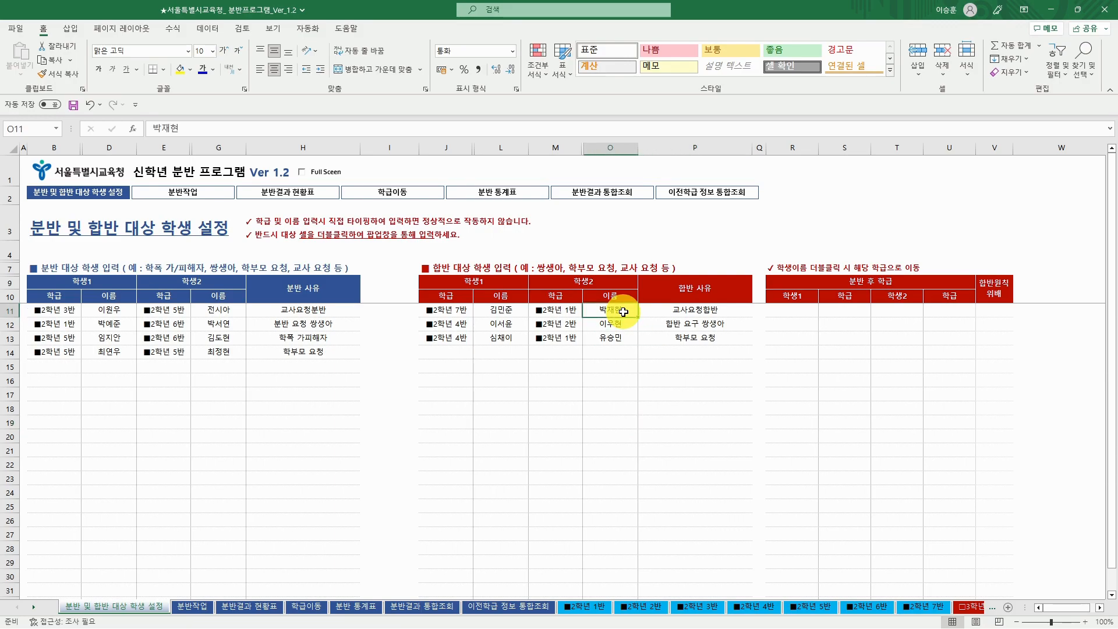
drag(1117, 193, 895, 137)
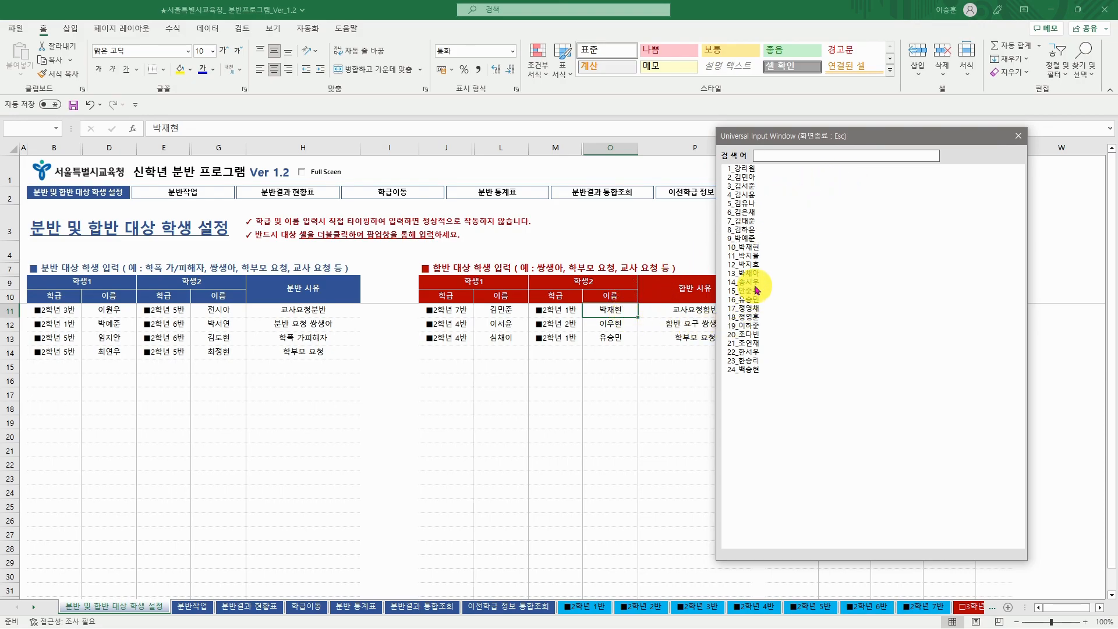
double_click(751, 247)
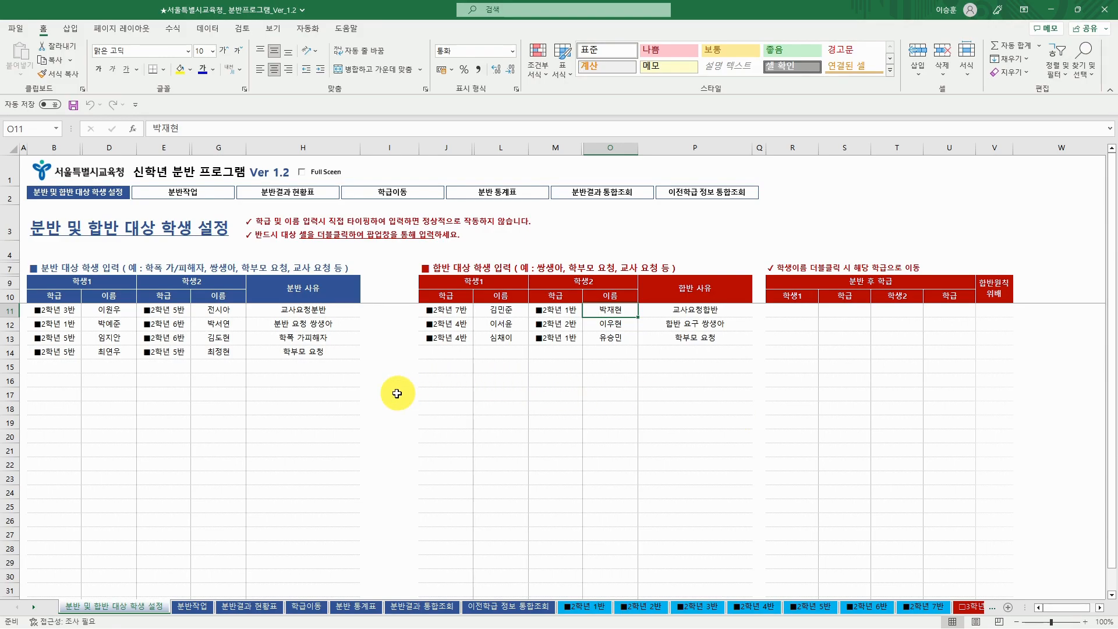
click(192, 607)
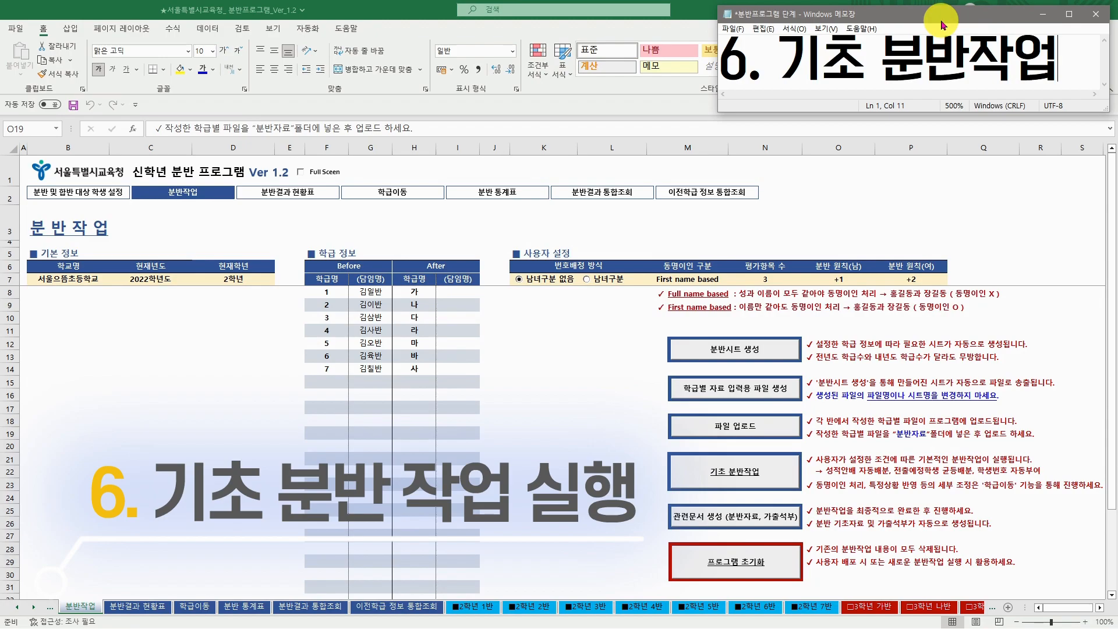
click(1042, 13)
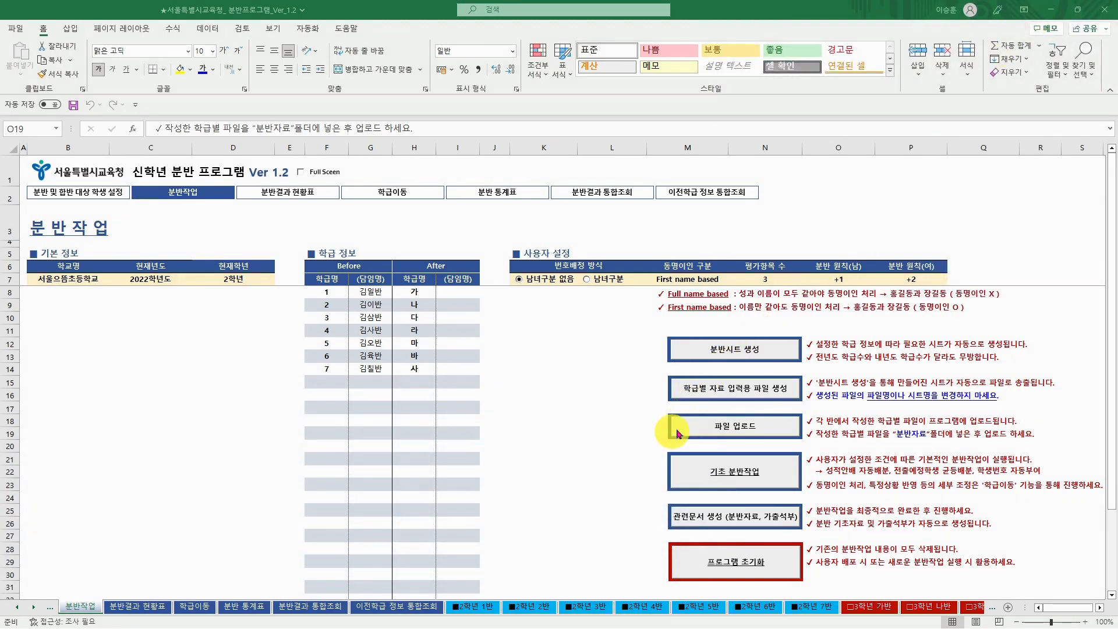
click(470, 608)
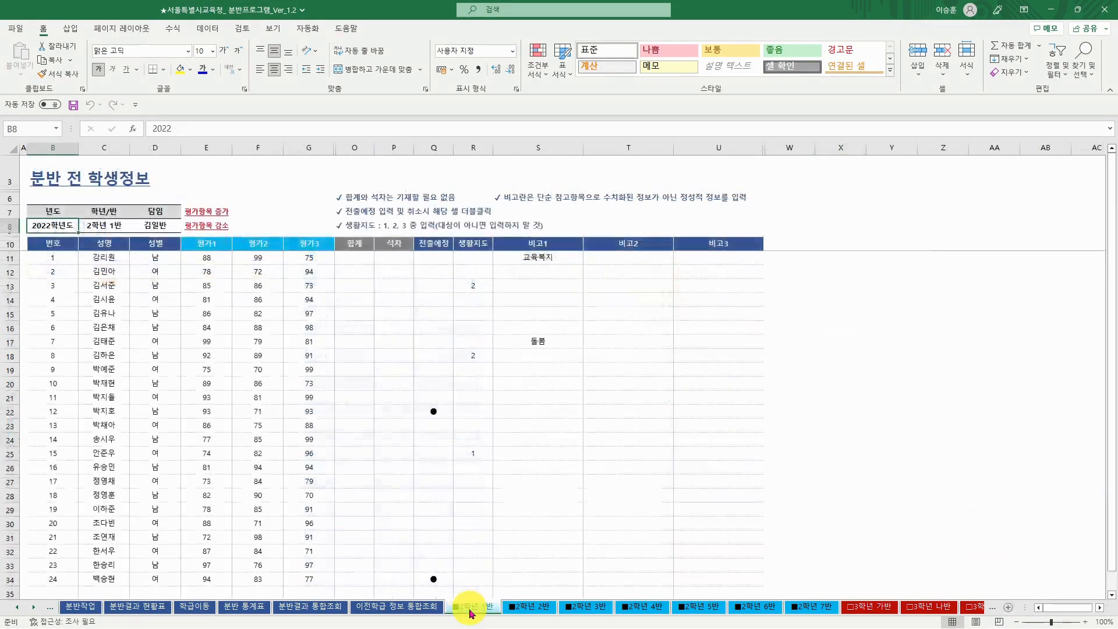
click(16, 608)
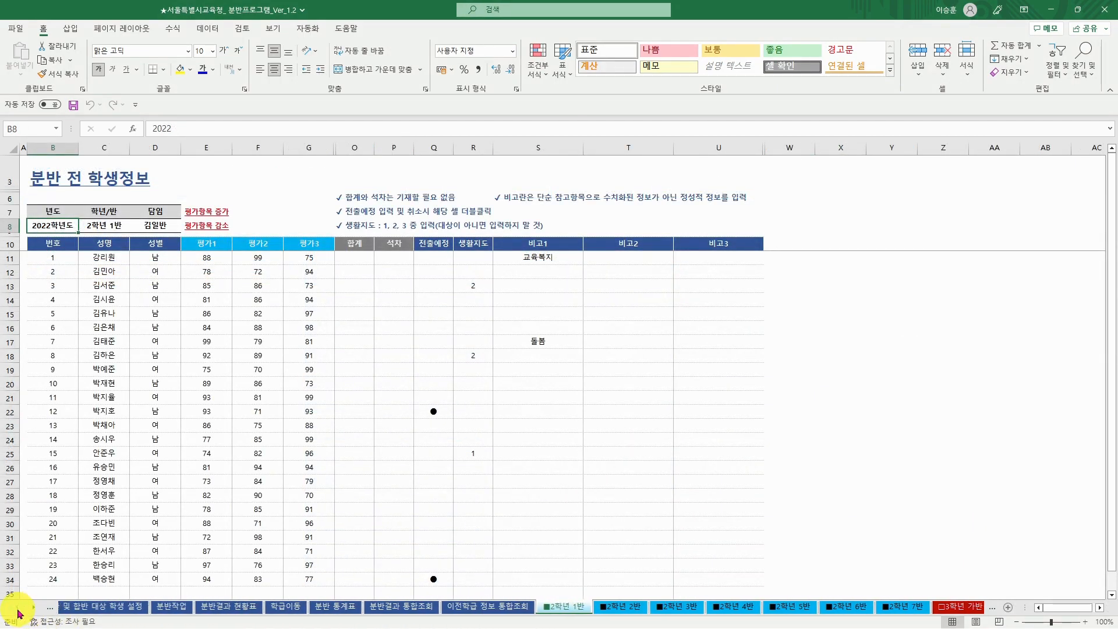
click(87, 609)
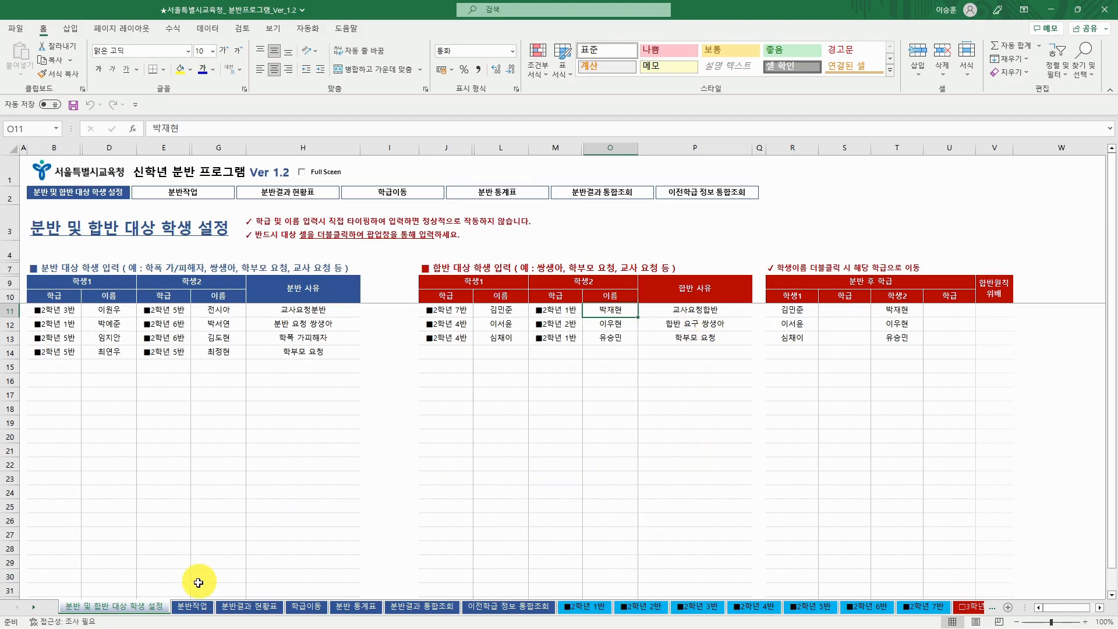
click(197, 609)
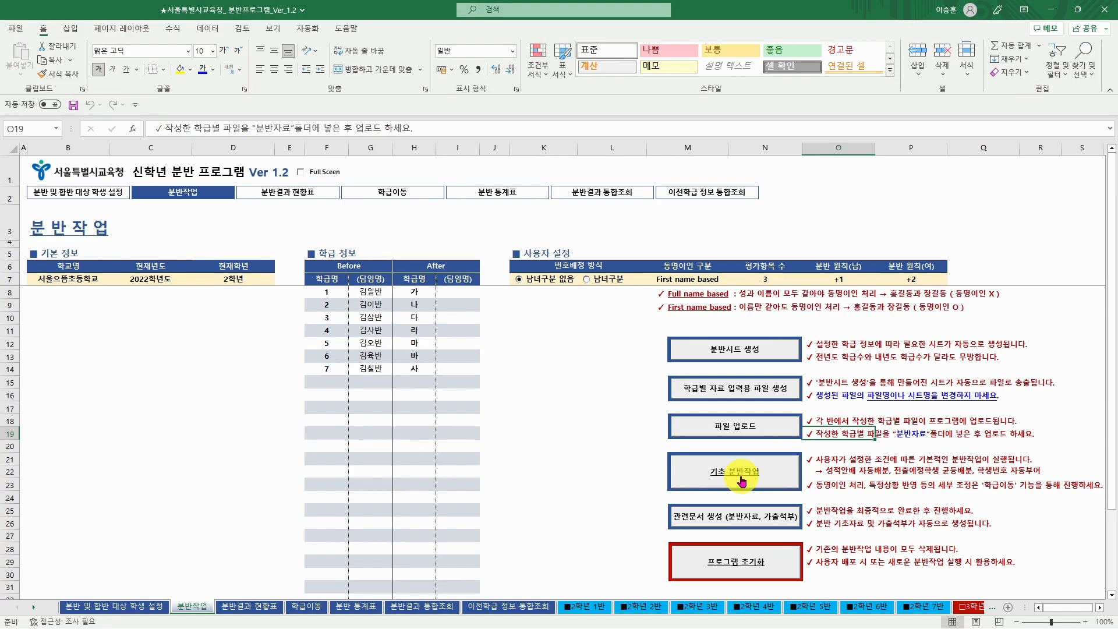
- Check the empty 3학년 가반 sheet, then run 기초 분반작업 from 분반작업 and confirm
click(974, 611)
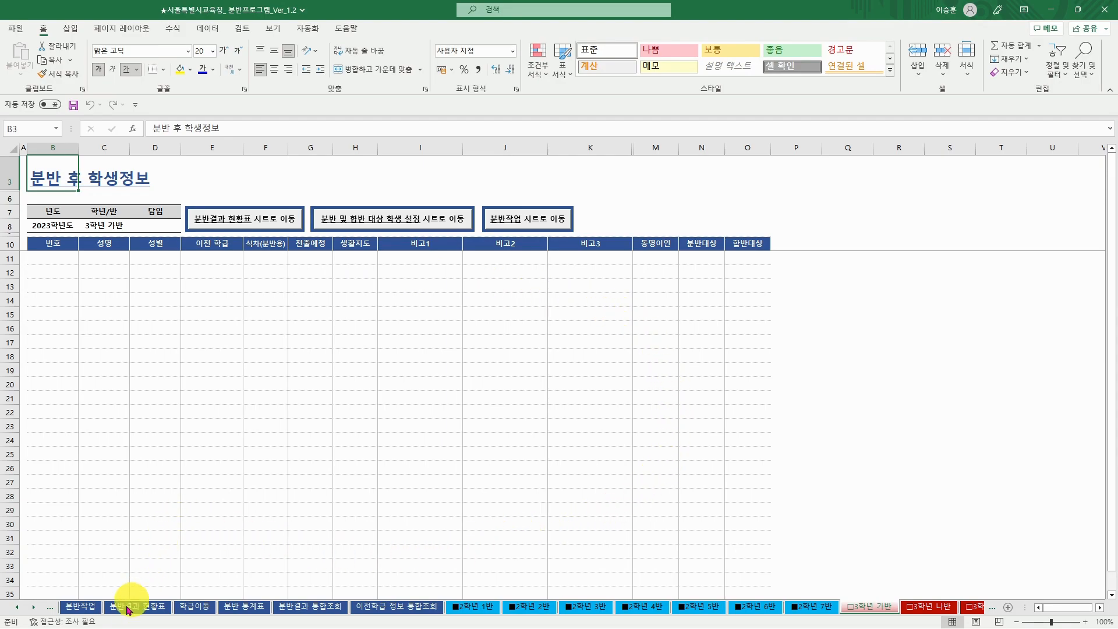
click(81, 607)
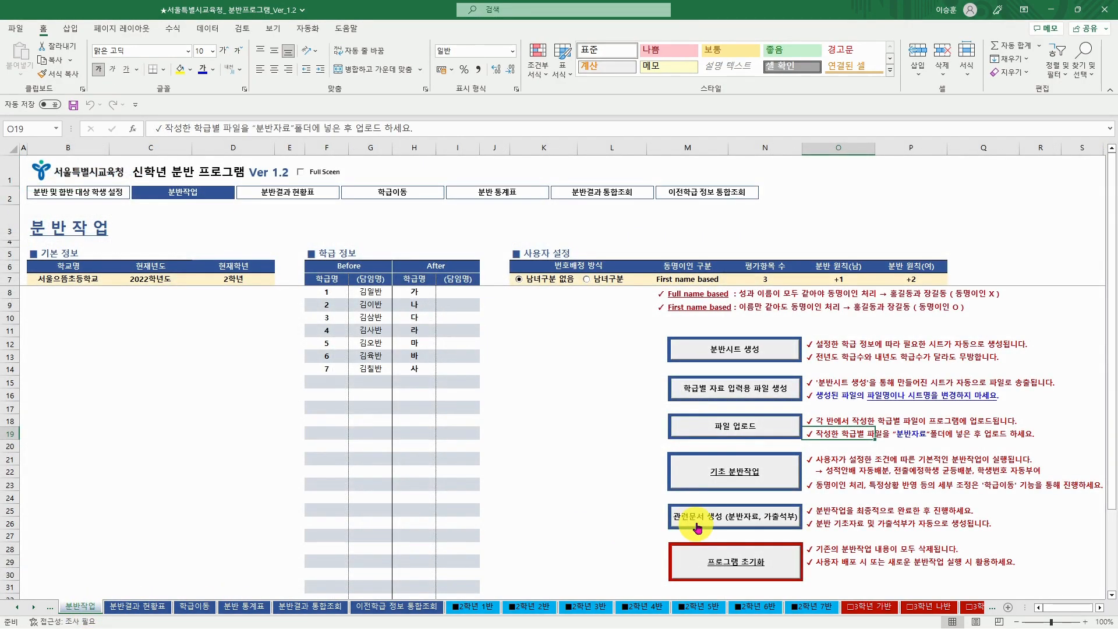
click(723, 484)
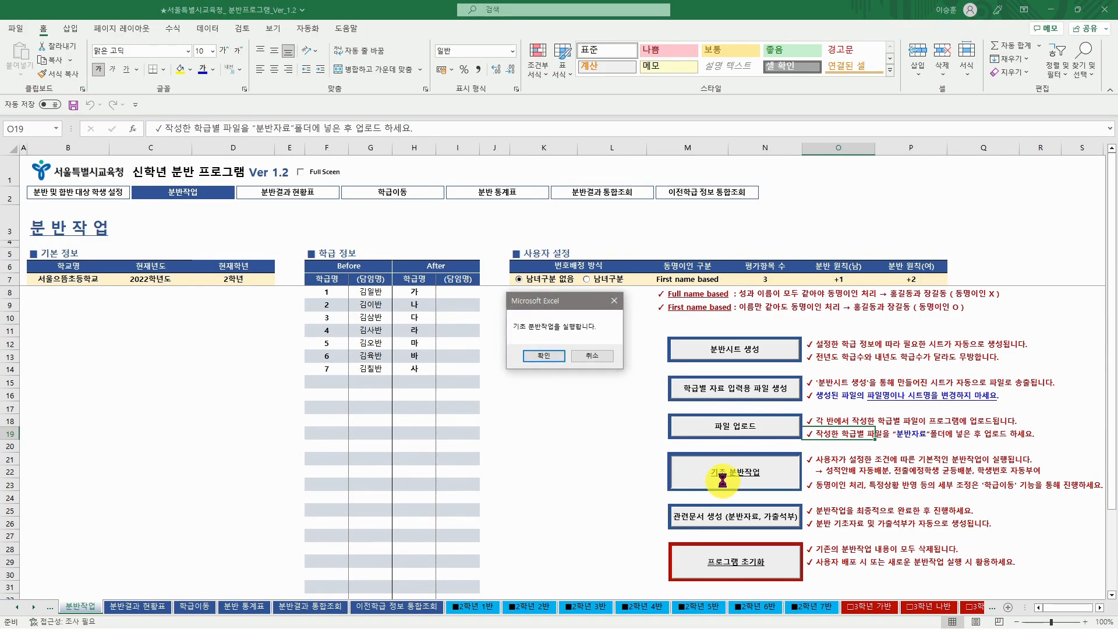
click(558, 356)
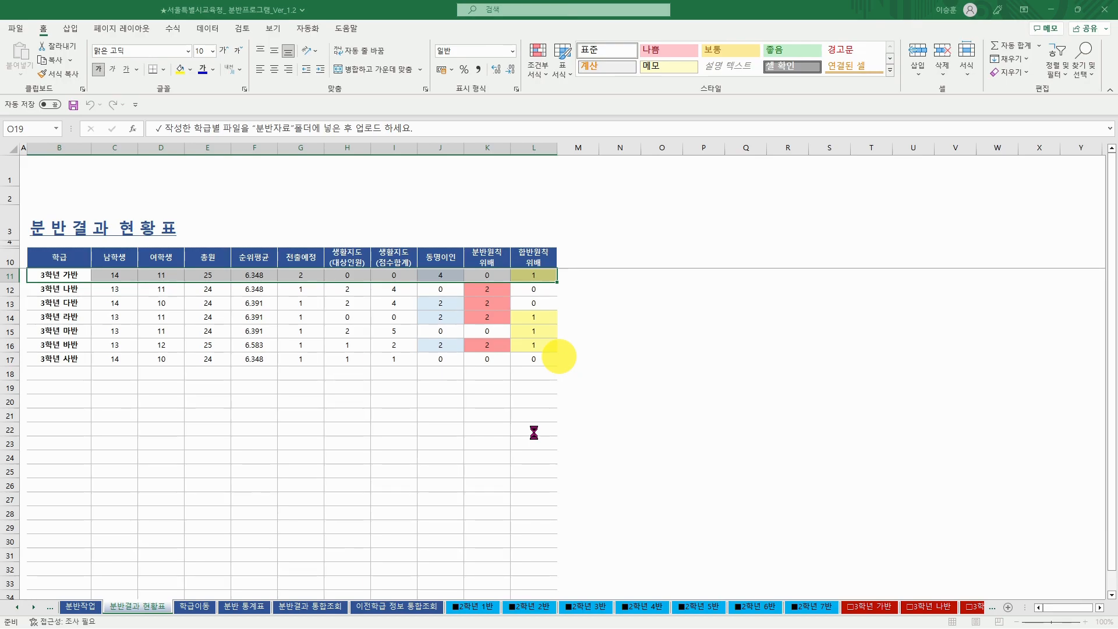
- Acknowledge completion, review the 3학년 가반 list of 25 students, and return to 분반작업
click(634, 363)
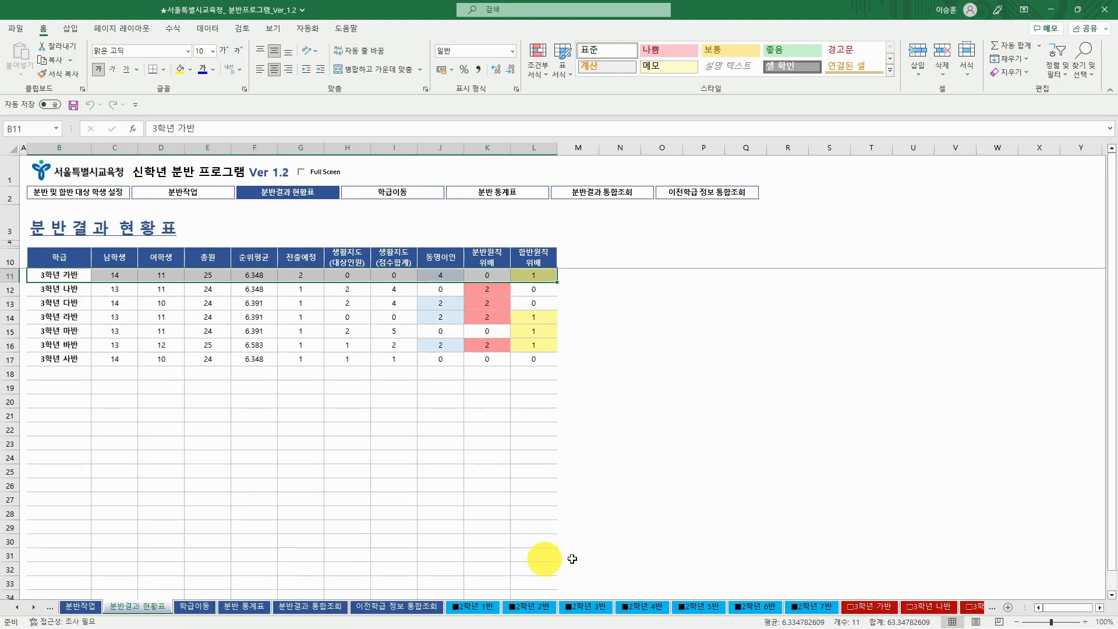
click(880, 608)
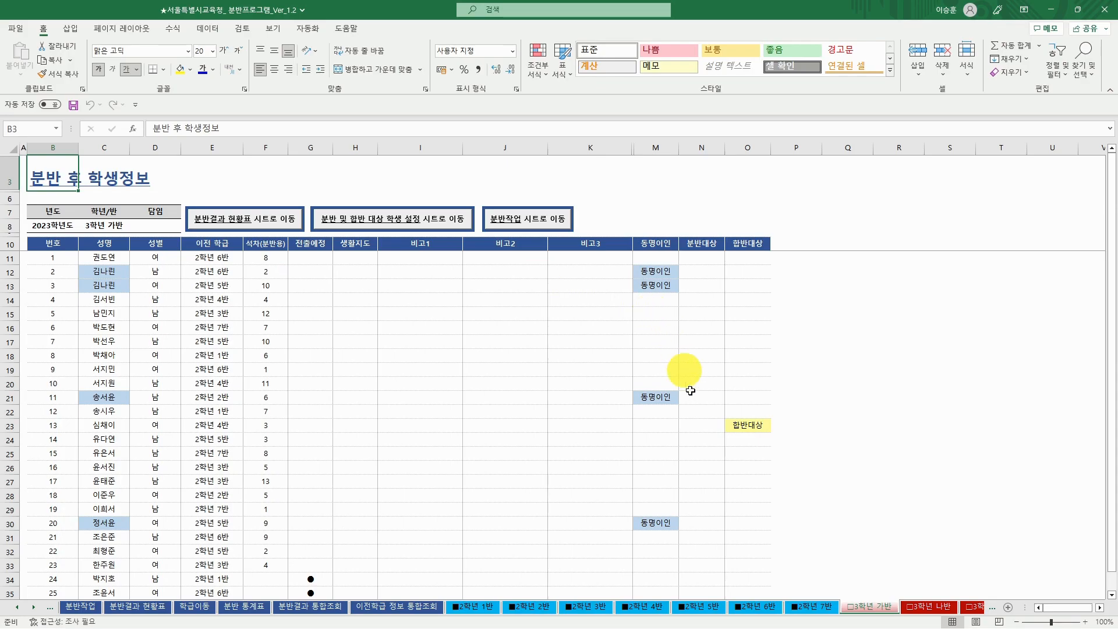
click(85, 610)
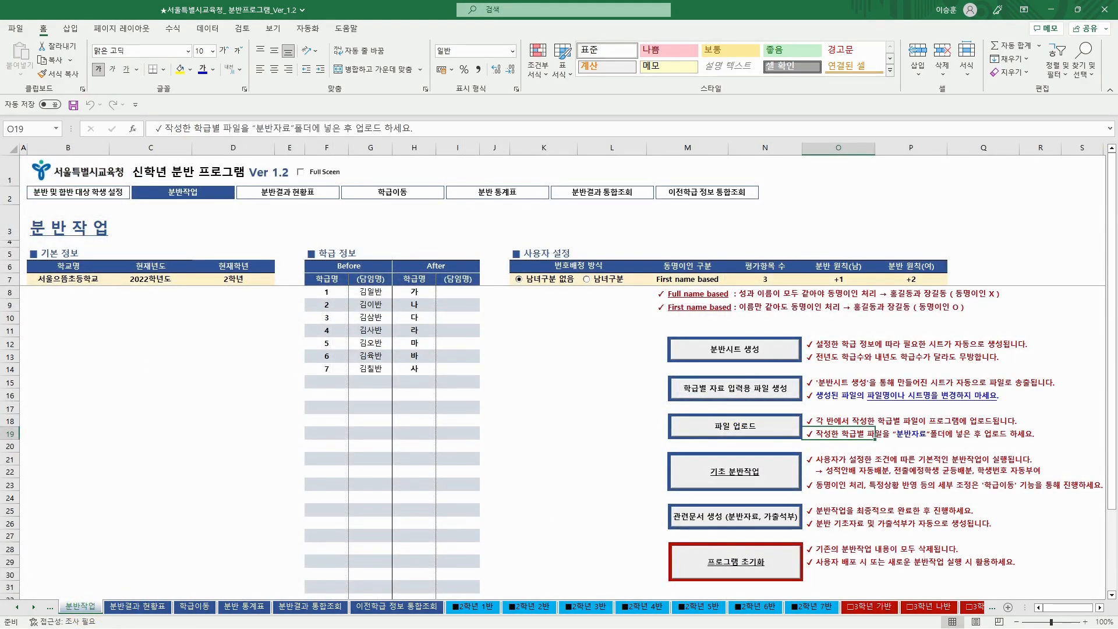
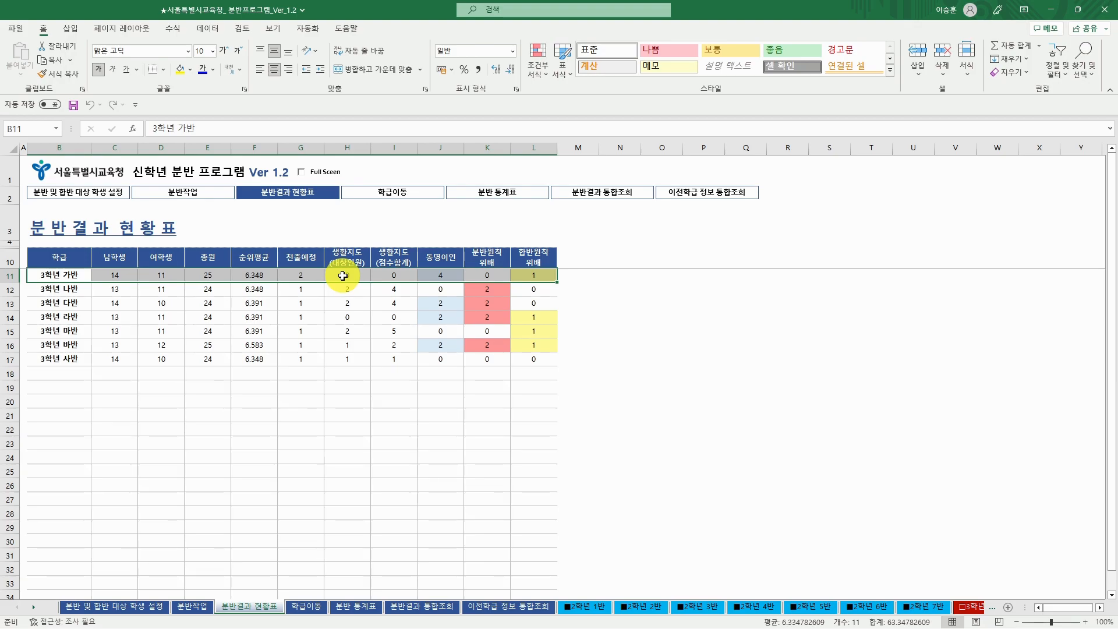
- Open the 3학년 가반 sheet from the result table, scroll its student list, and return
double_click(343, 275)
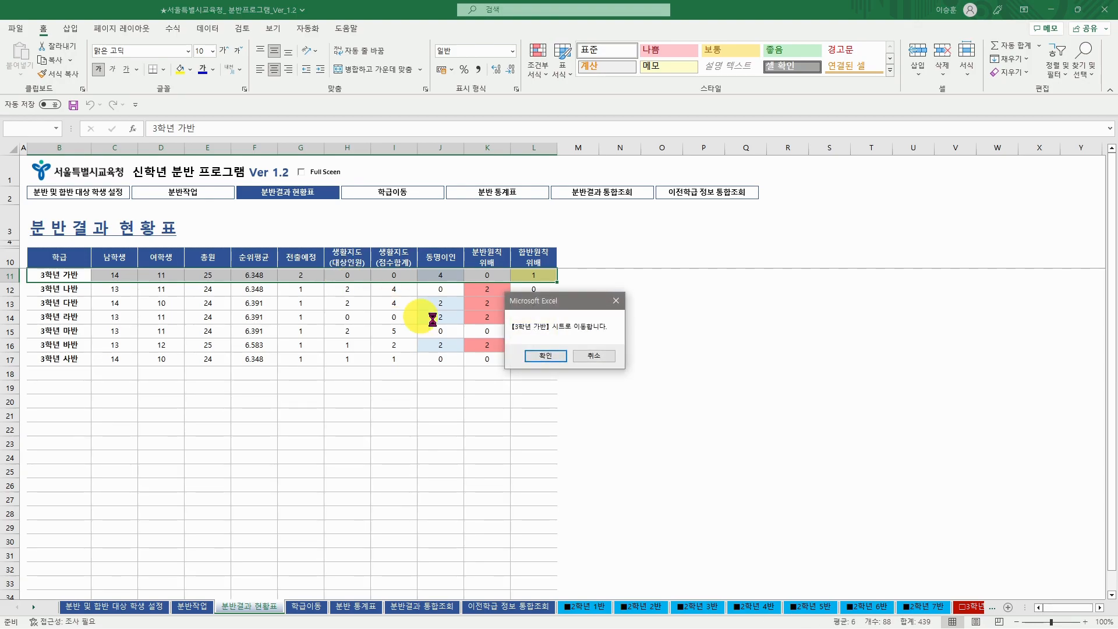
click(545, 355)
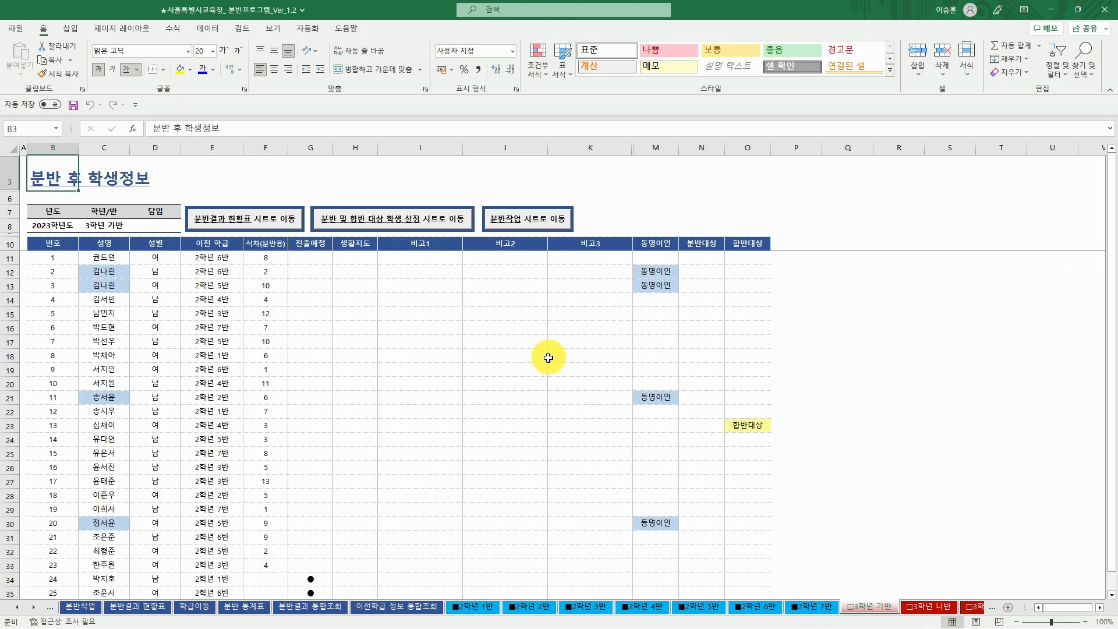
scroll(448, 424, down, 2)
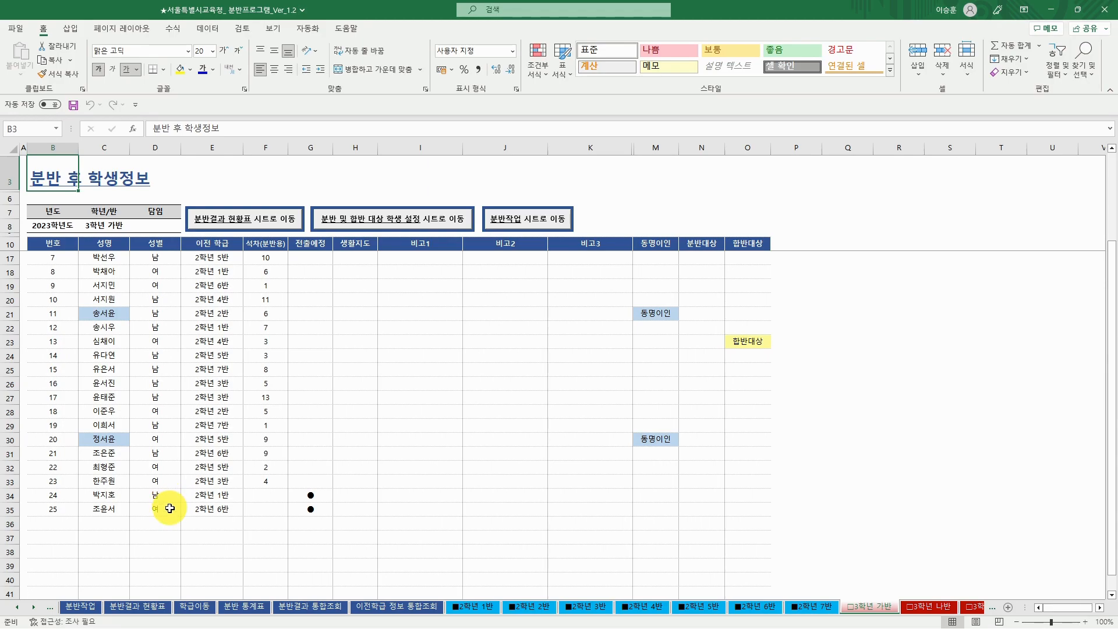
scroll(170, 509, up, 2)
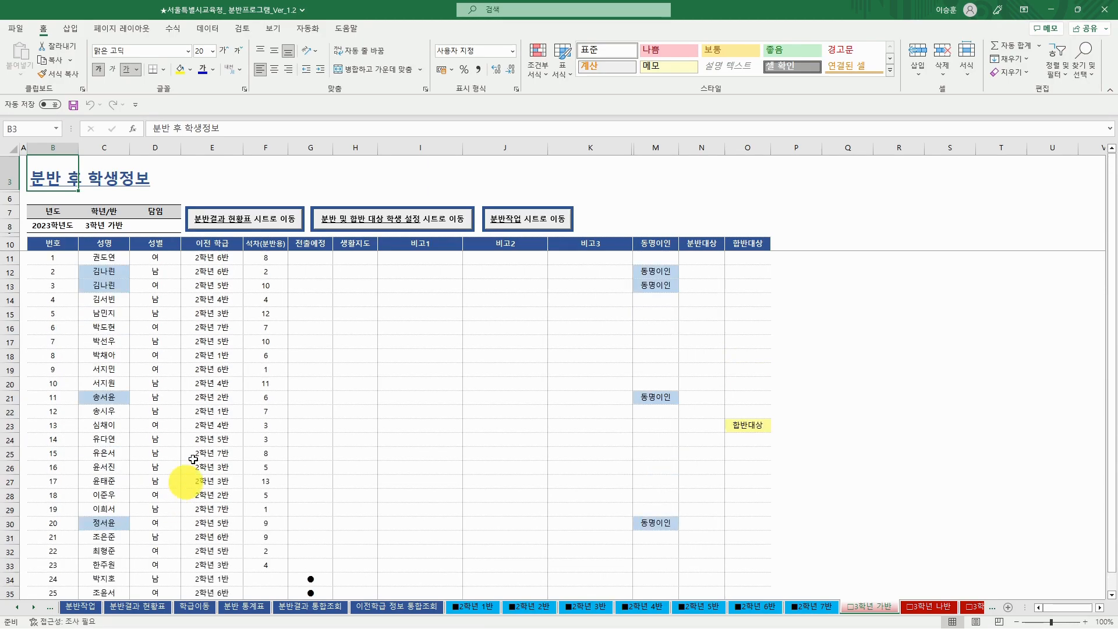
click(255, 220)
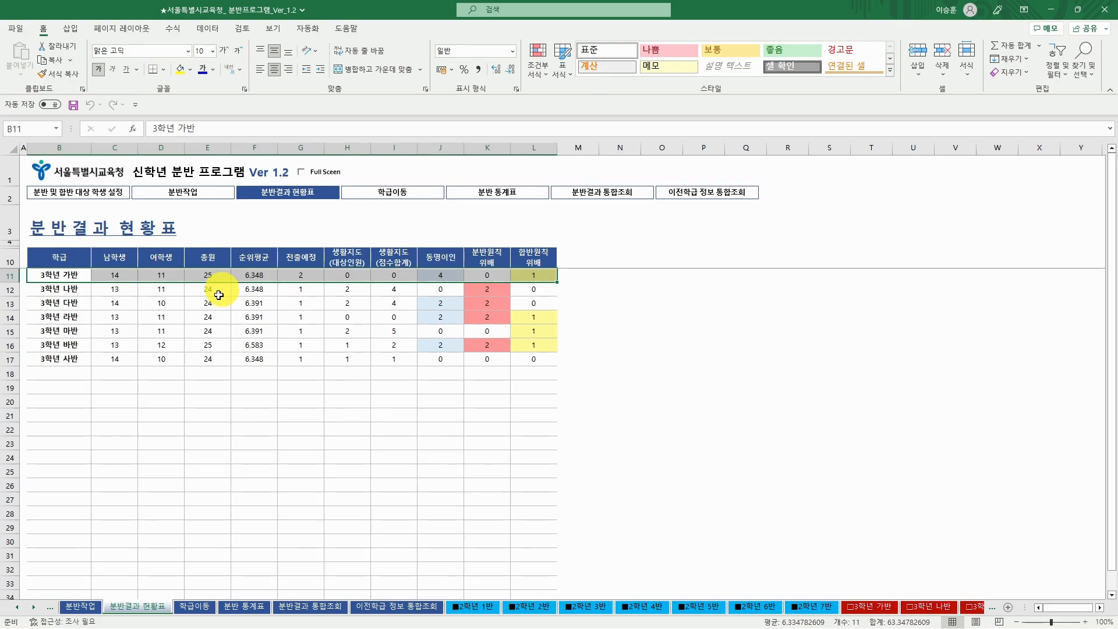
- Review the 3학년 다반 student list, then return to the result status table
click(112, 308)
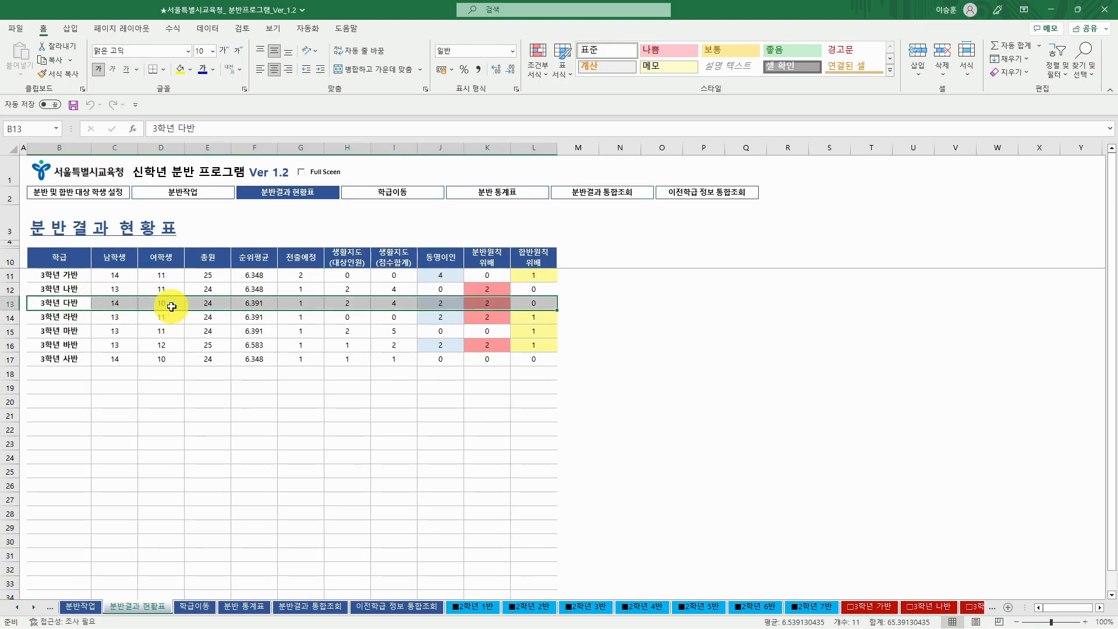
click(81, 346)
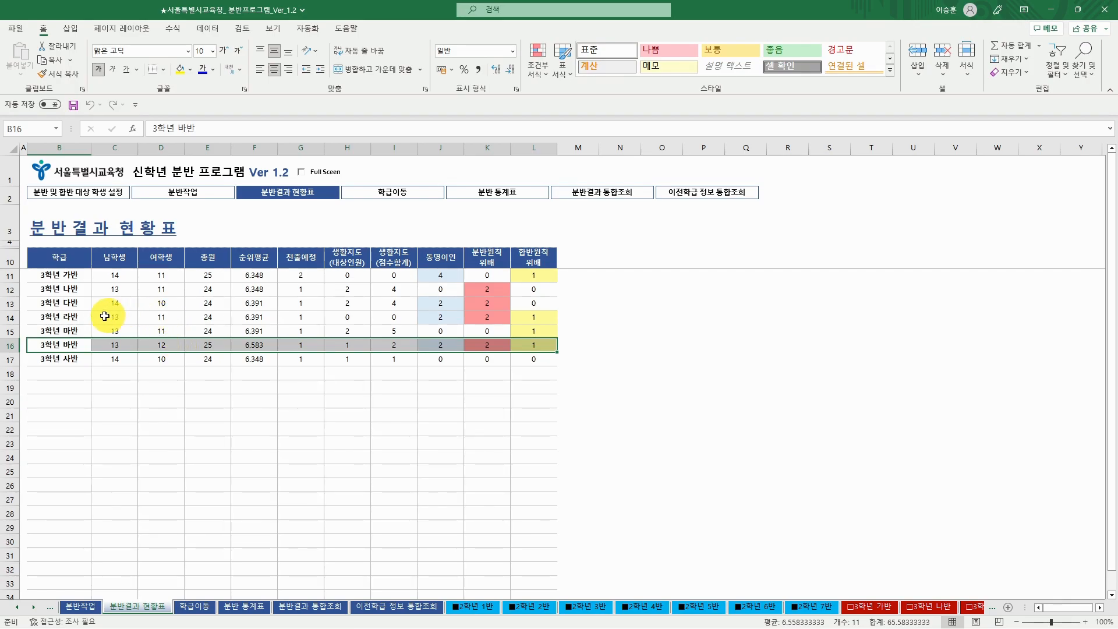
click(89, 304)
double_click(88, 304)
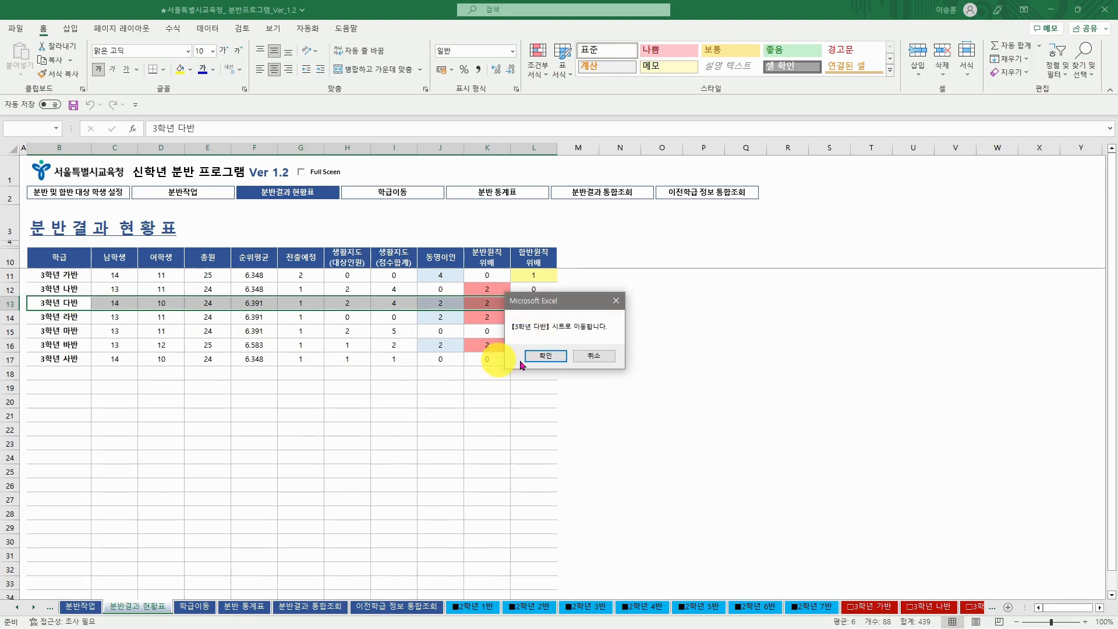
click(558, 355)
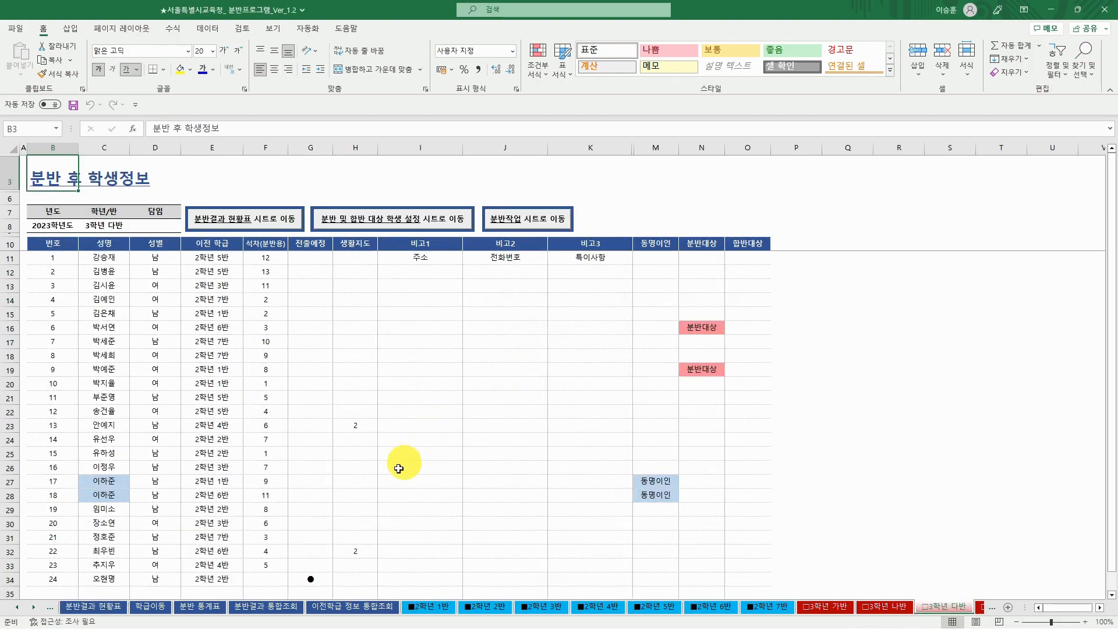
scroll(402, 466, down, 1)
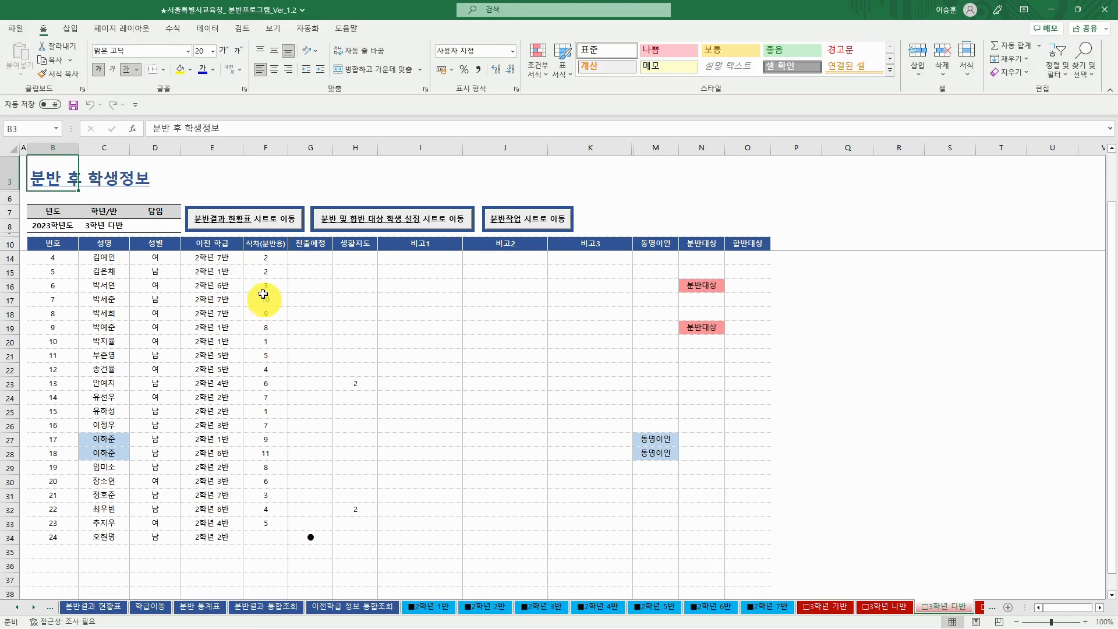
click(255, 220)
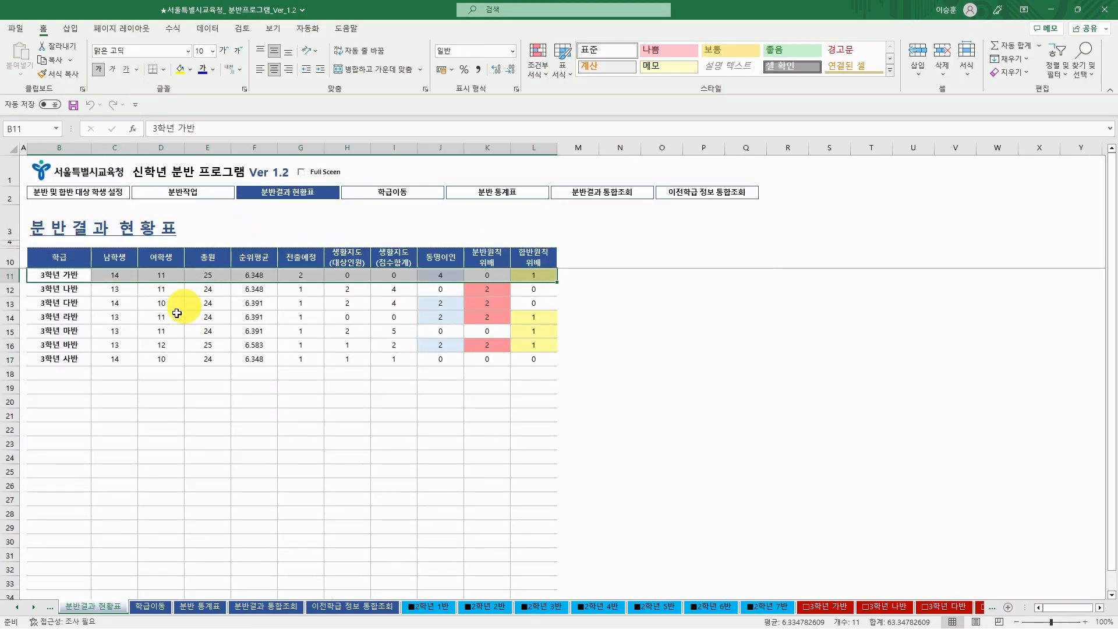
- Review the 3학년 바반 student list and go back to 분반결과 현황표
click(78, 347)
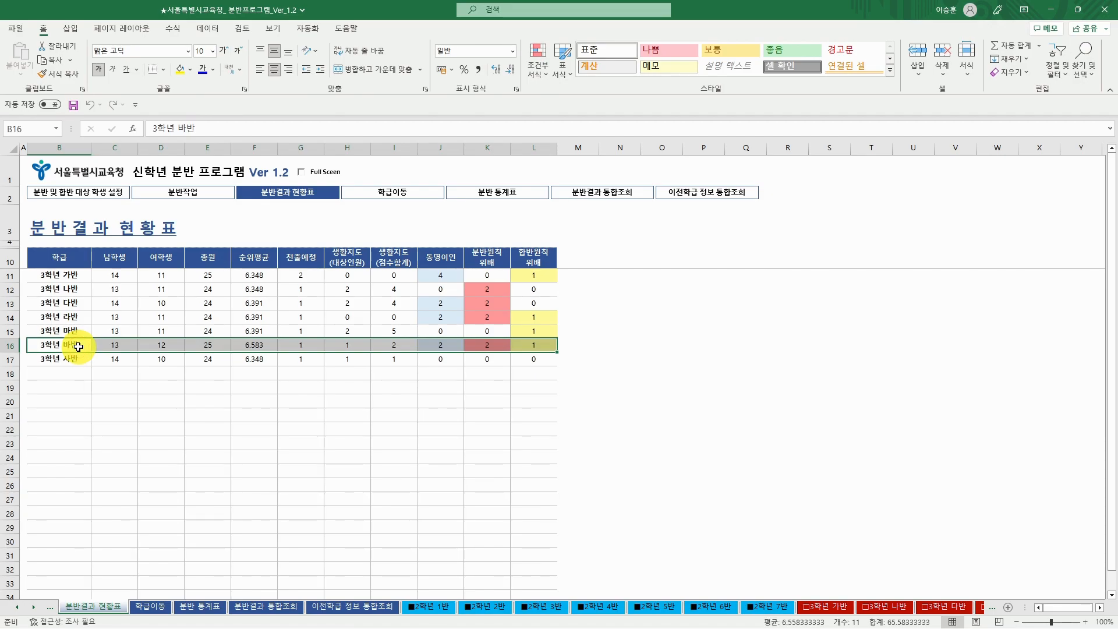
double_click(78, 347)
click(526, 356)
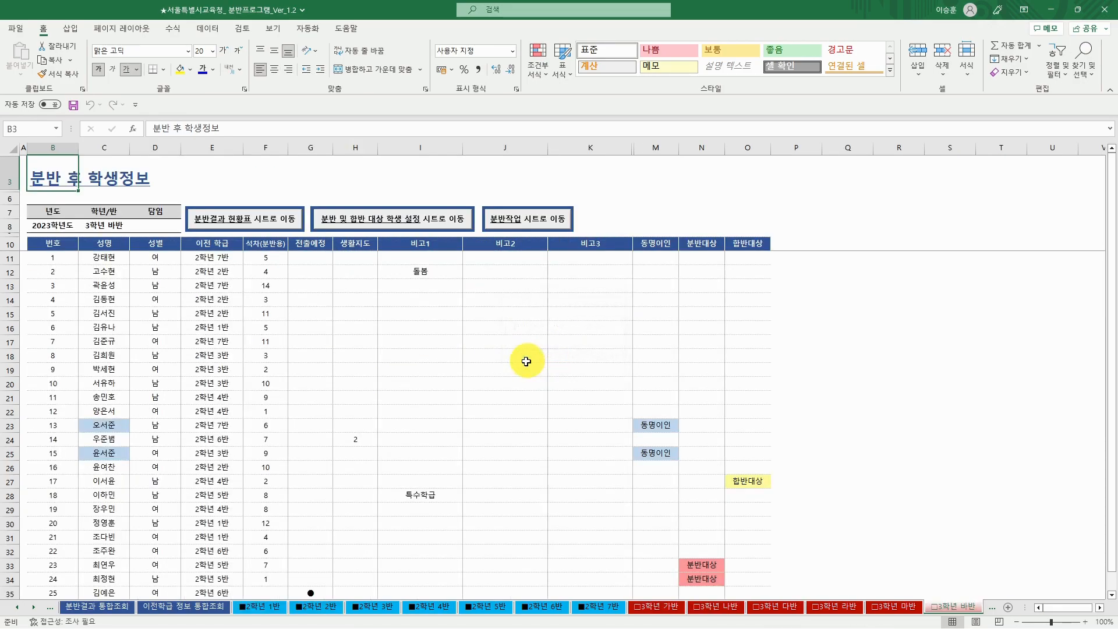
scroll(320, 475, down, 2)
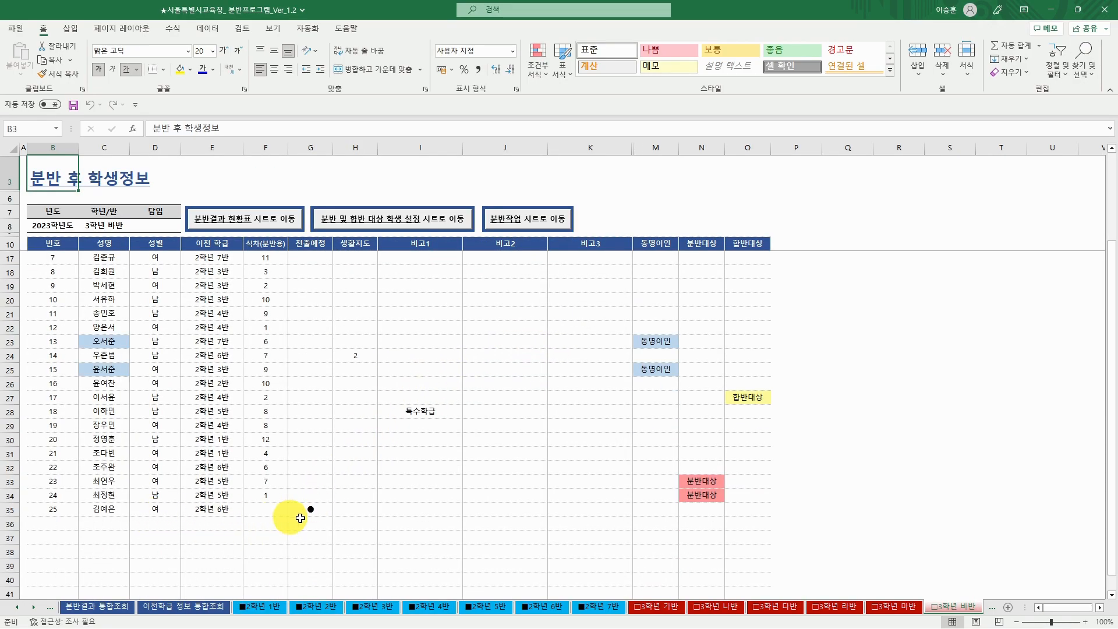
click(253, 218)
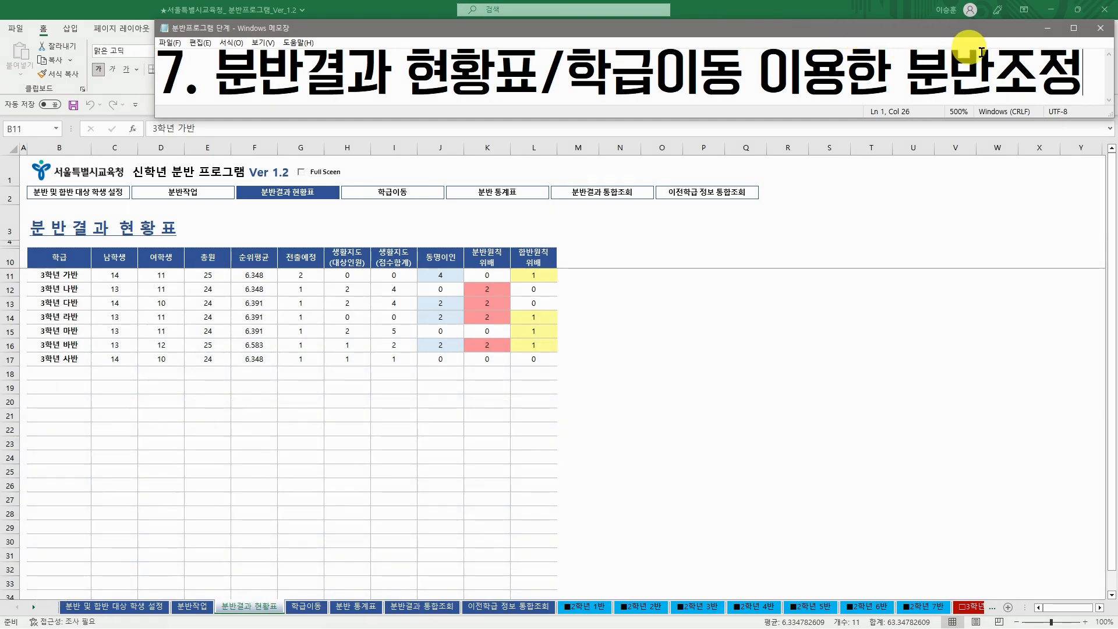
- Minimise the Notepad notes showing the '7. 분반결과 현황표/학급이동 이용한 분반조정' heading
click(1047, 29)
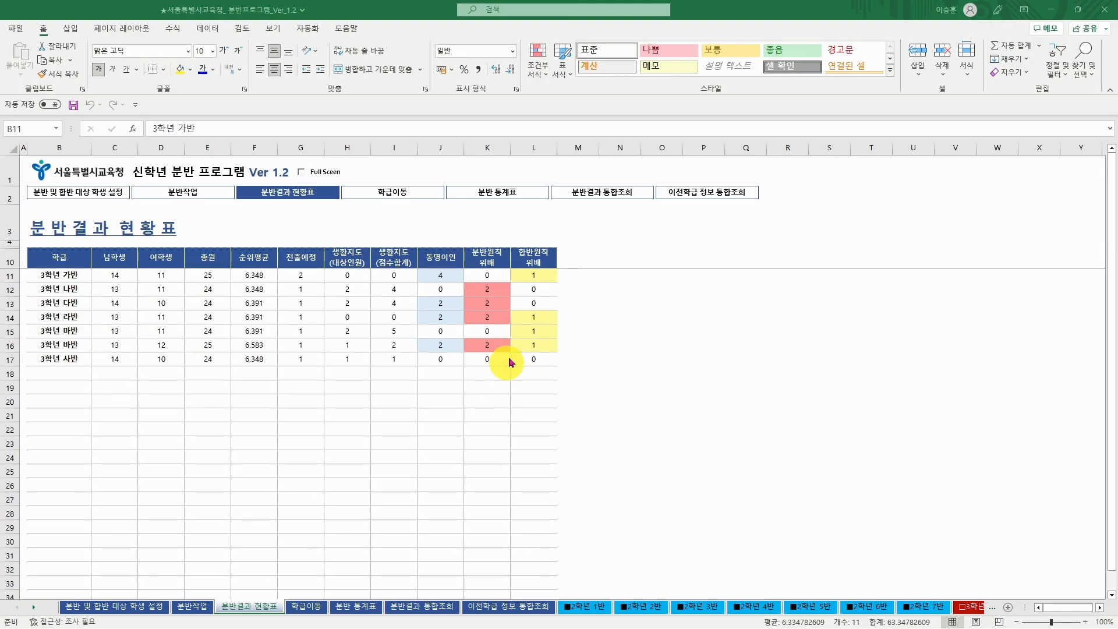
- Look over the 3학년 라반, 마반 and 바반 rows of the result status table
click(545, 292)
click(548, 317)
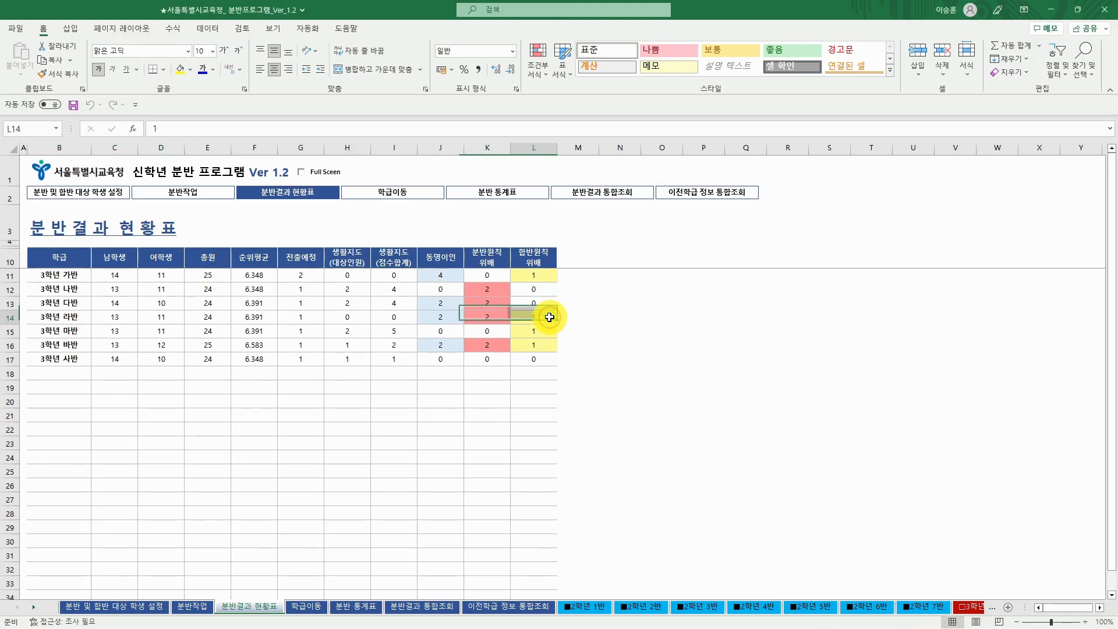
click(545, 331)
click(544, 348)
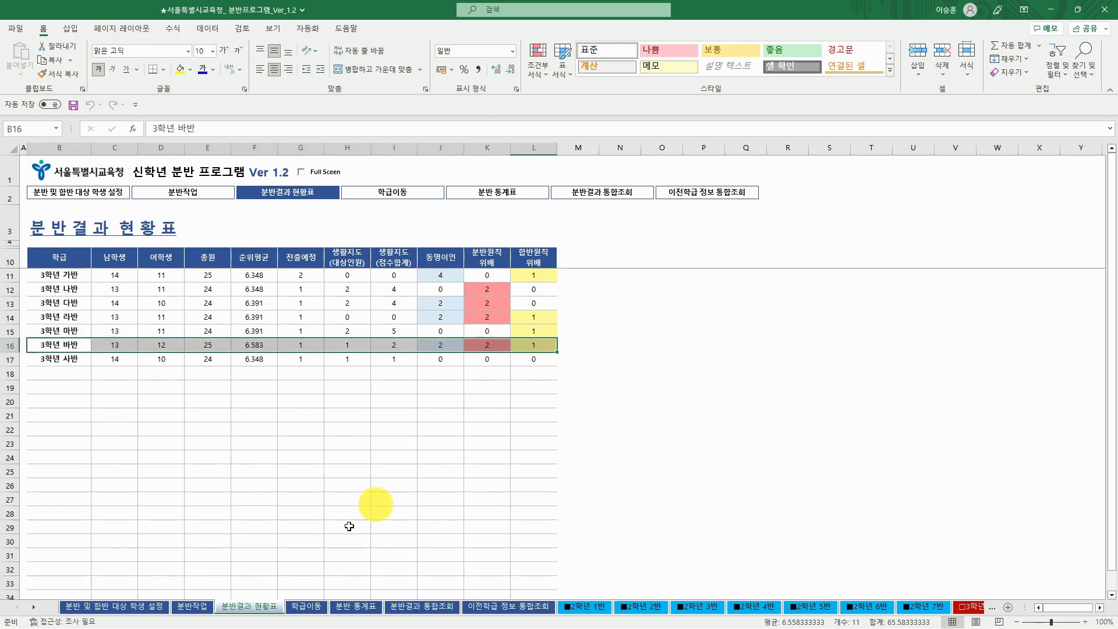
- On the 분반 및 합반 대상 학생 설정 sheet, check the merge pair's names and assigned classes in R11–U11
click(130, 609)
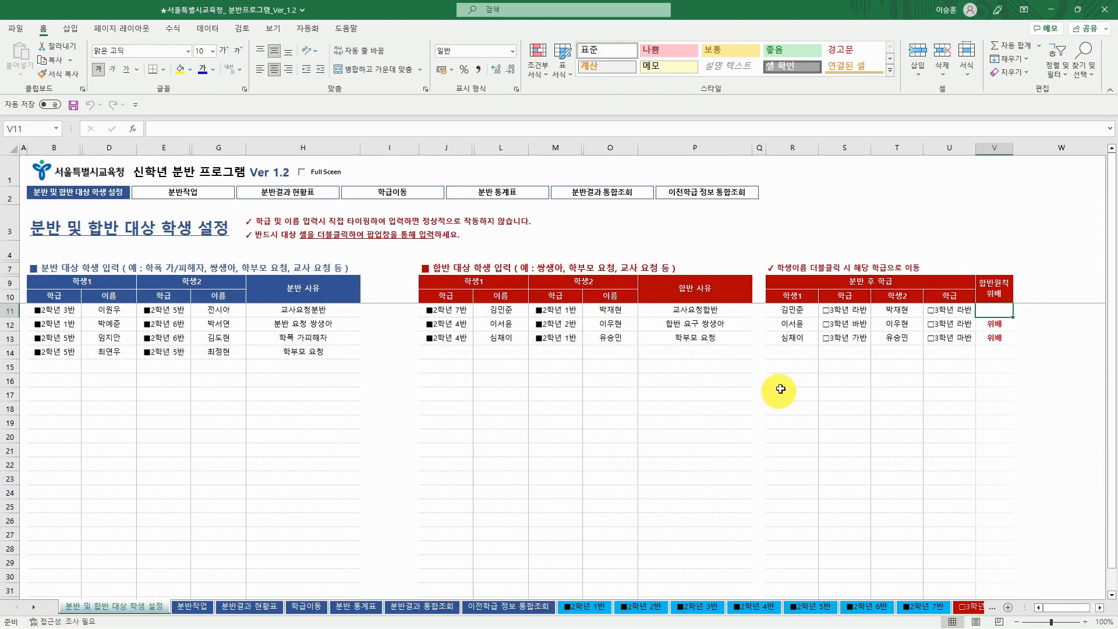
click(795, 313)
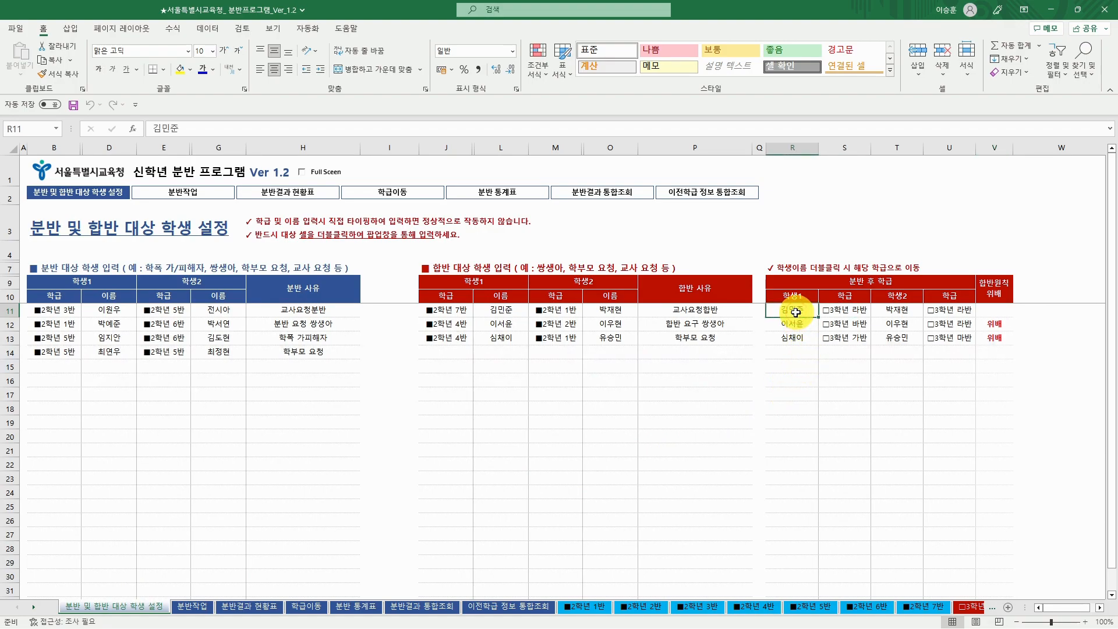
click(902, 315)
click(847, 316)
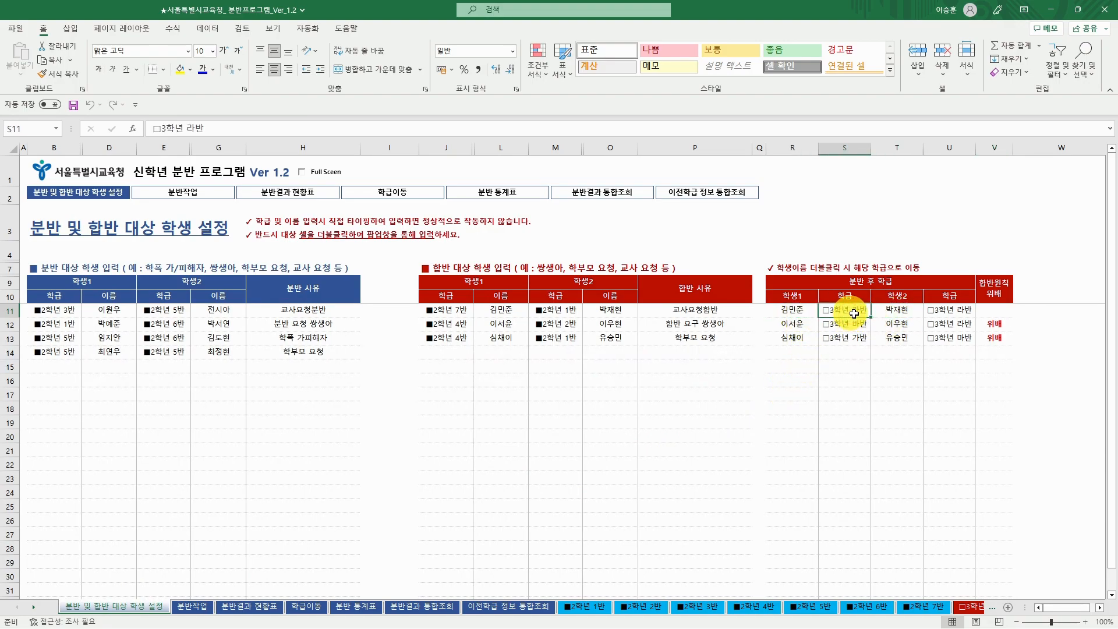
click(949, 312)
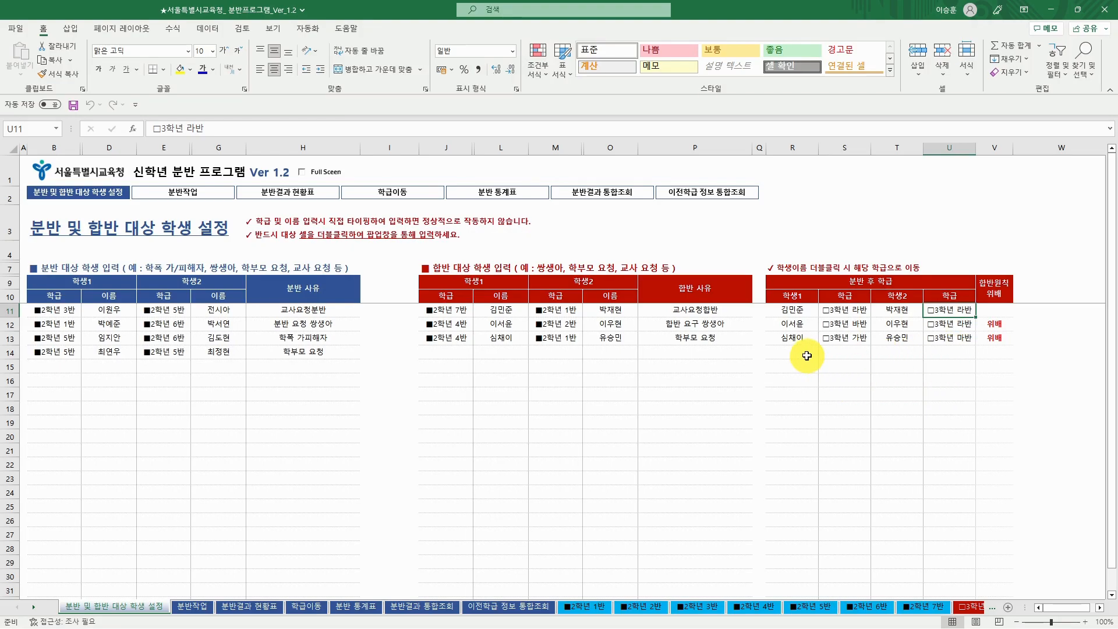
- Load the third 합반대상 student from 3학년 가반 into the 학급이동 sheet for moving
click(805, 337)
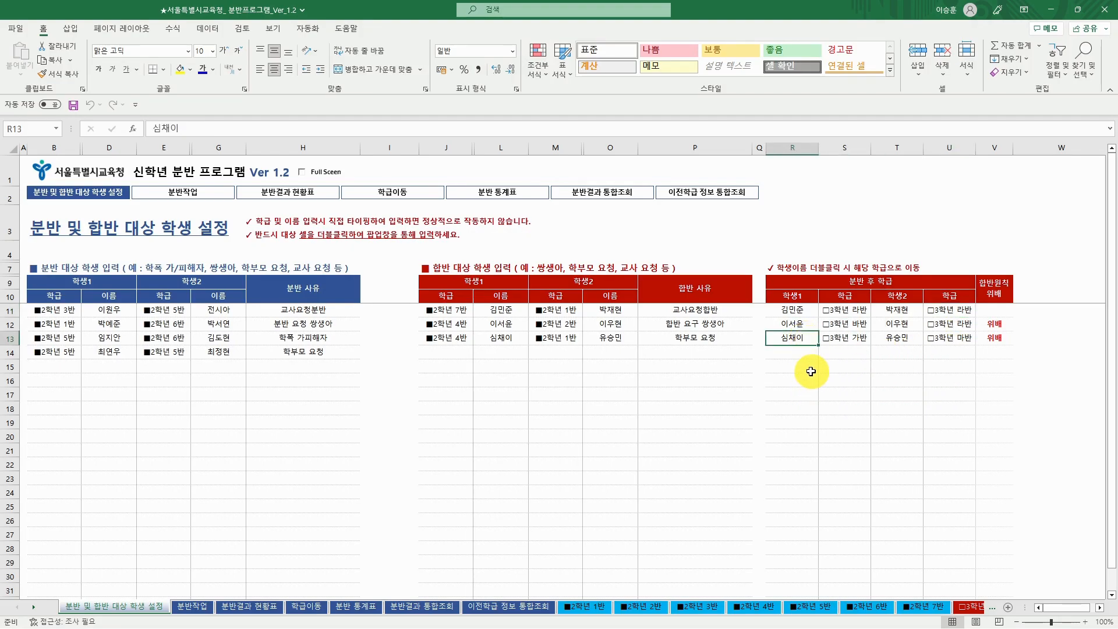
double_click(807, 338)
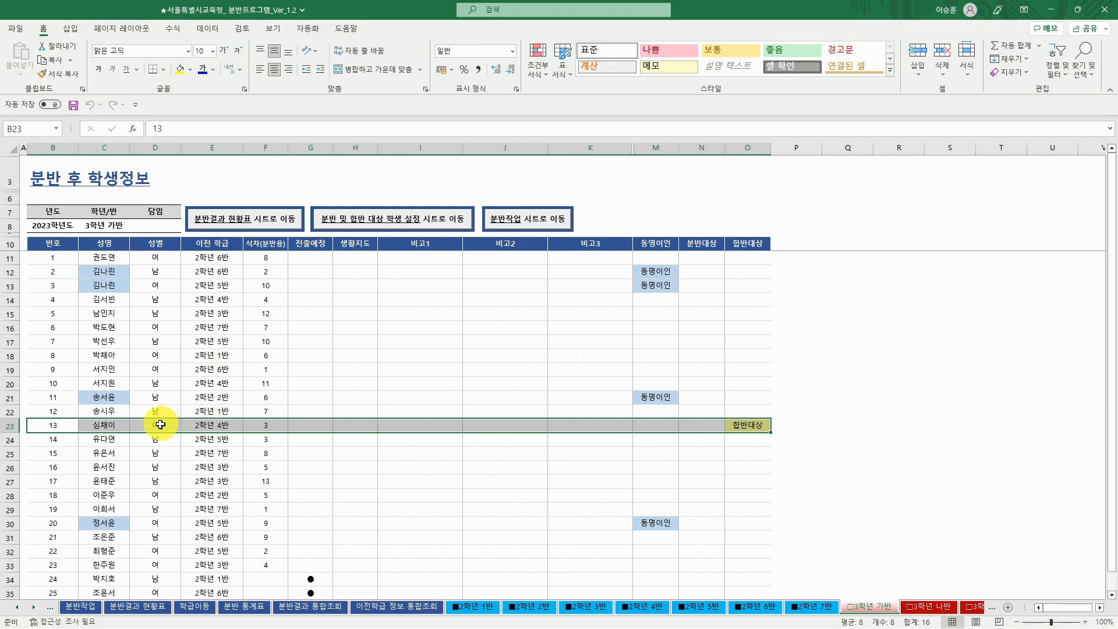
click(161, 424)
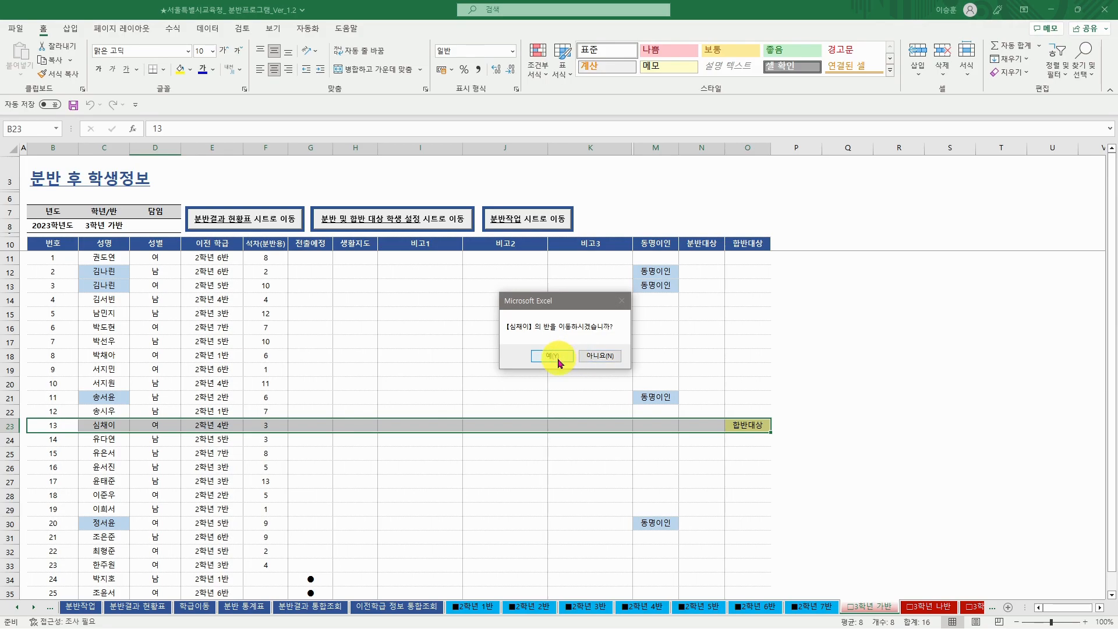
click(557, 359)
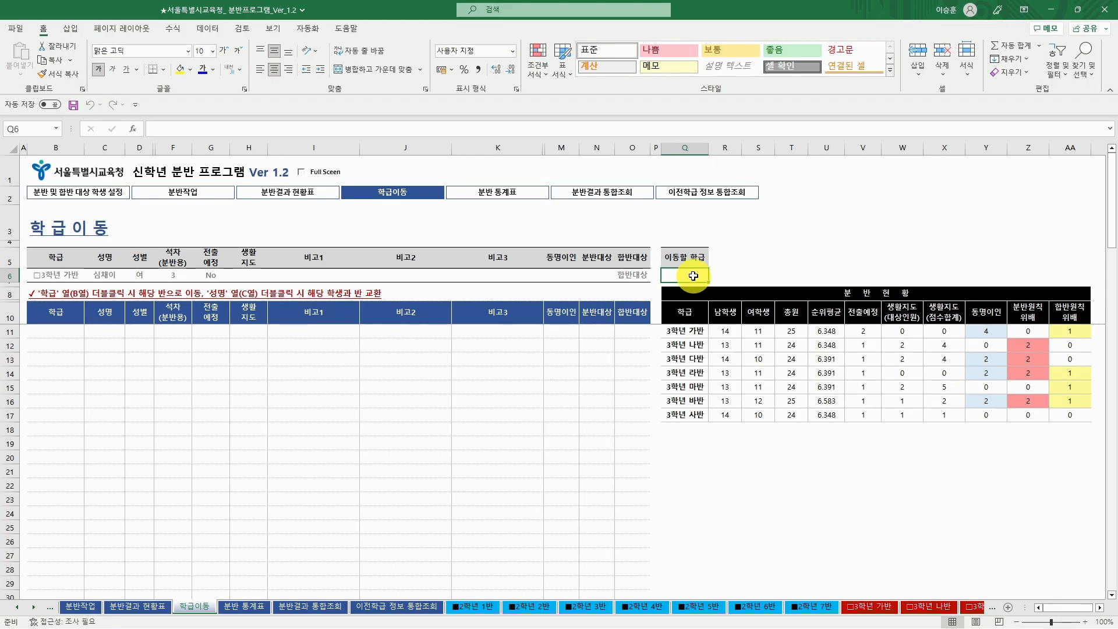
- Pick 3학년 바반 from the class picker as the initial destination class
double_click(693, 276)
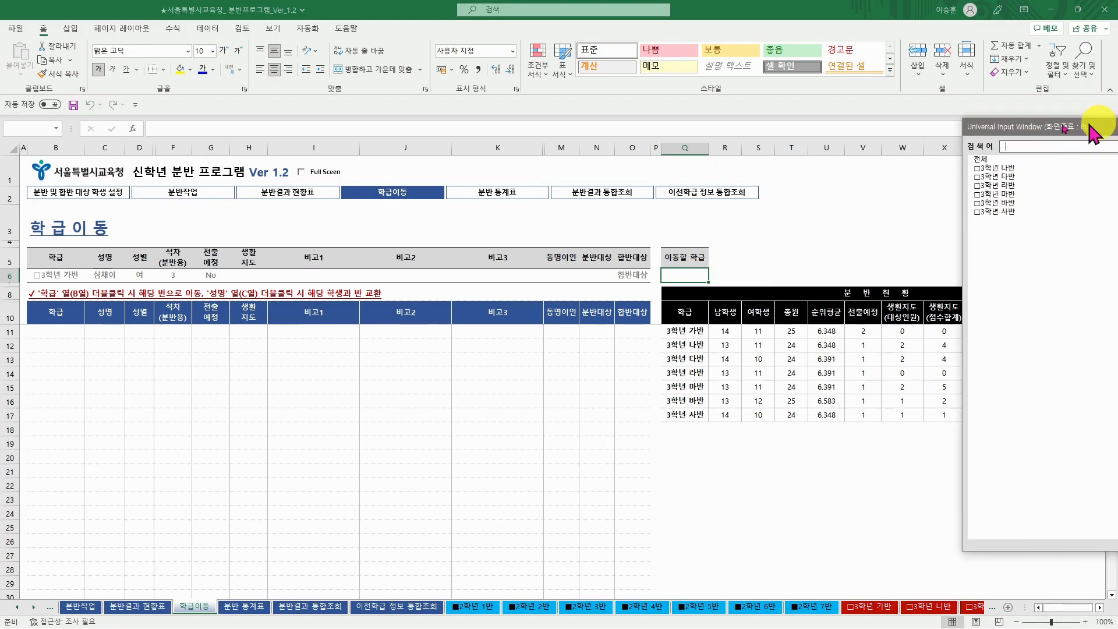
drag(1098, 125, 848, 155)
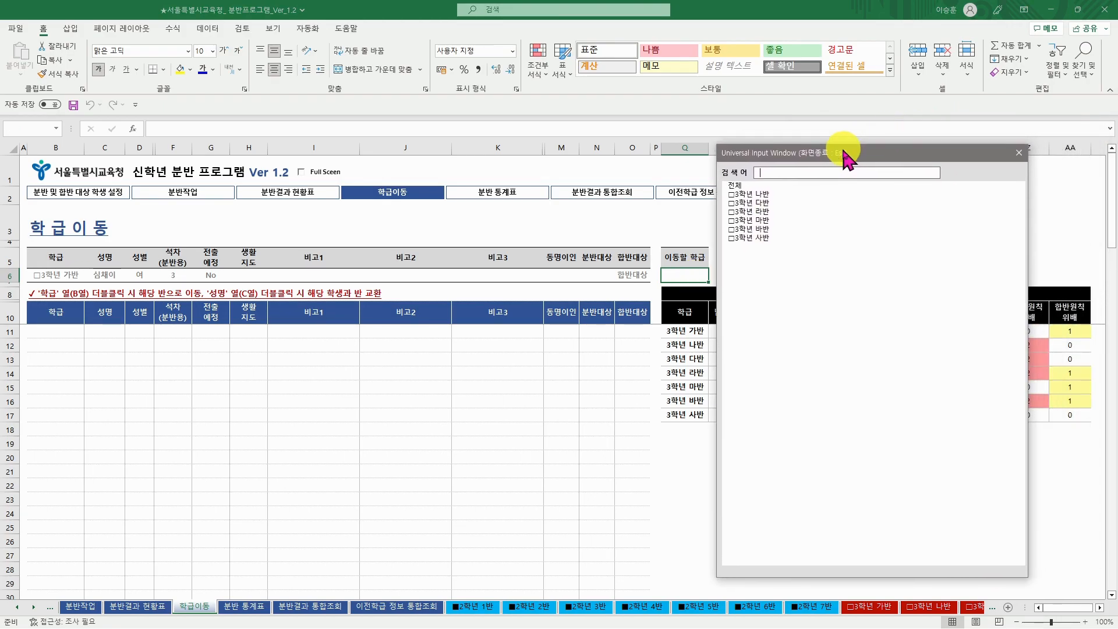
click(763, 230)
double_click(762, 230)
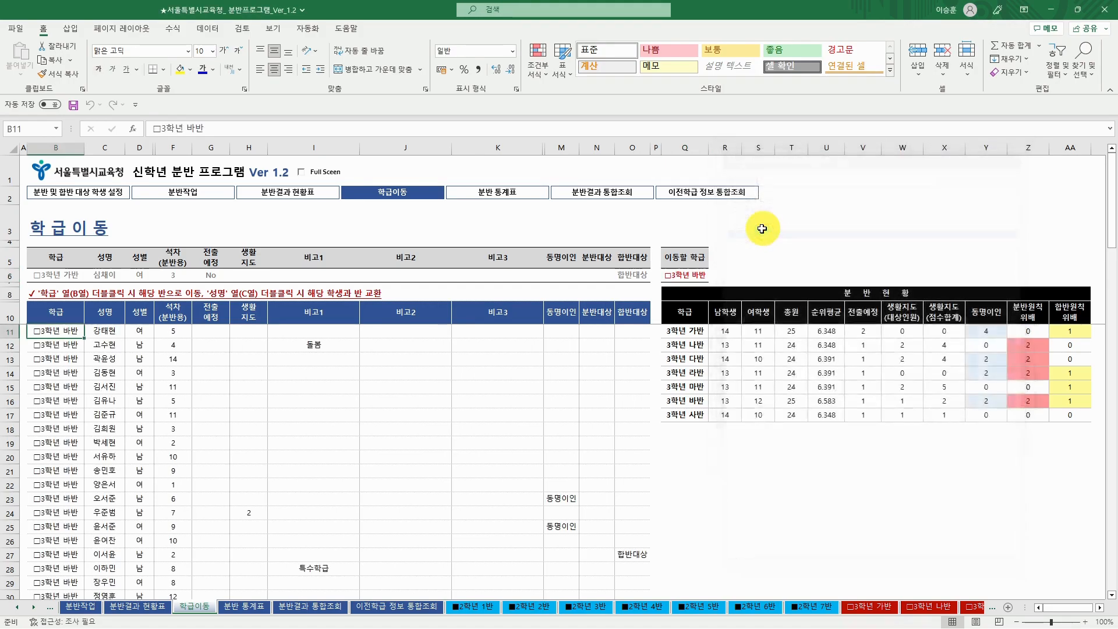
- Cycle the destination through 가반, 나반 and 라반 to 3학년 마반, checking its 합반대상 student
click(691, 331)
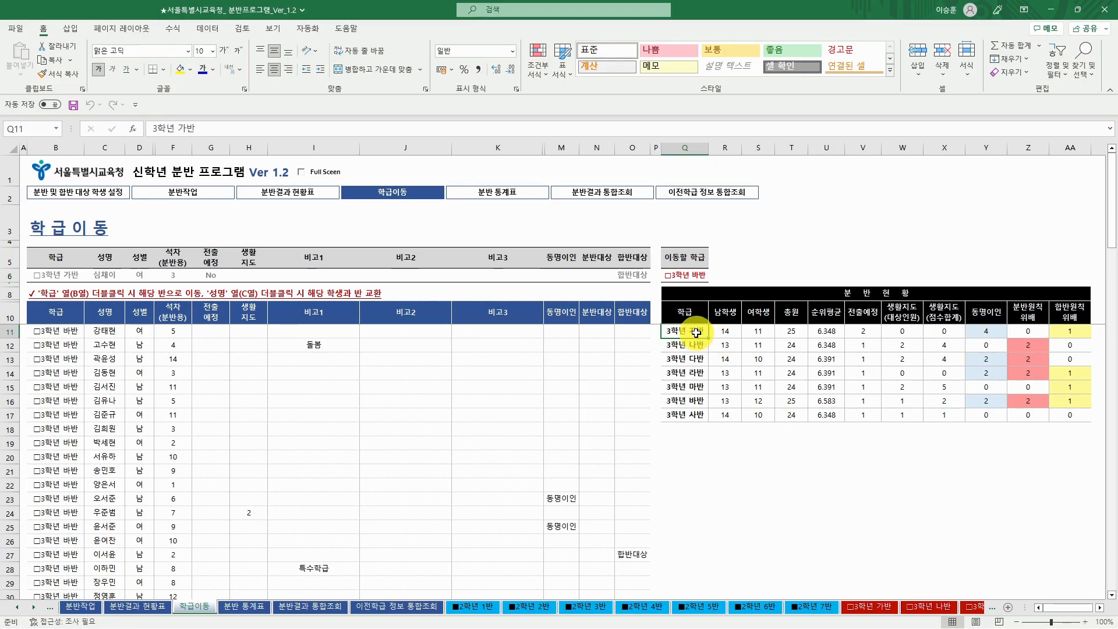
double_click(696, 332)
click(697, 345)
double_click(696, 345)
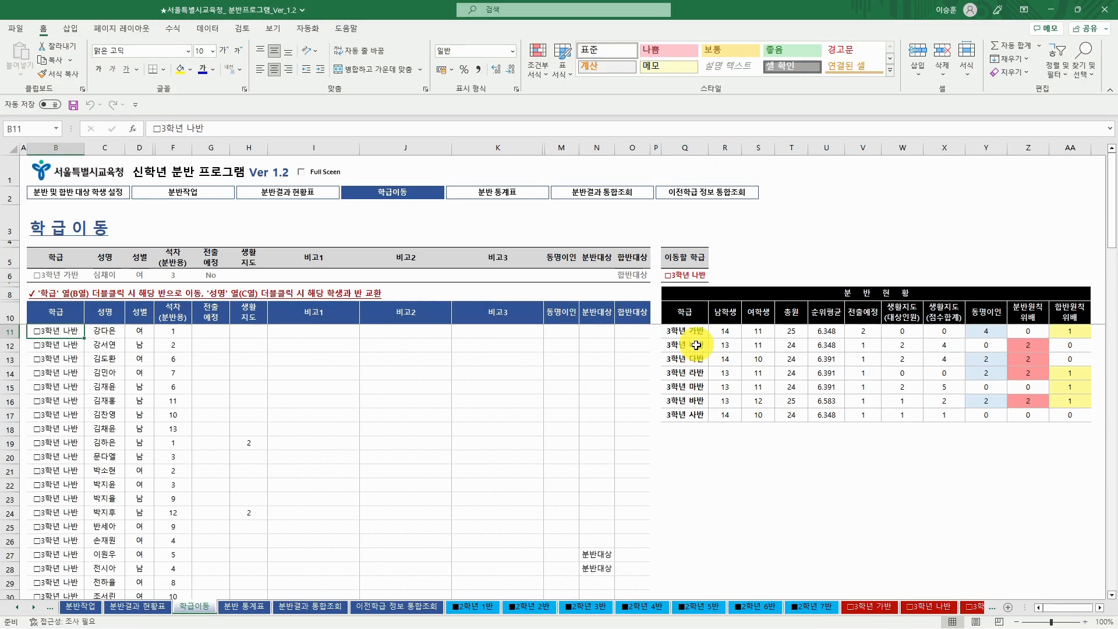
double_click(699, 374)
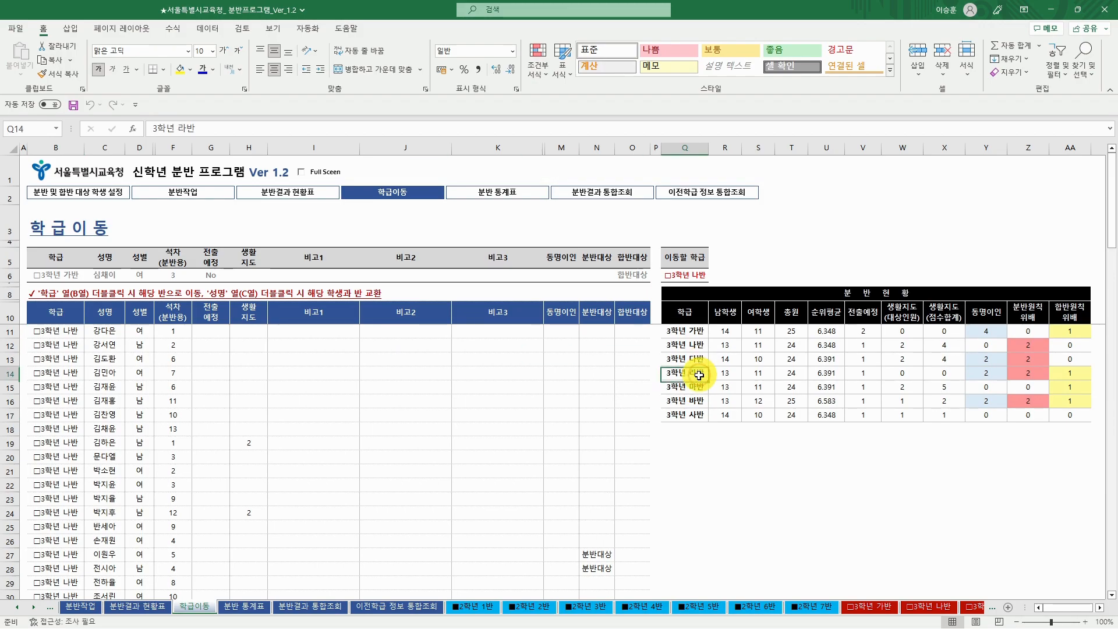
double_click(680, 387)
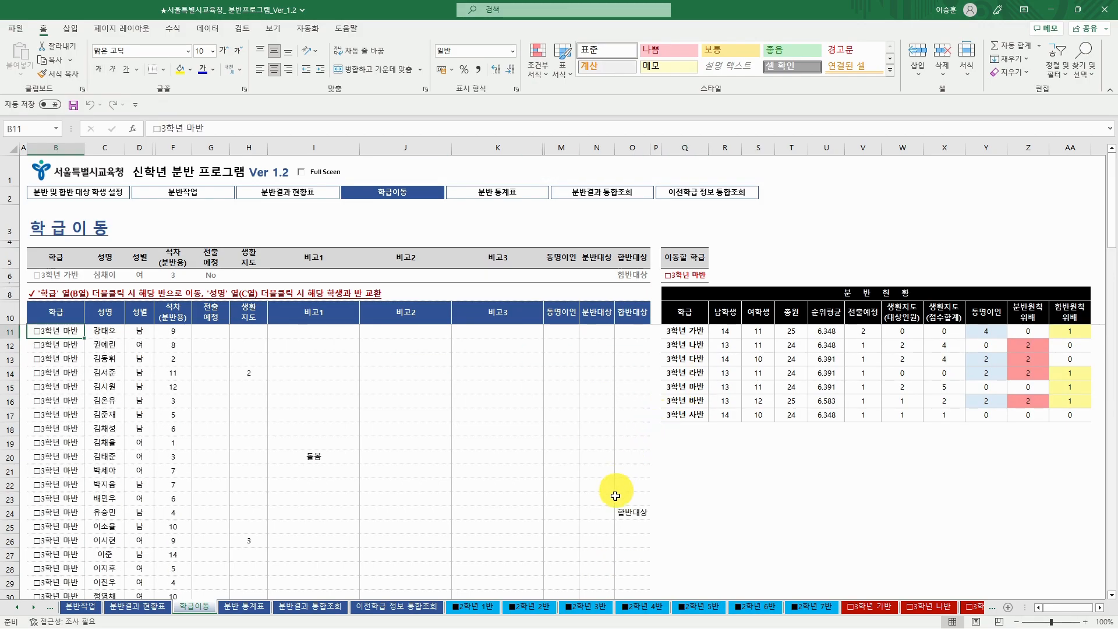
click(637, 513)
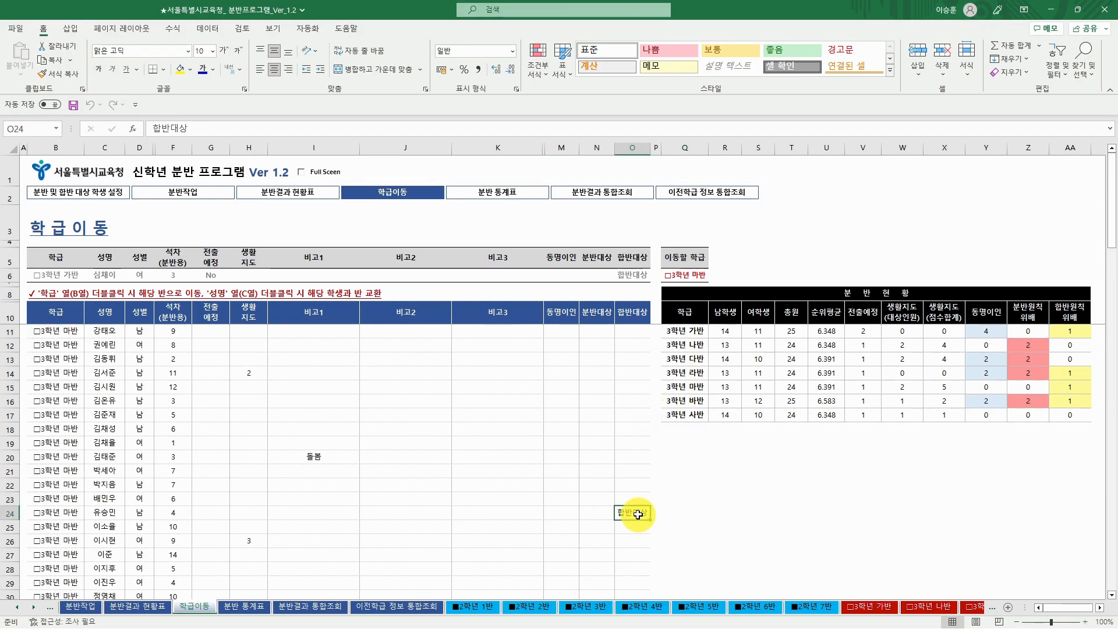
click(109, 512)
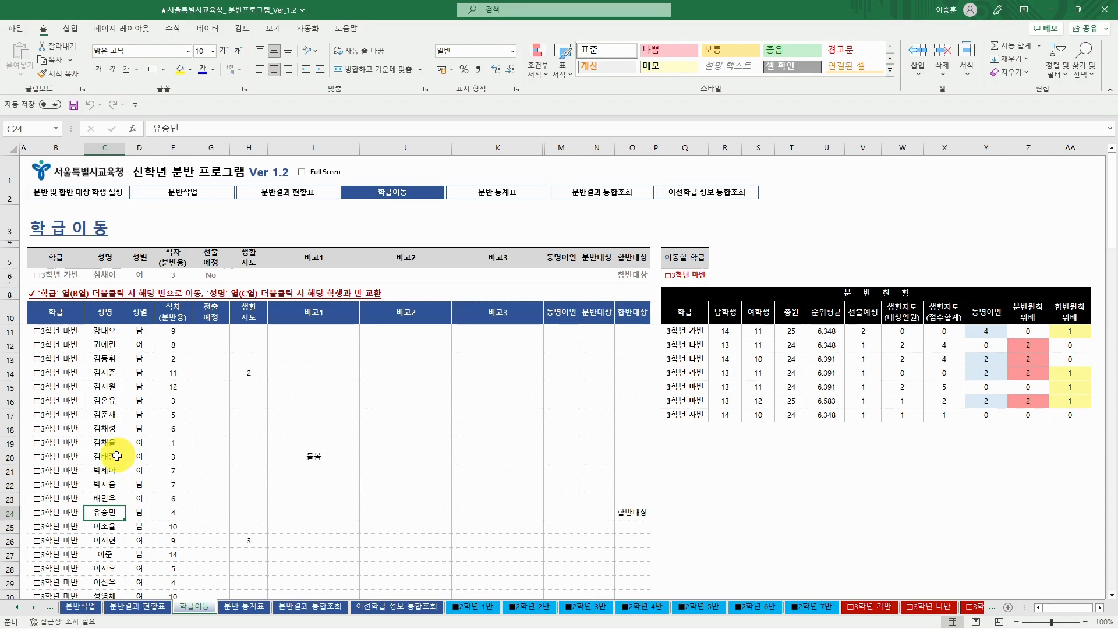
- Swap the moving 가반 student with the 3학년 마반 student in C20 and acknowledge completion
click(111, 456)
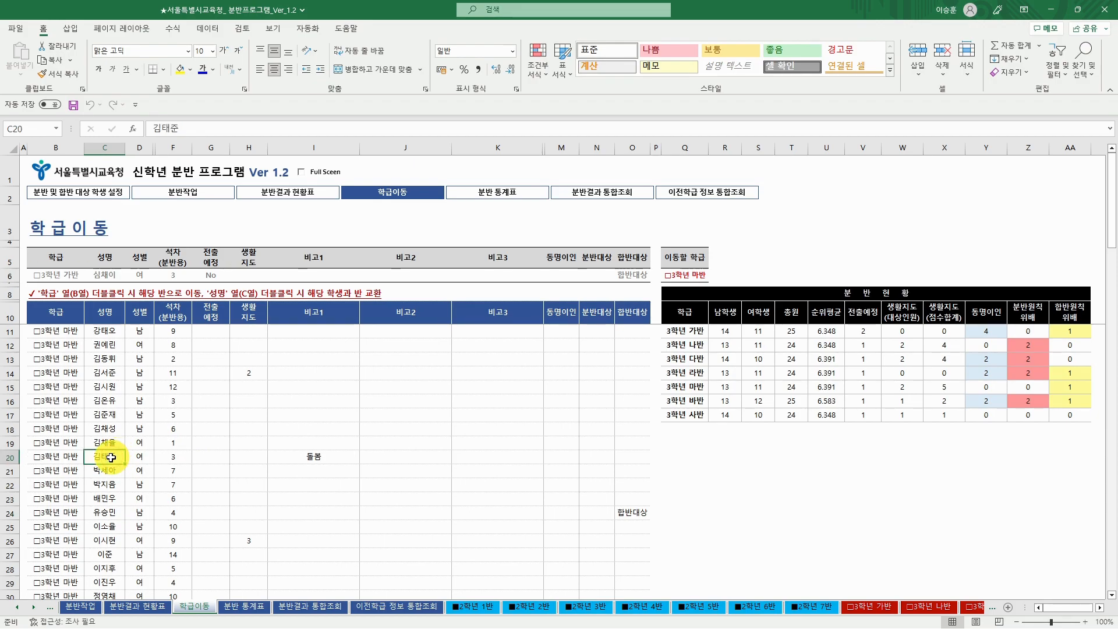
double_click(111, 456)
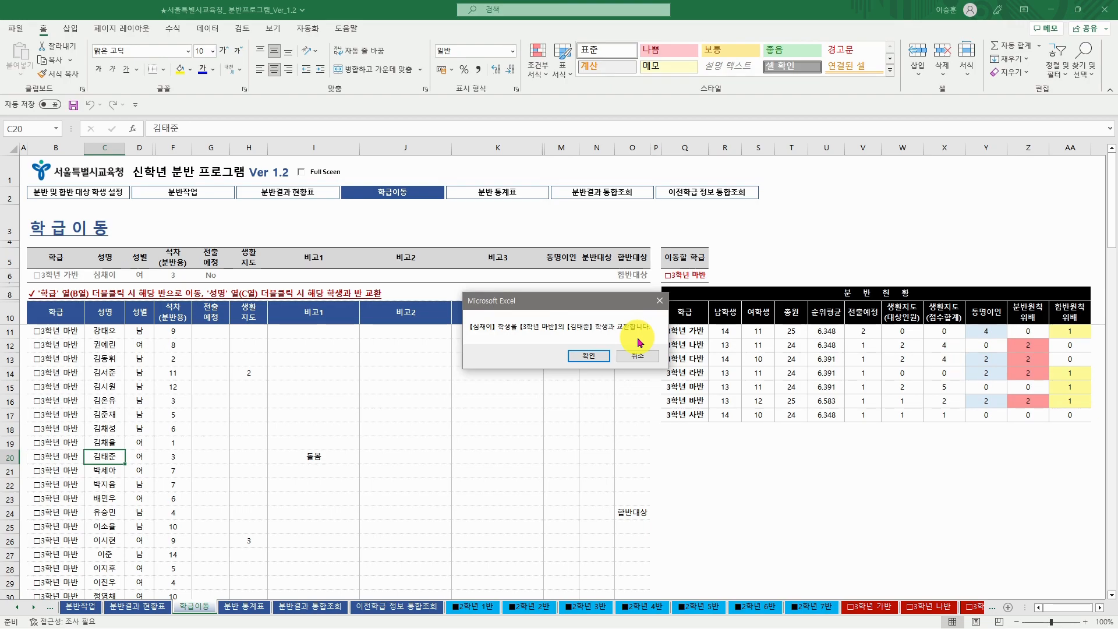
click(601, 357)
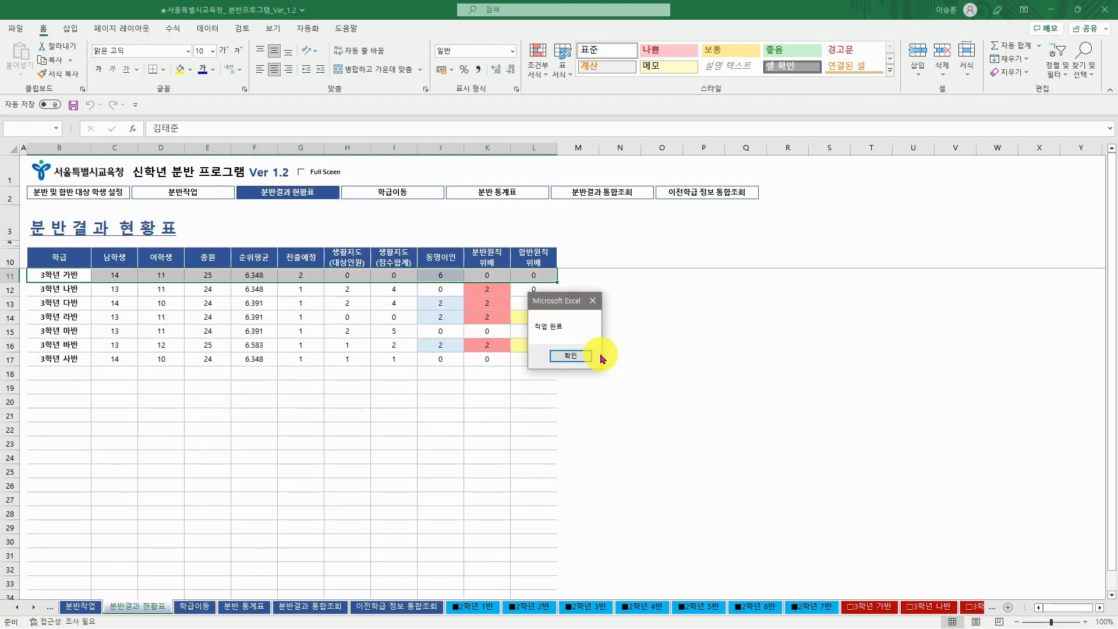
click(583, 356)
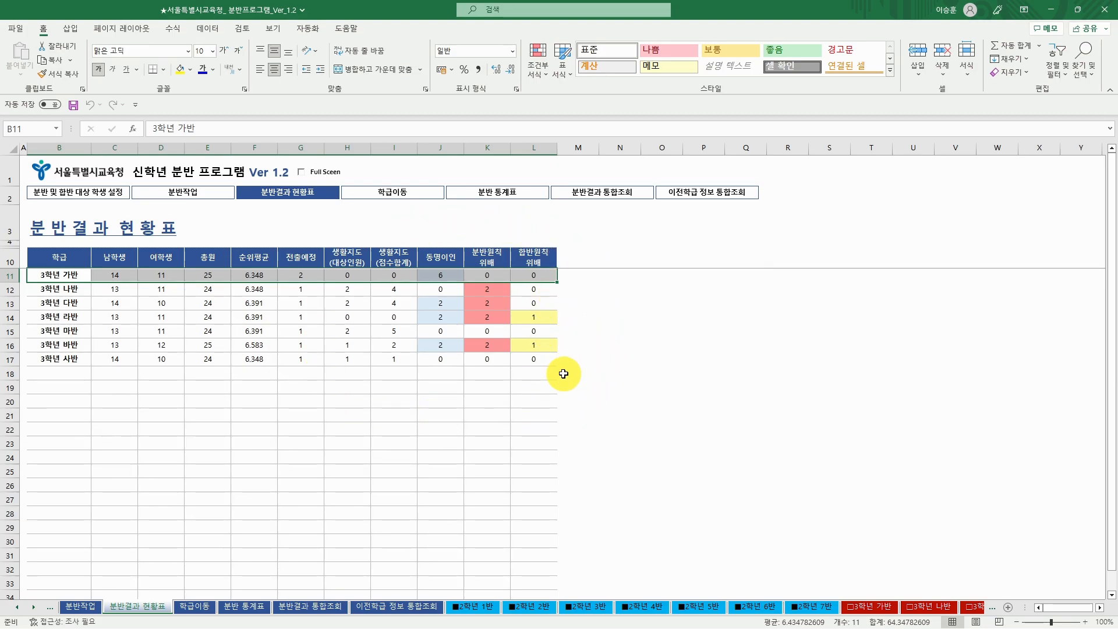
- Open the 분반 및 합반 대상 학생 설정 sheet to see the third pair both in 3학년 마반
click(18, 607)
click(76, 607)
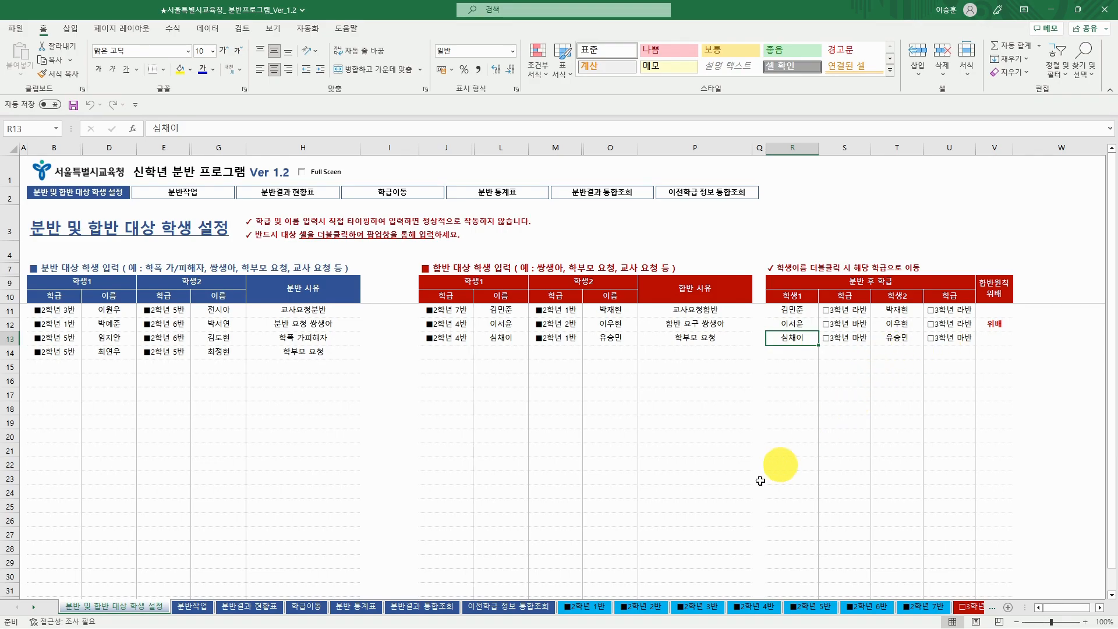
- Run the 조회 lookup on 분반결과 통합조회 and scroll through all 3학년 class rosters
click(434, 609)
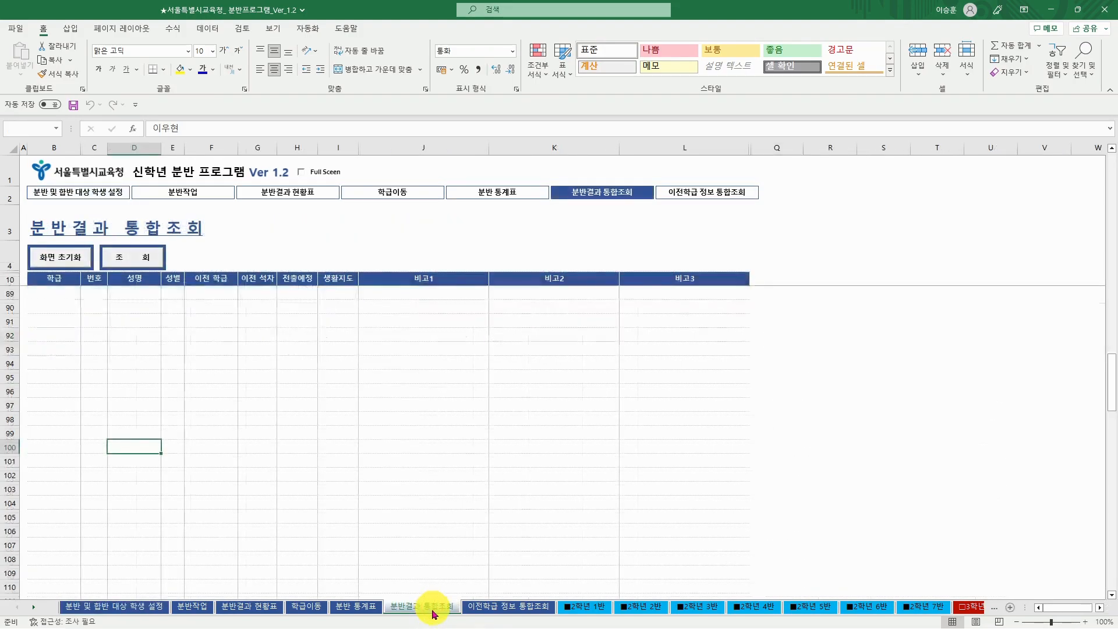
click(148, 256)
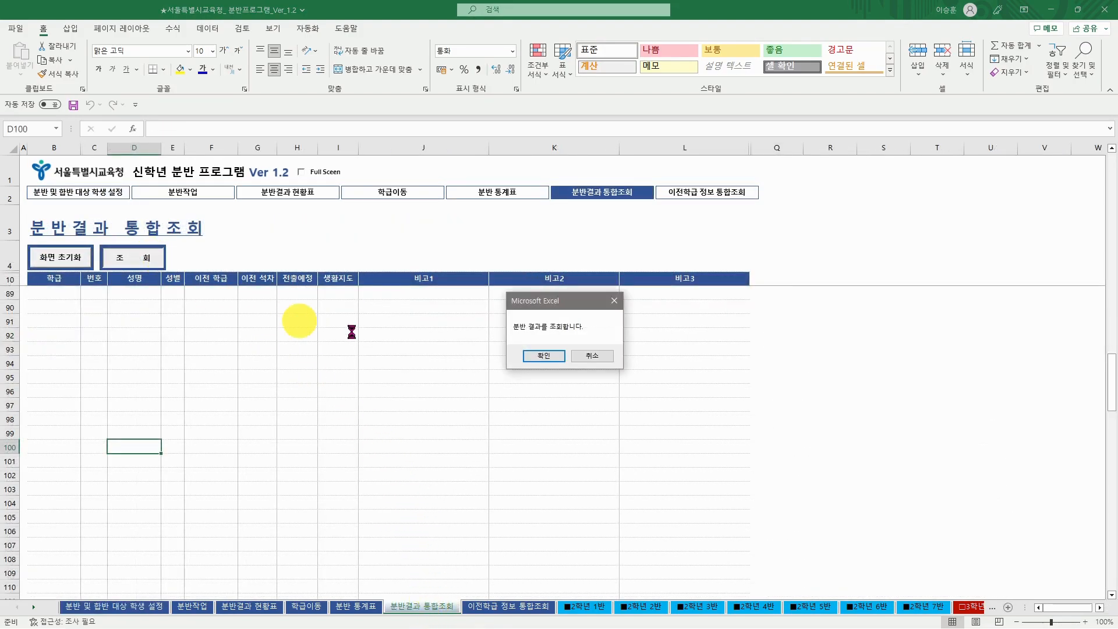
click(536, 356)
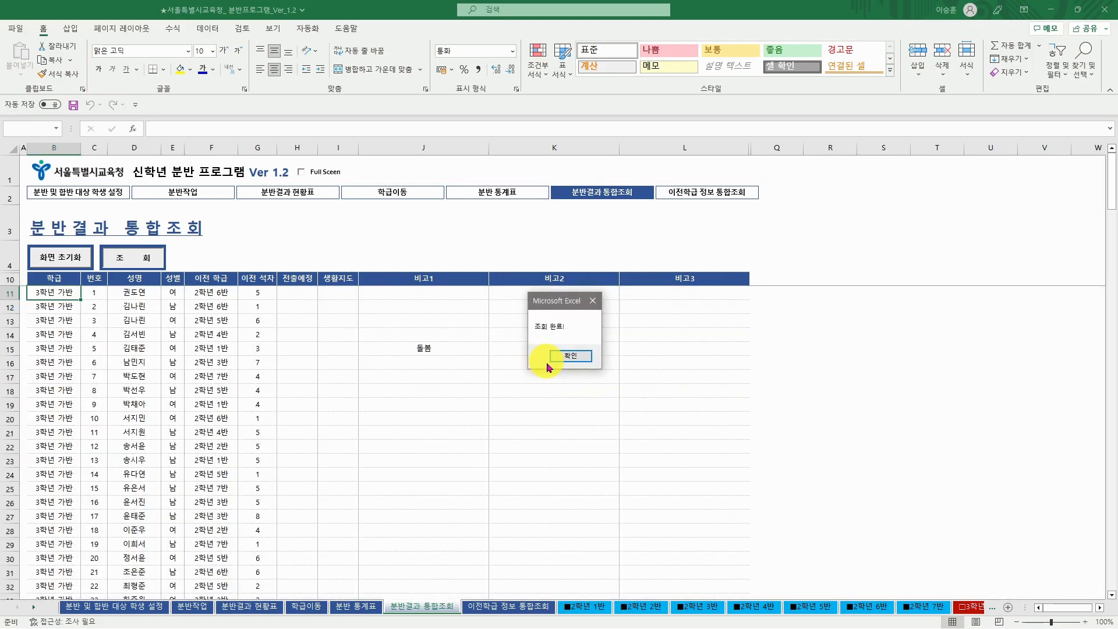
click(567, 356)
scroll(302, 405, down, 11)
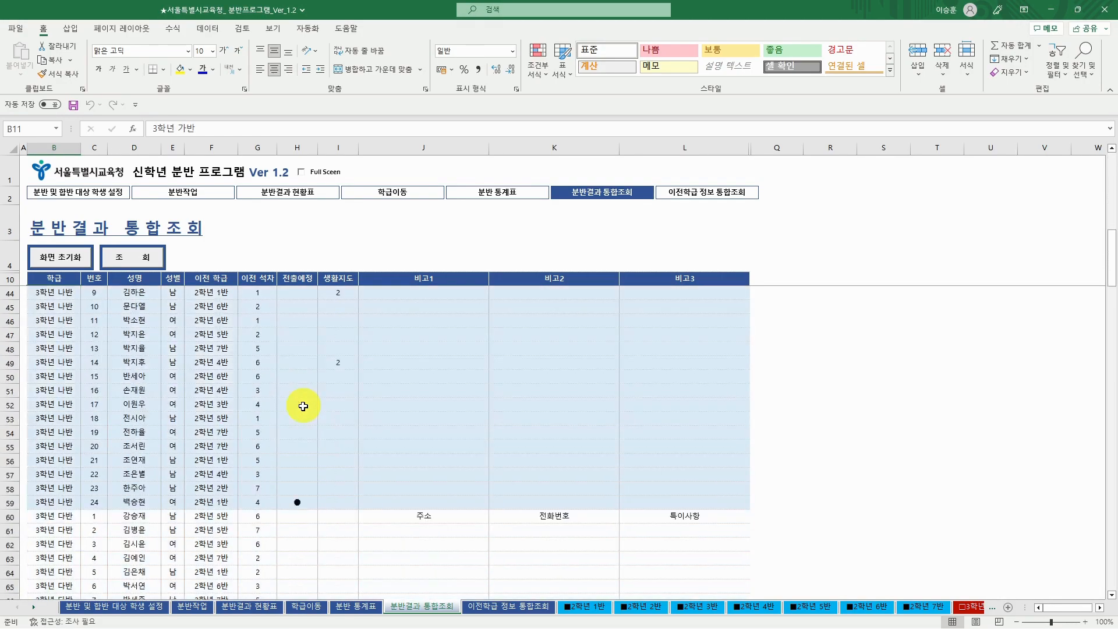
scroll(303, 406, down, 20)
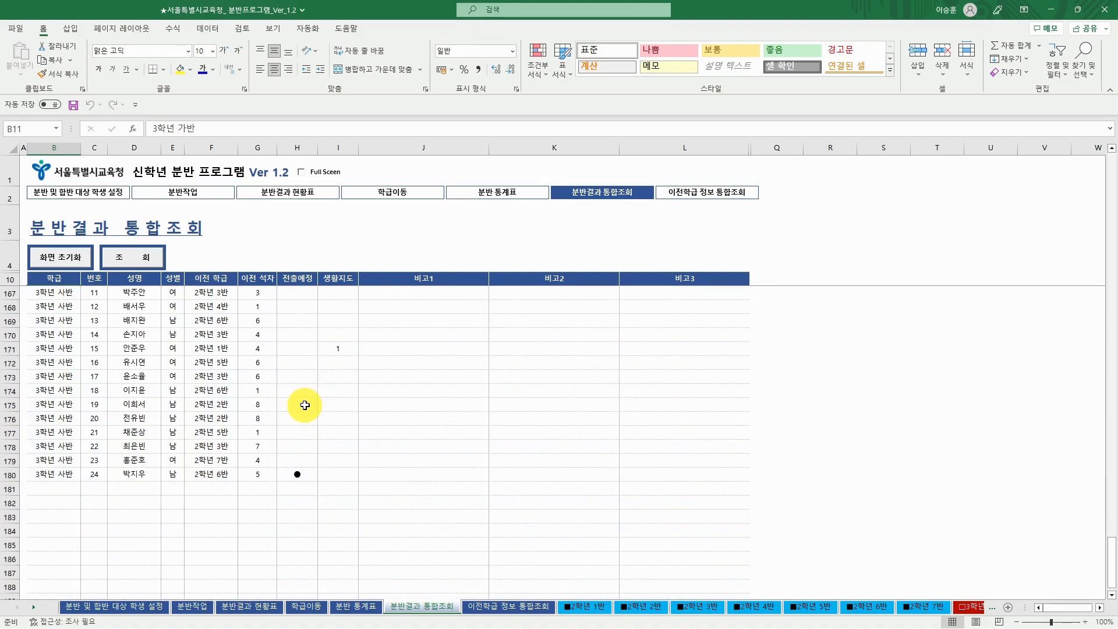
scroll(305, 405, up, 20)
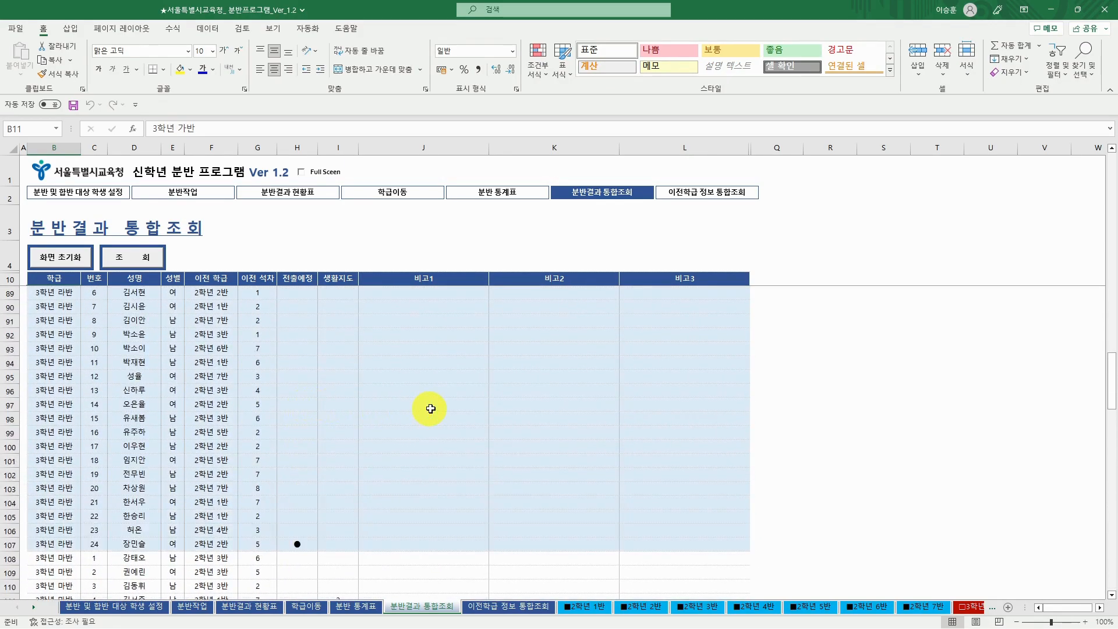
click(430, 409)
- Find the moved student by name in the lookup results, then return to 분반결과 현황표
key(ctrl+f)
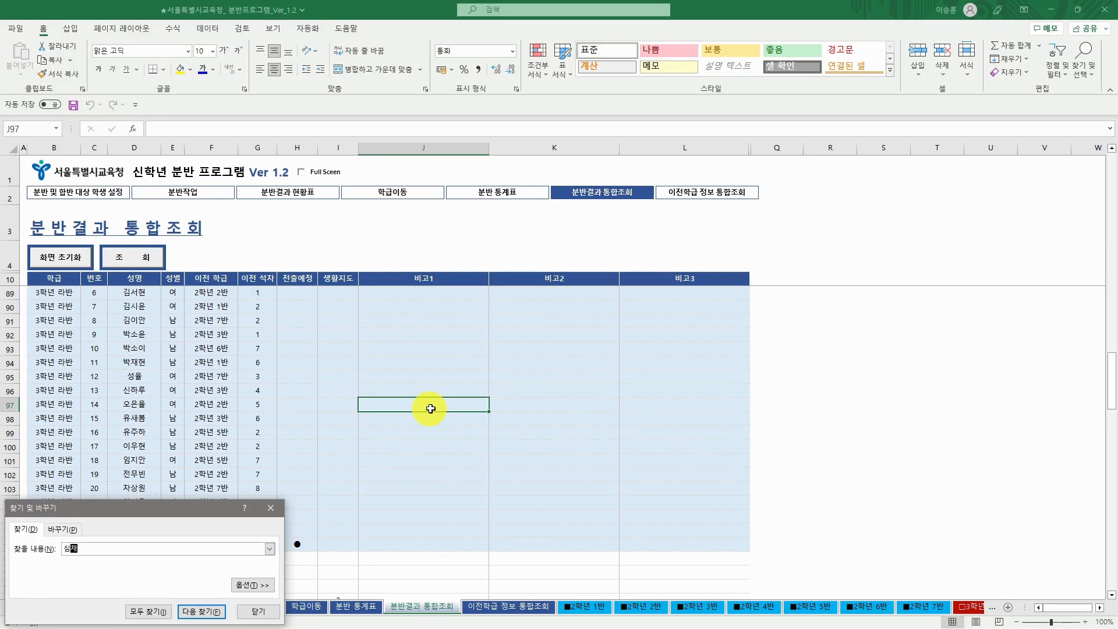
key(Return)
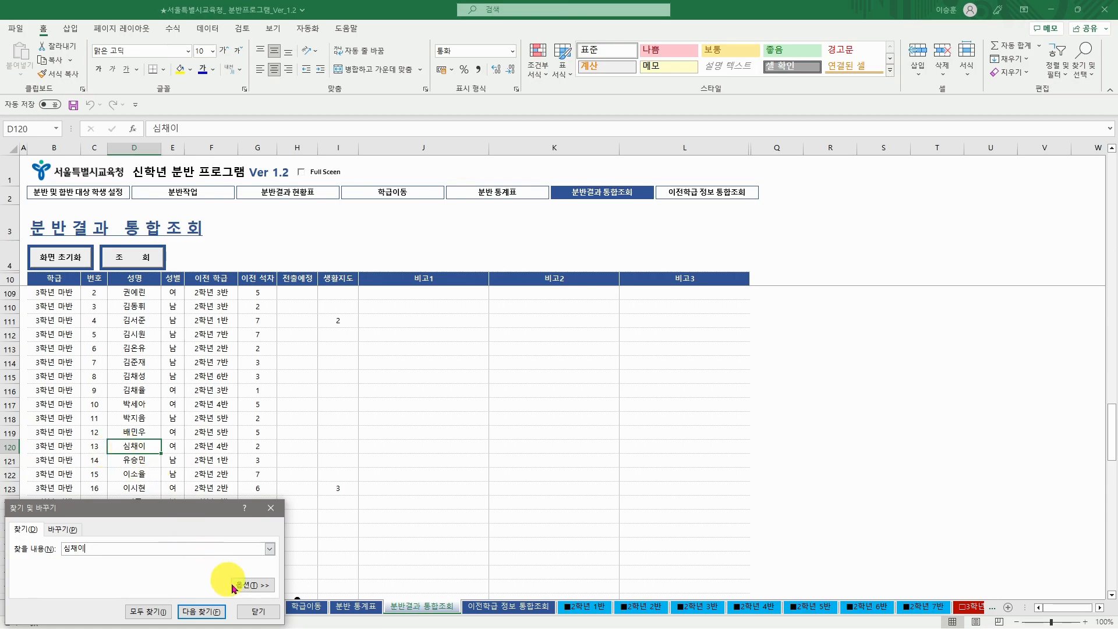
click(260, 611)
click(232, 606)
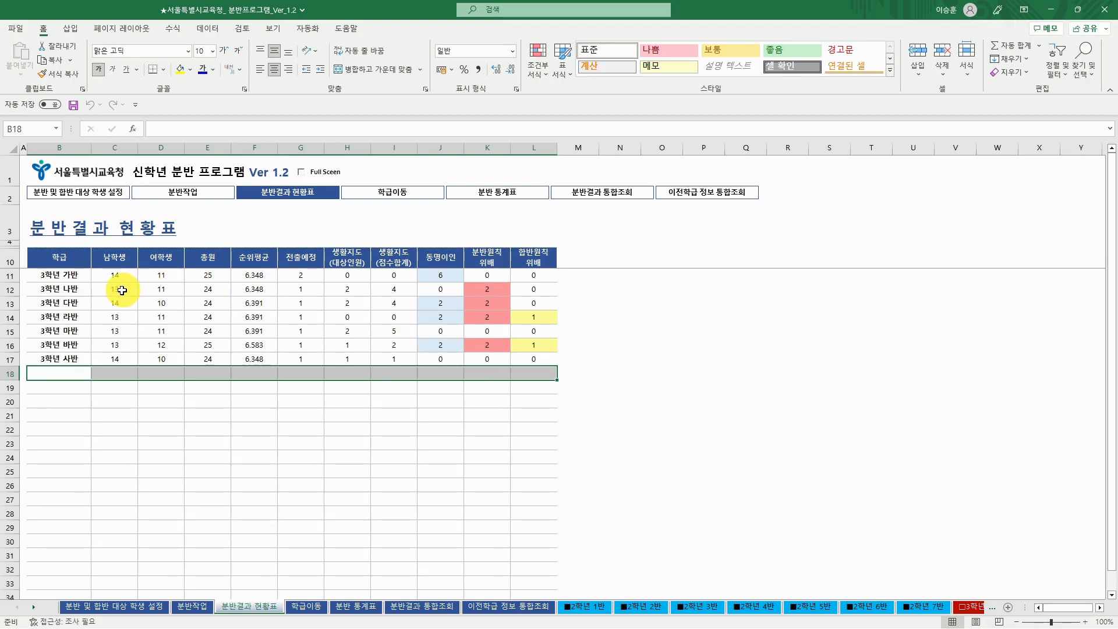
- Open the 3학년 나반 class sheet from the summary table
click(161, 290)
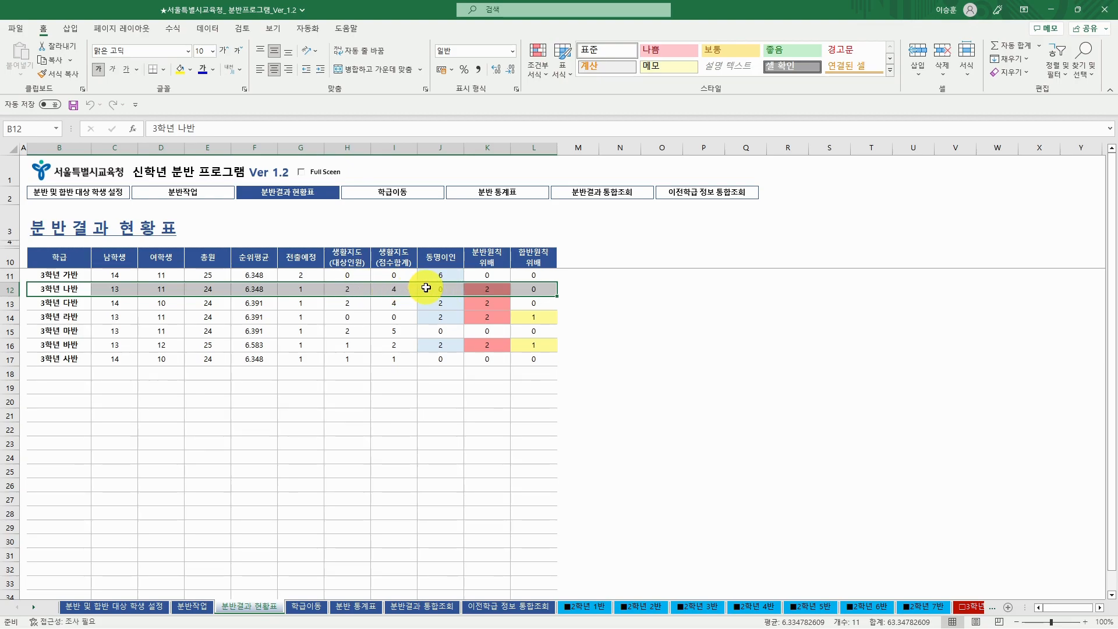
double_click(445, 287)
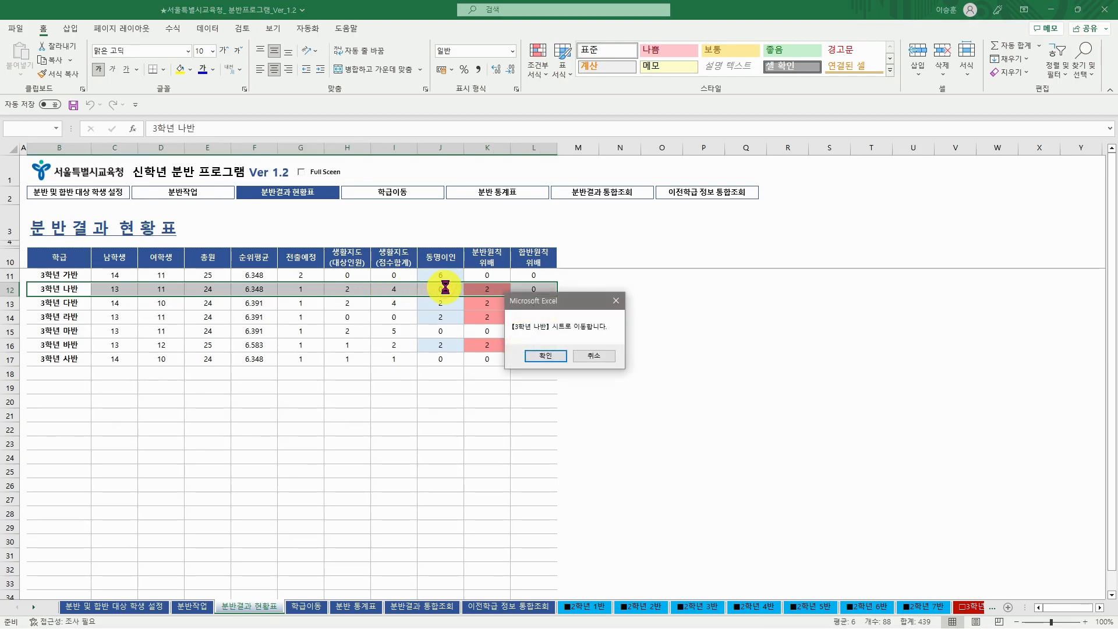
click(552, 355)
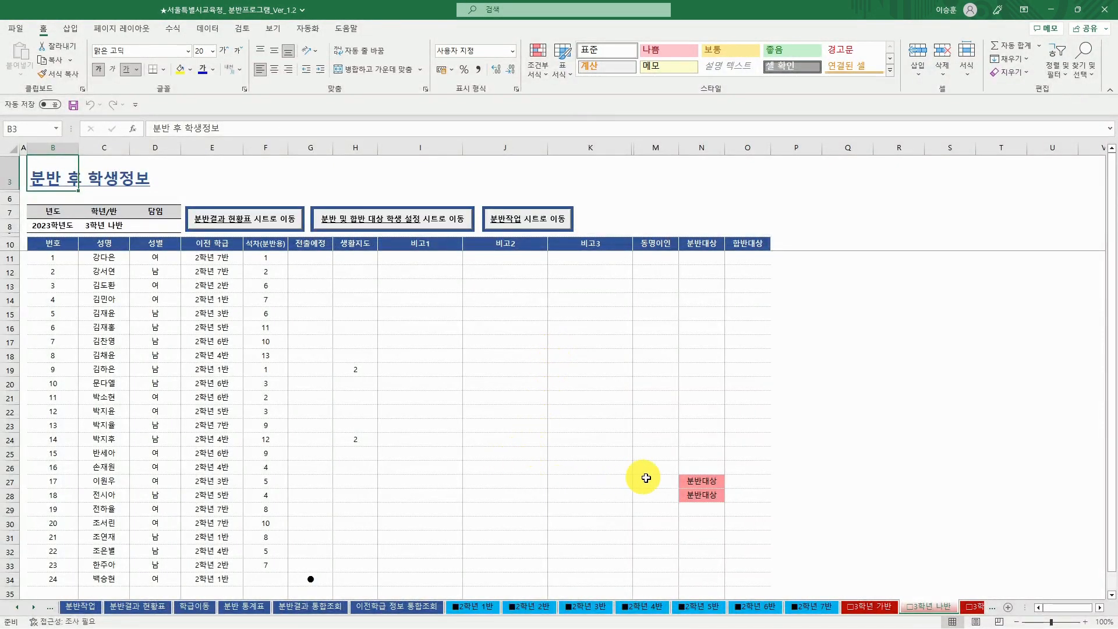
- Compare 분반대상 students 17 and 18, then load student 17 into 학급이동
click(690, 483)
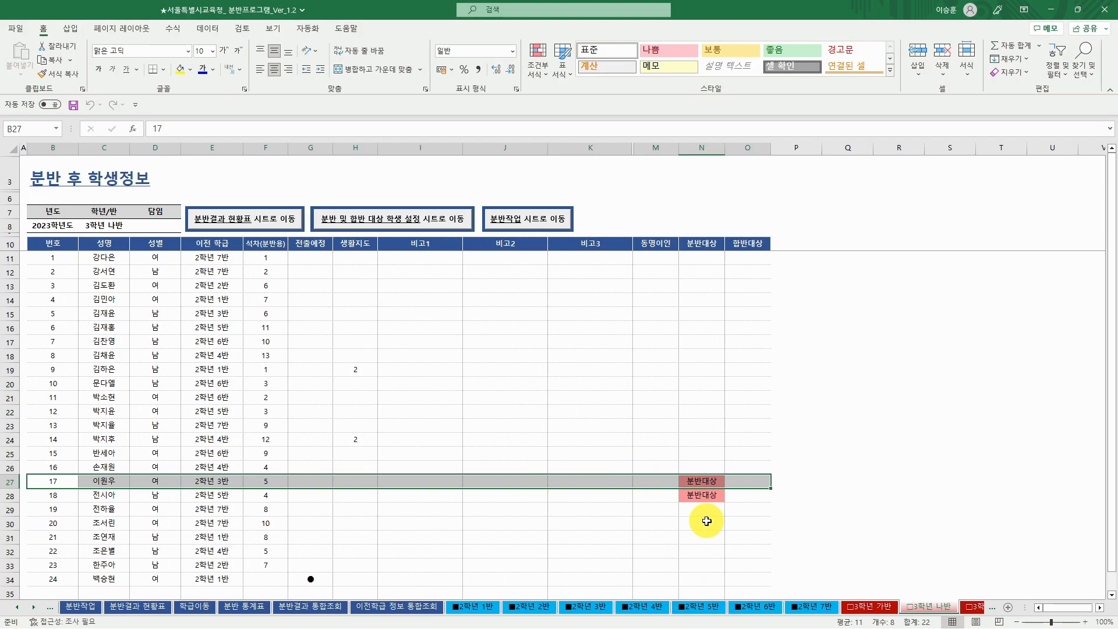
click(712, 496)
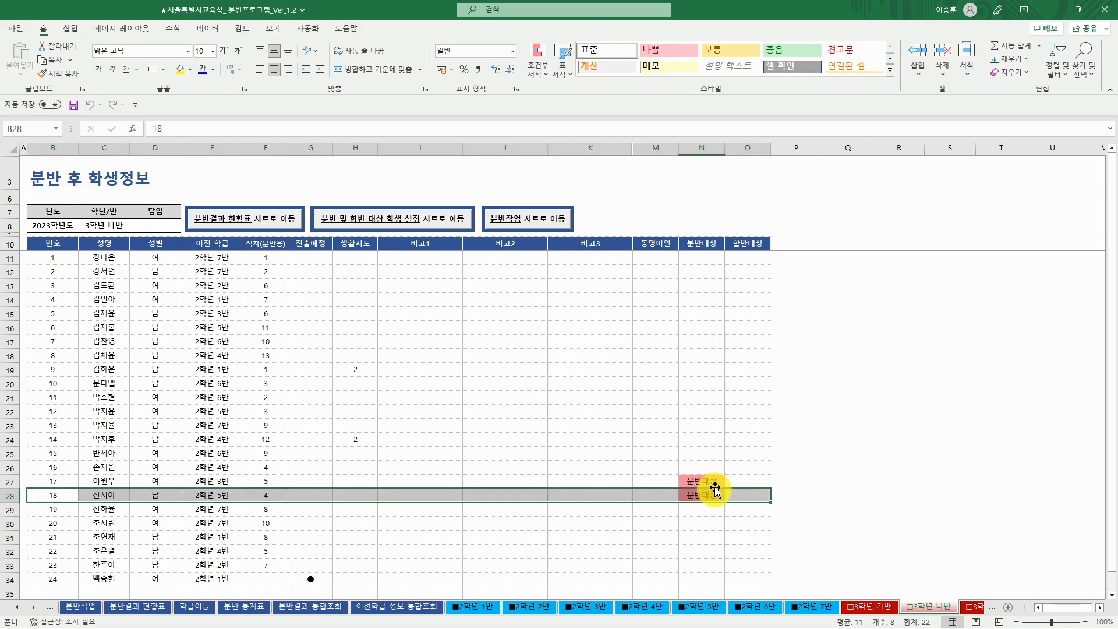
click(711, 482)
click(713, 495)
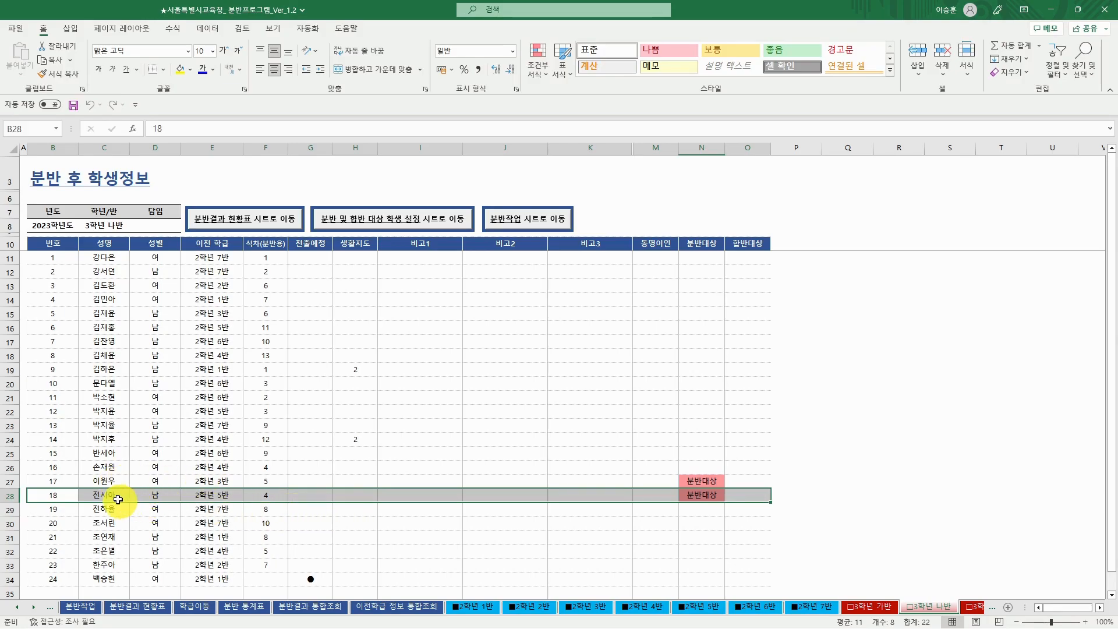
click(142, 480)
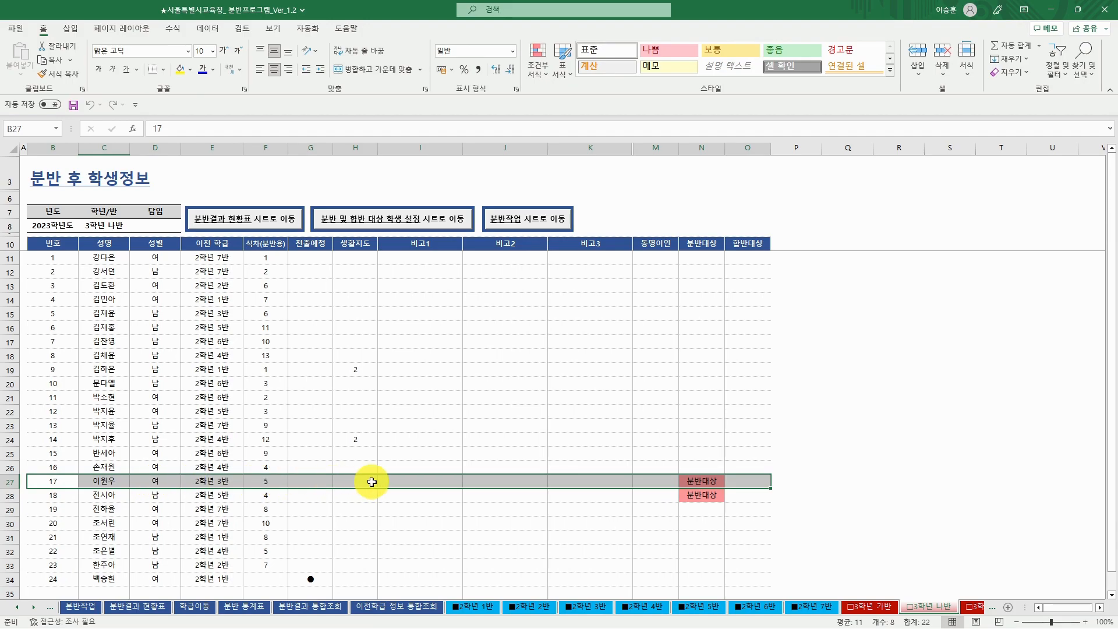
double_click(480, 482)
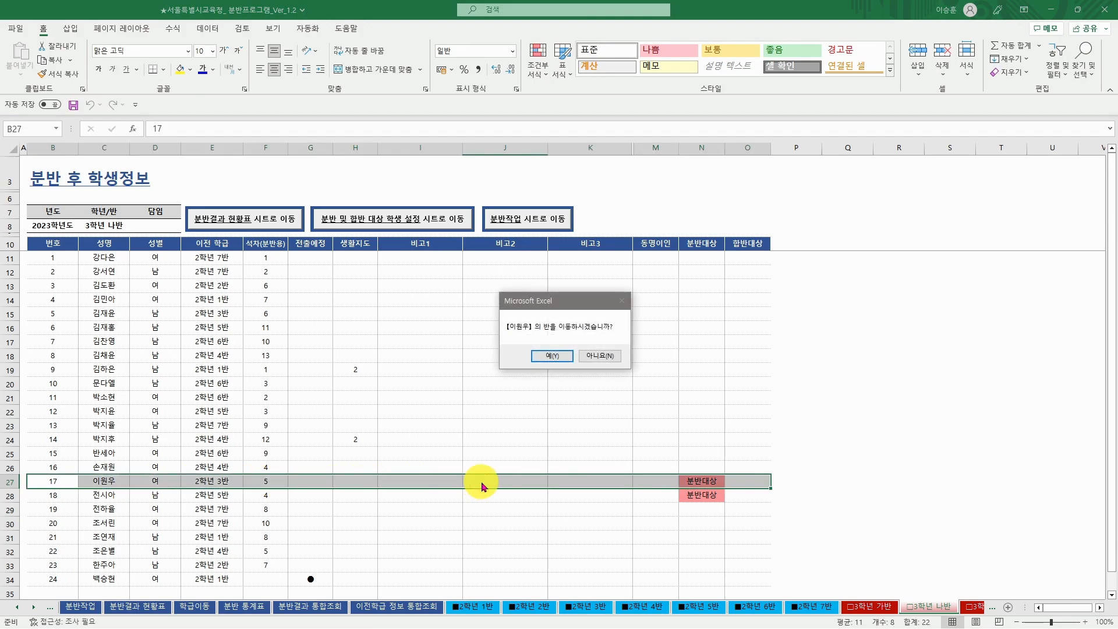
click(552, 356)
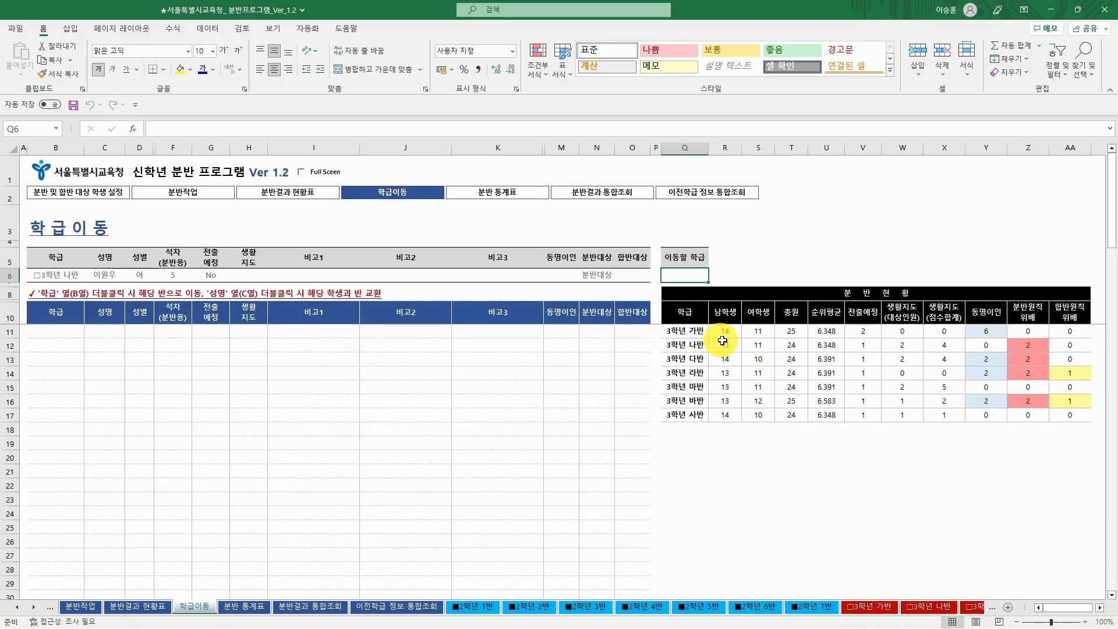
- Swap the 나반 분반대상 student with 3학년 가반 student no. 18 in row 28
click(688, 331)
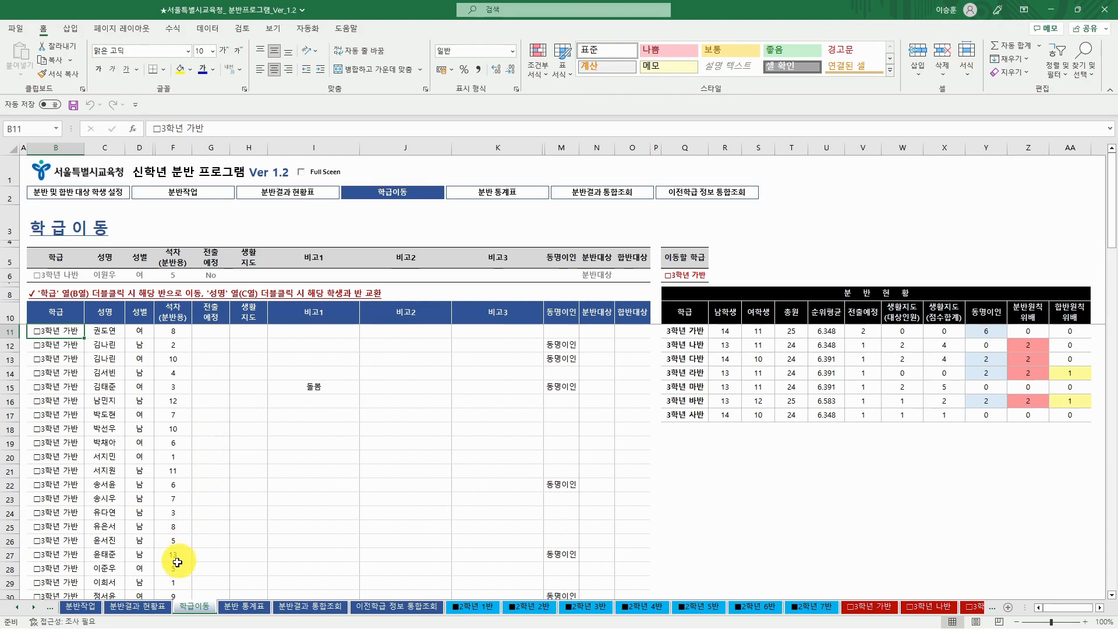
click(108, 570)
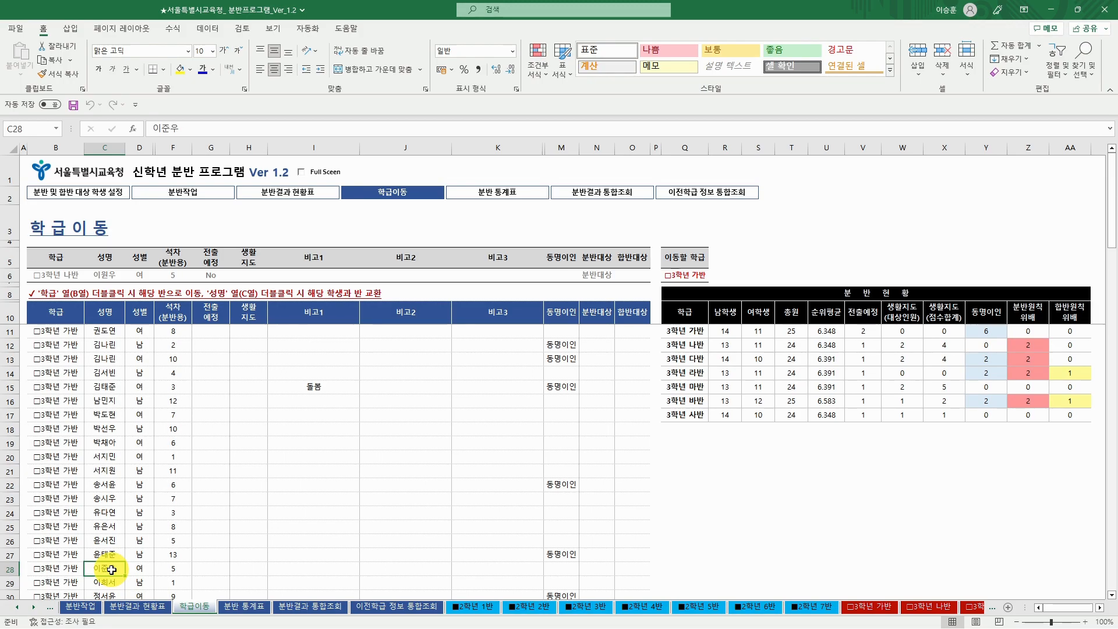
double_click(111, 570)
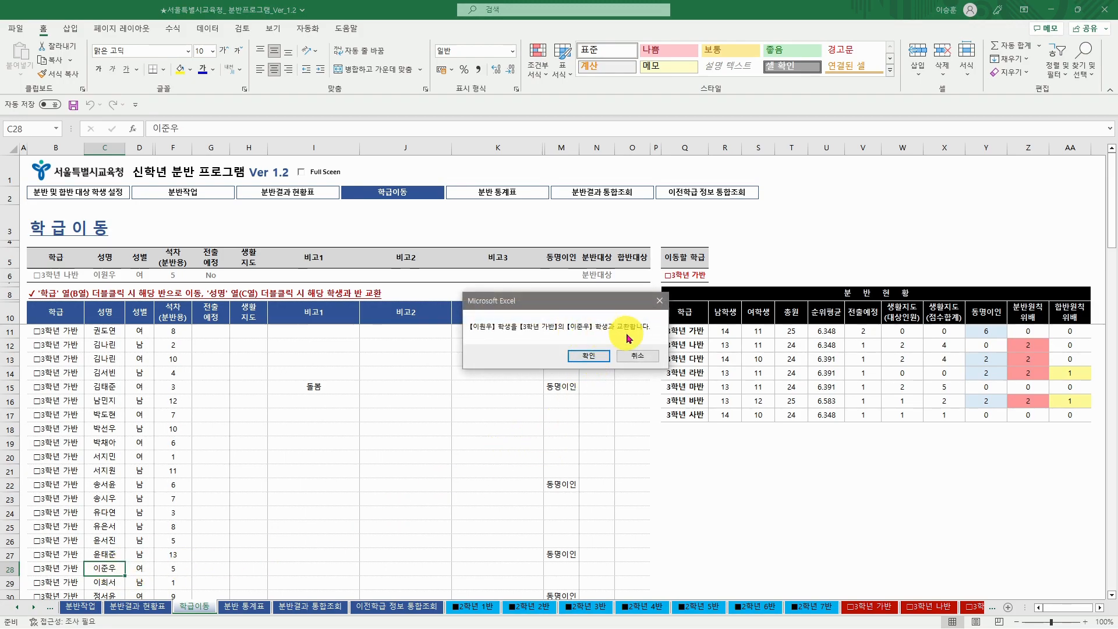
click(597, 358)
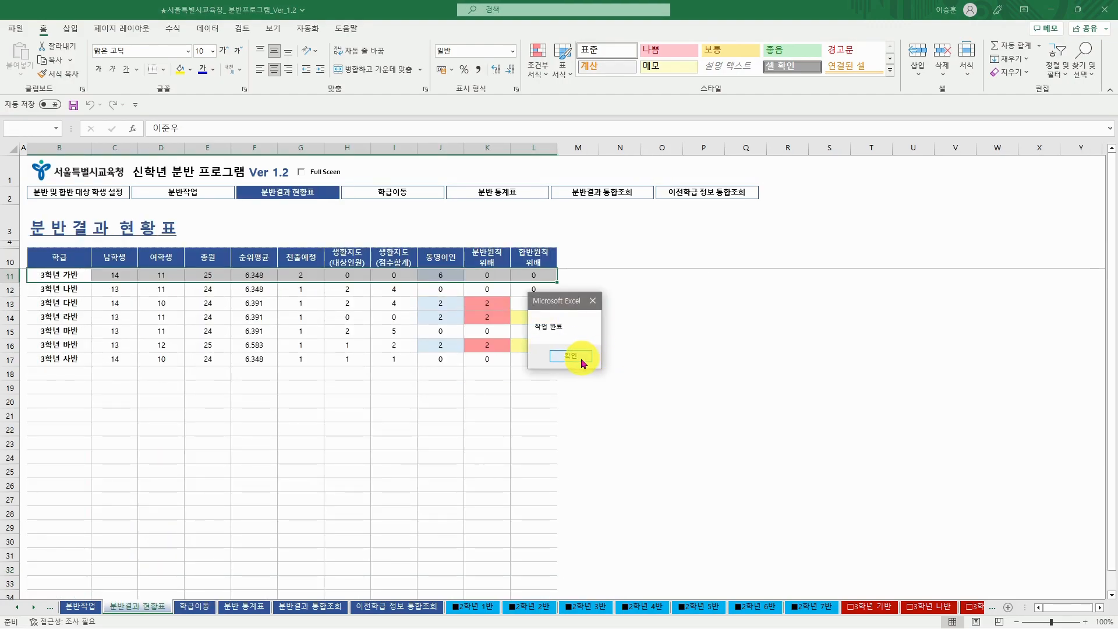
- Dismiss the completion message and open the 3학년 가반 class sheet
click(570, 356)
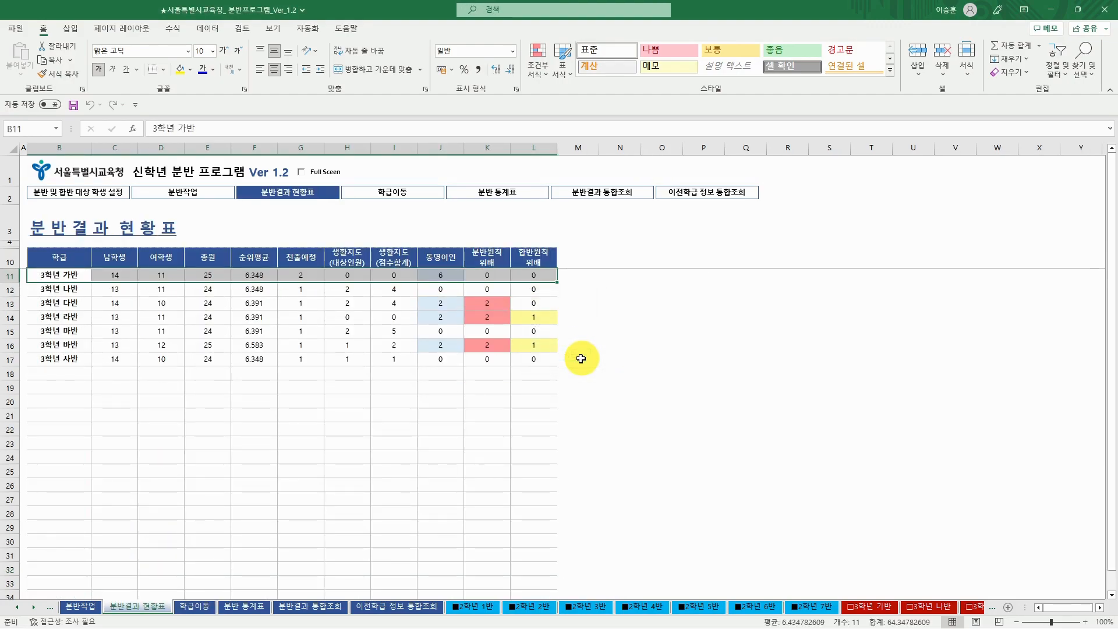
click(502, 290)
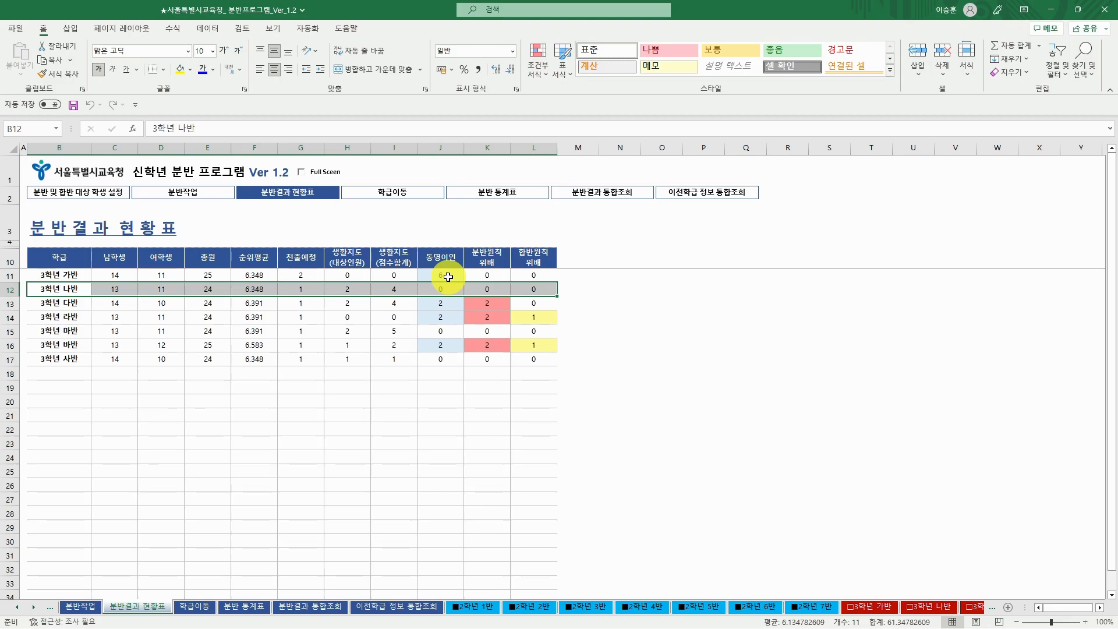
click(447, 277)
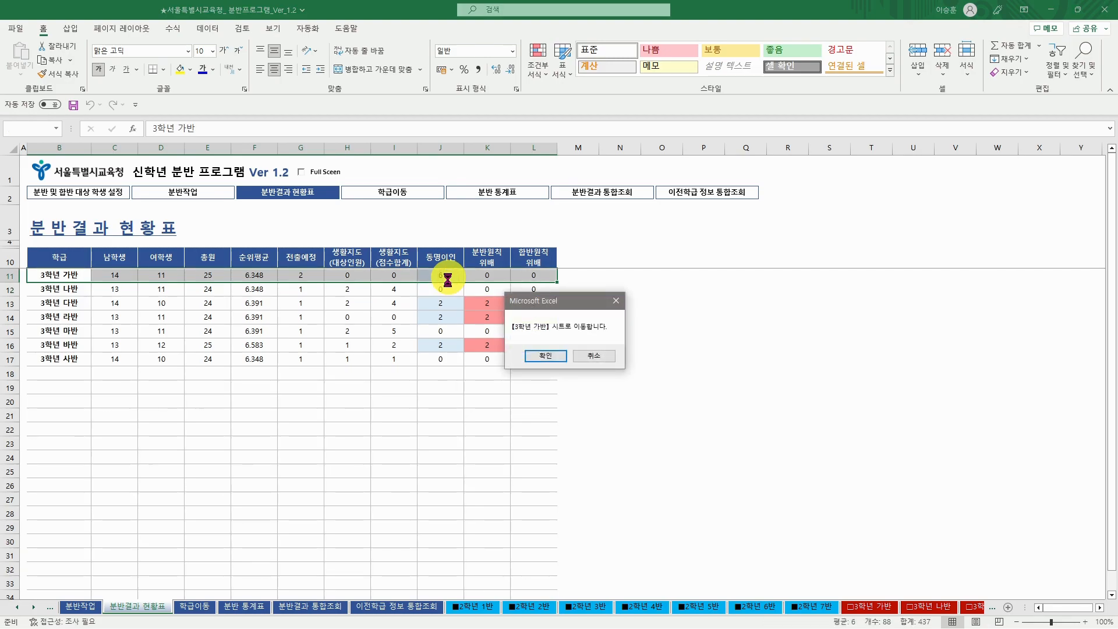
click(544, 358)
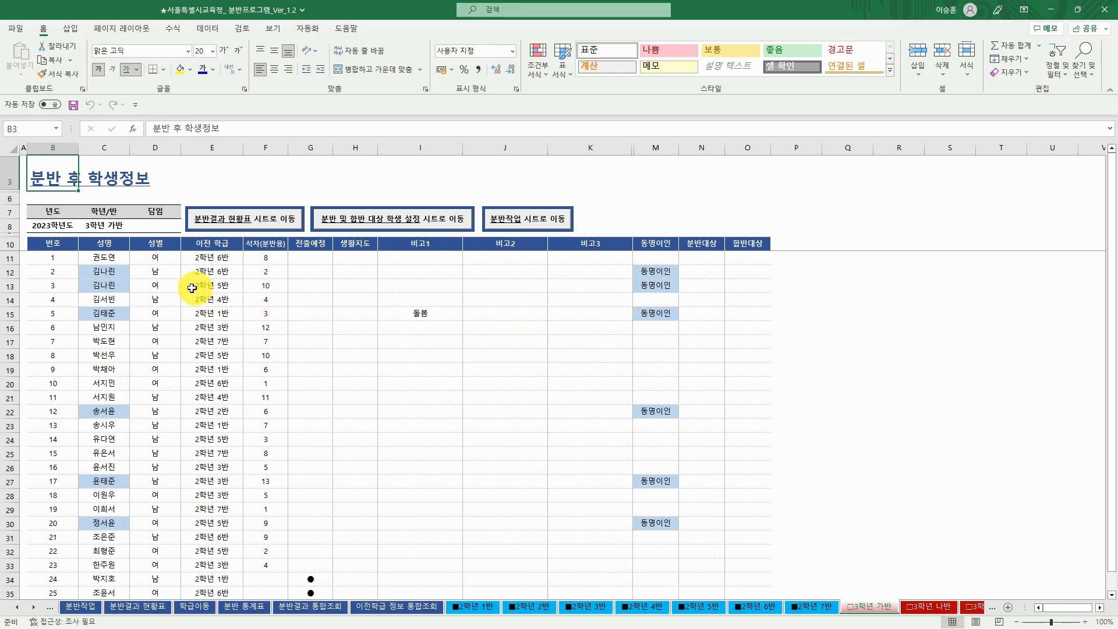
- Compare the 동명이인 students 2, 3, 5 and 17 on the 3학년 가반 sheet
click(118, 275)
click(122, 285)
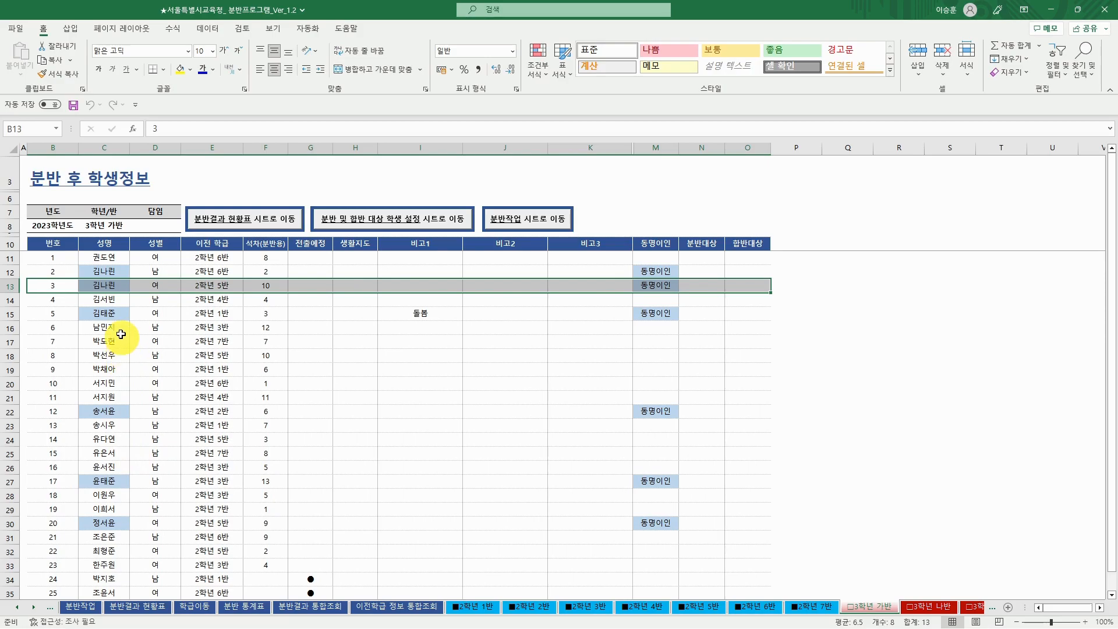
click(117, 313)
click(122, 481)
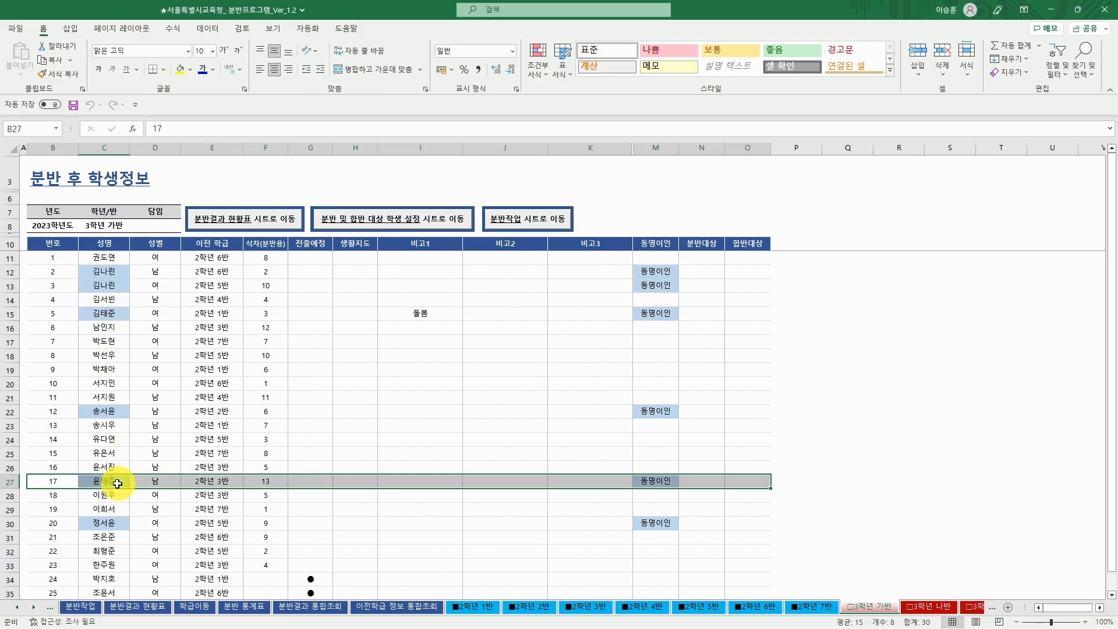
click(119, 316)
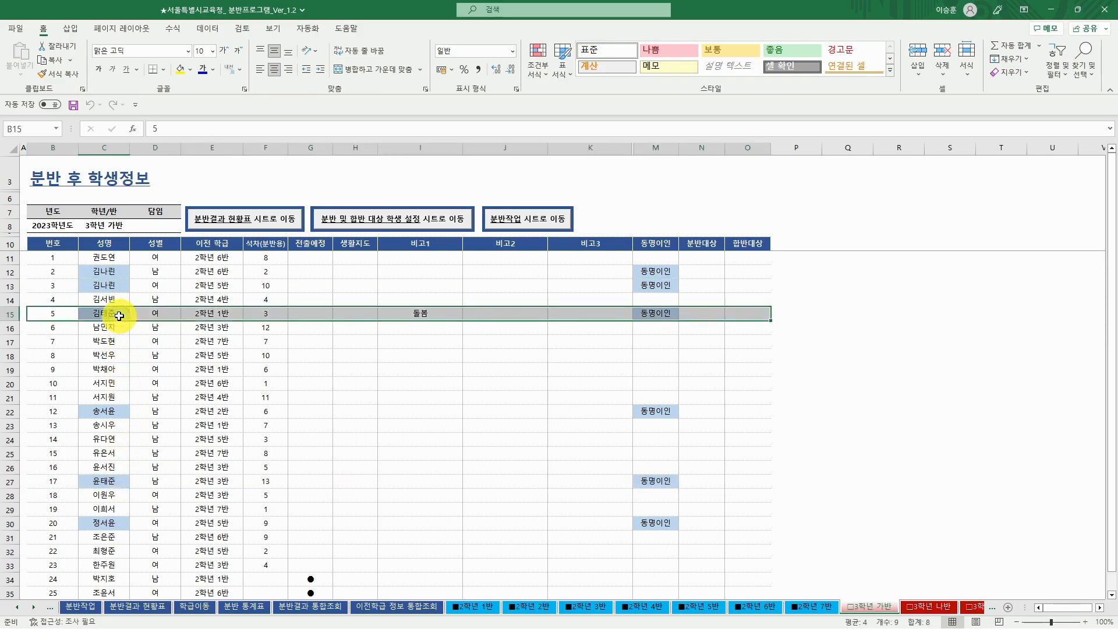
click(110, 483)
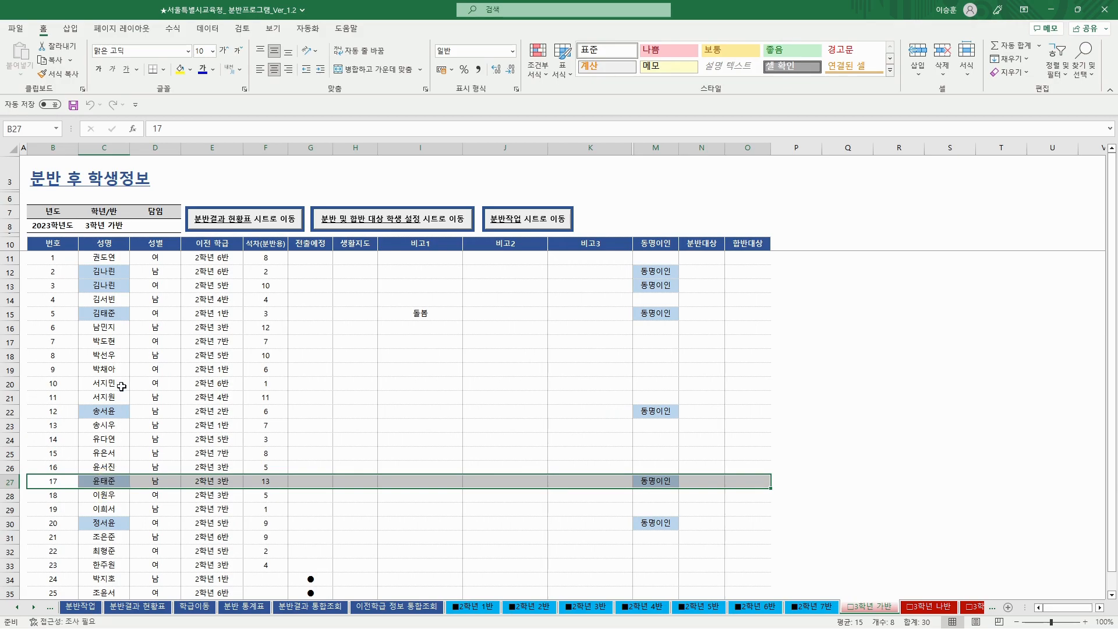
click(115, 317)
click(111, 481)
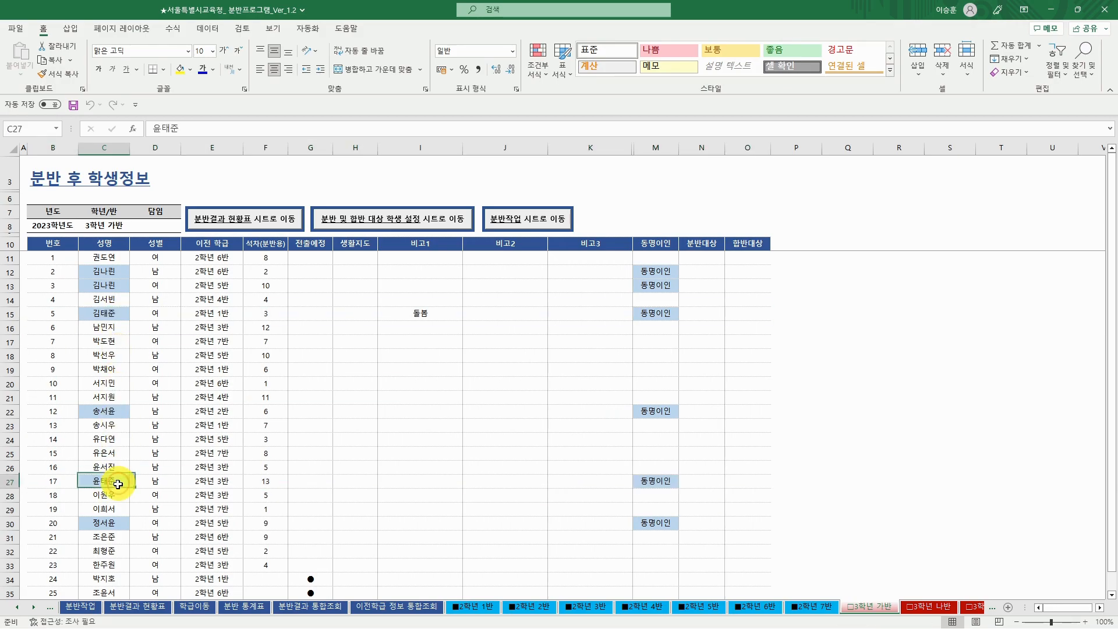
click(117, 314)
click(123, 481)
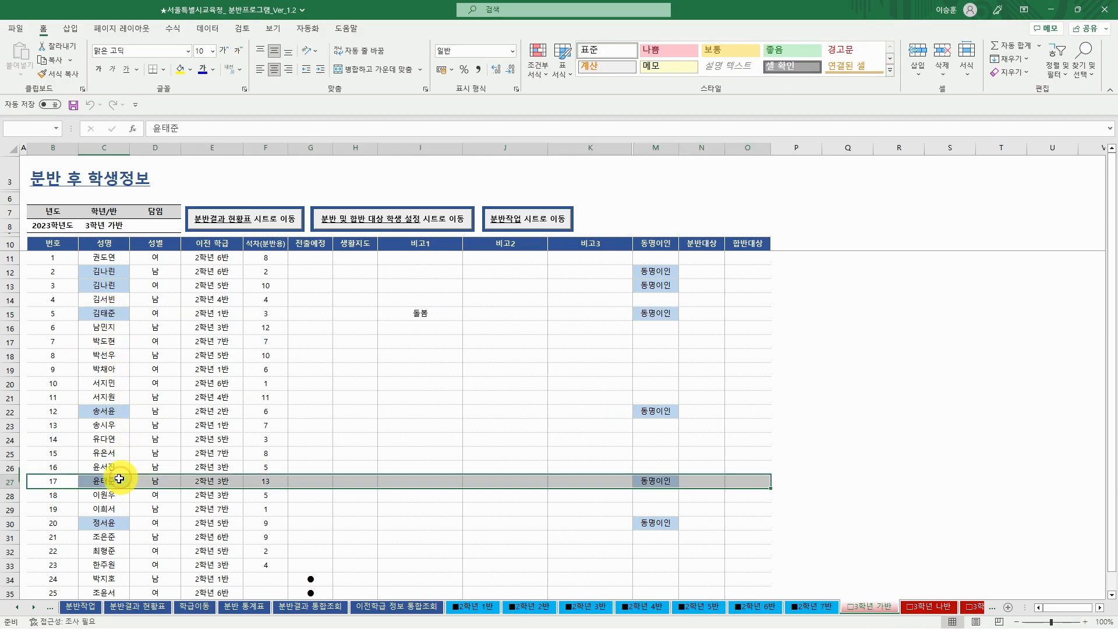
click(122, 271)
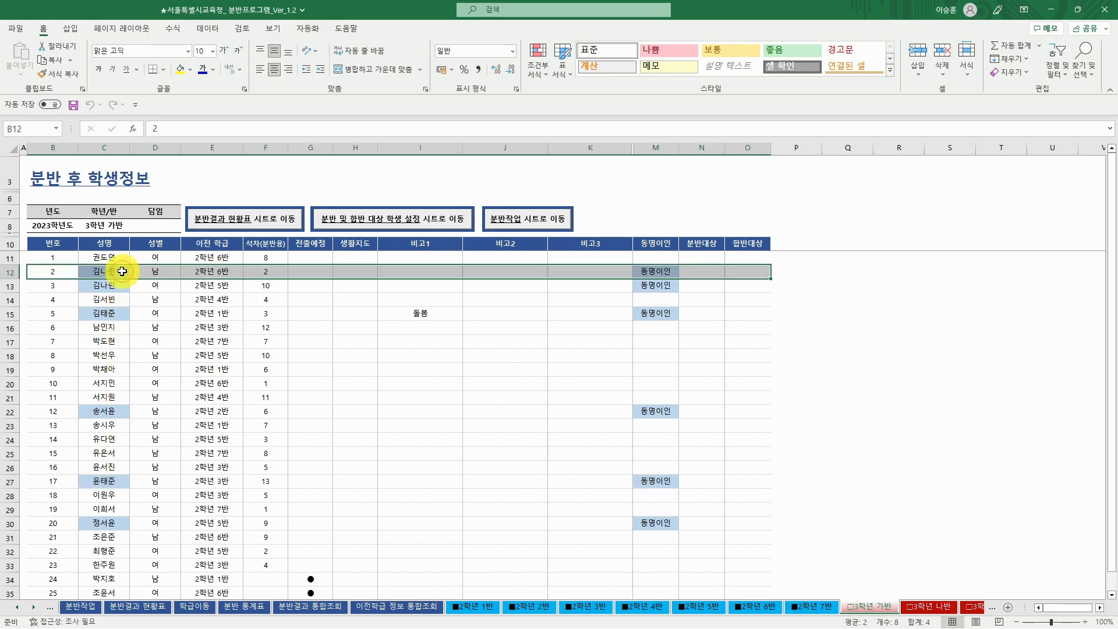
click(124, 286)
click(124, 272)
click(123, 290)
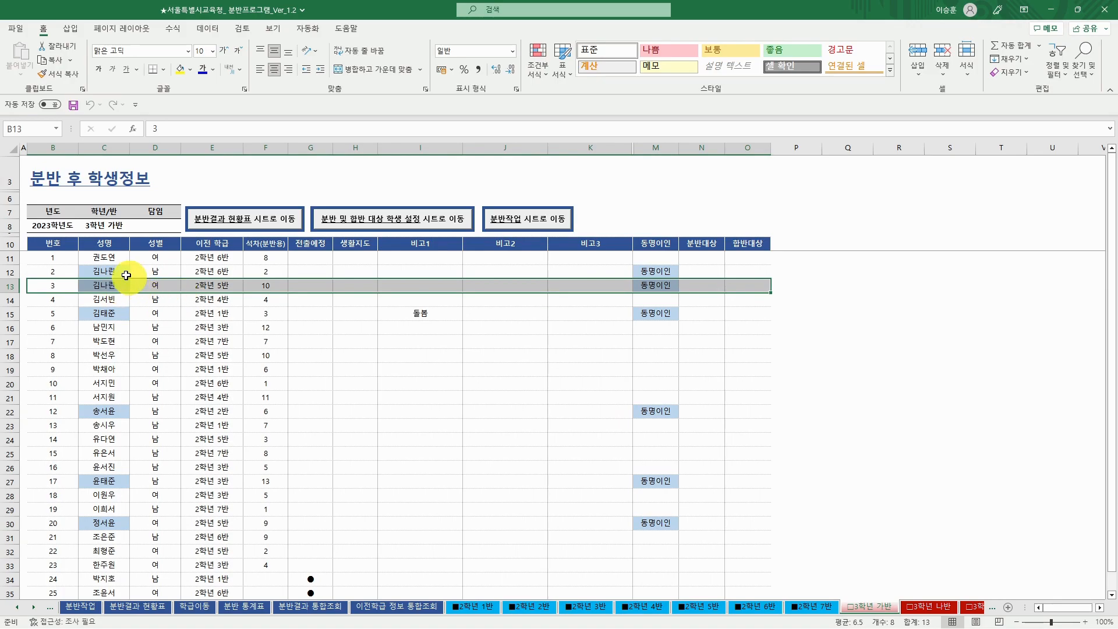
- Load 동명이인 student no. 2 onto the 학급이동 sheet for a class move
click(128, 271)
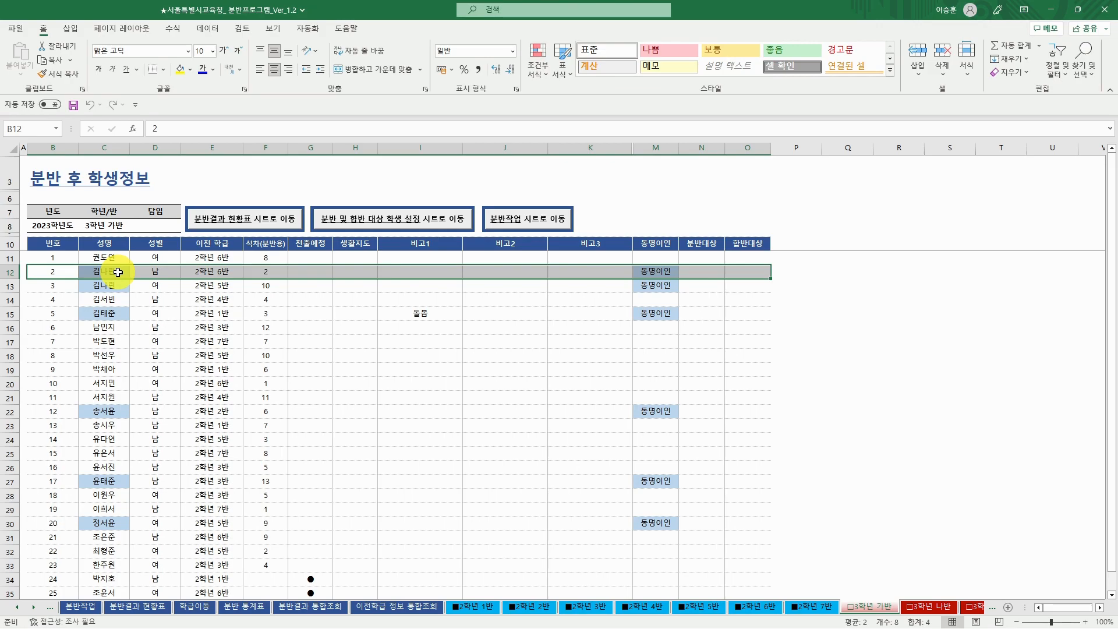
click(457, 272)
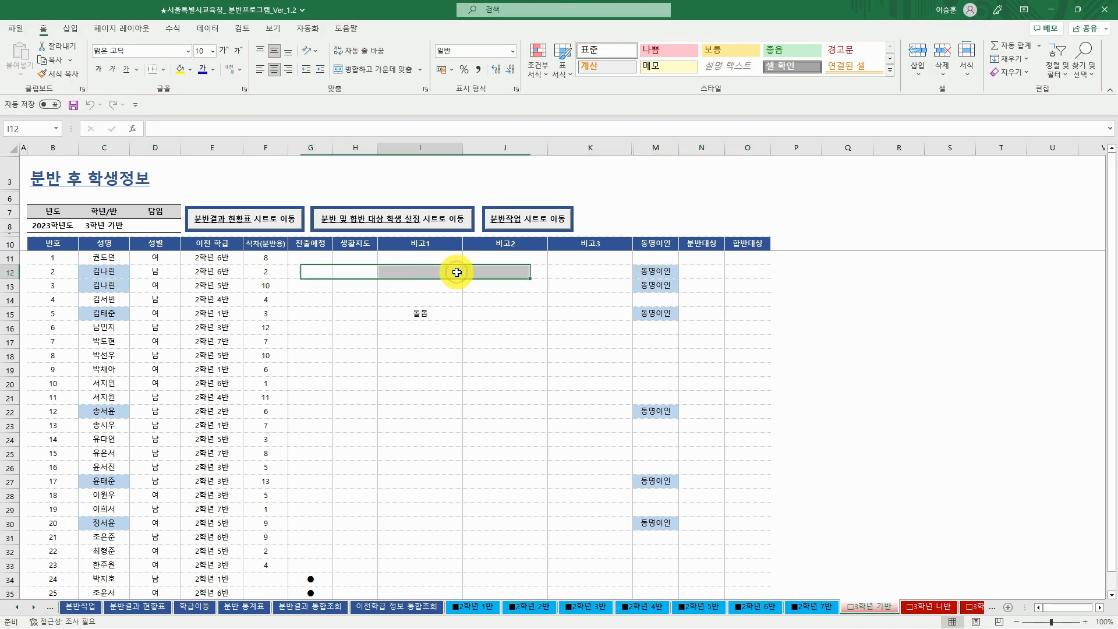
double_click(457, 272)
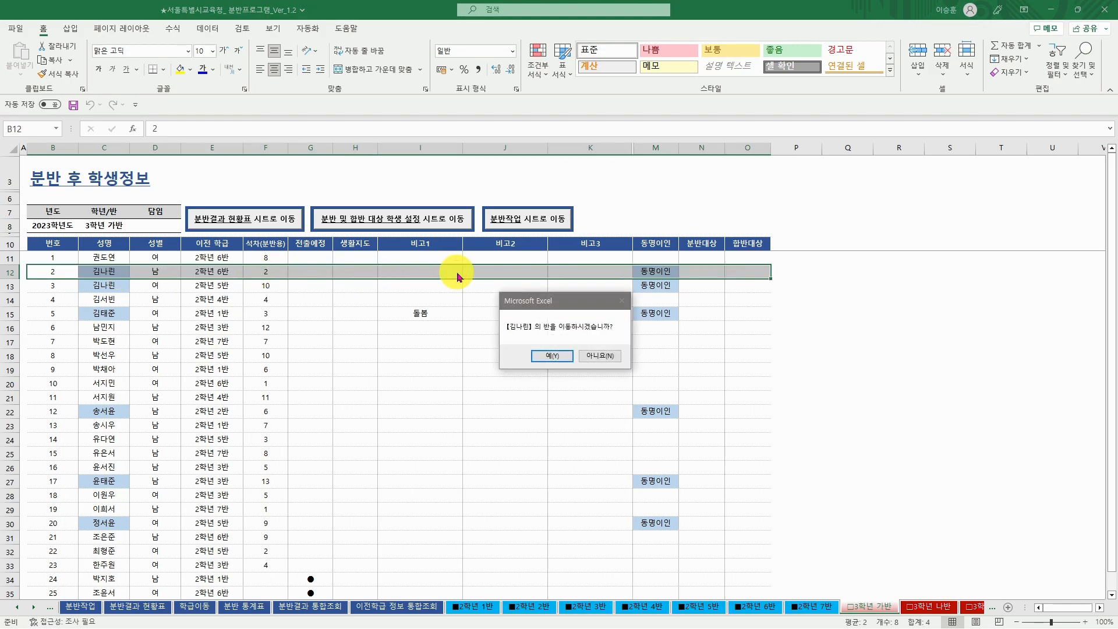
click(563, 356)
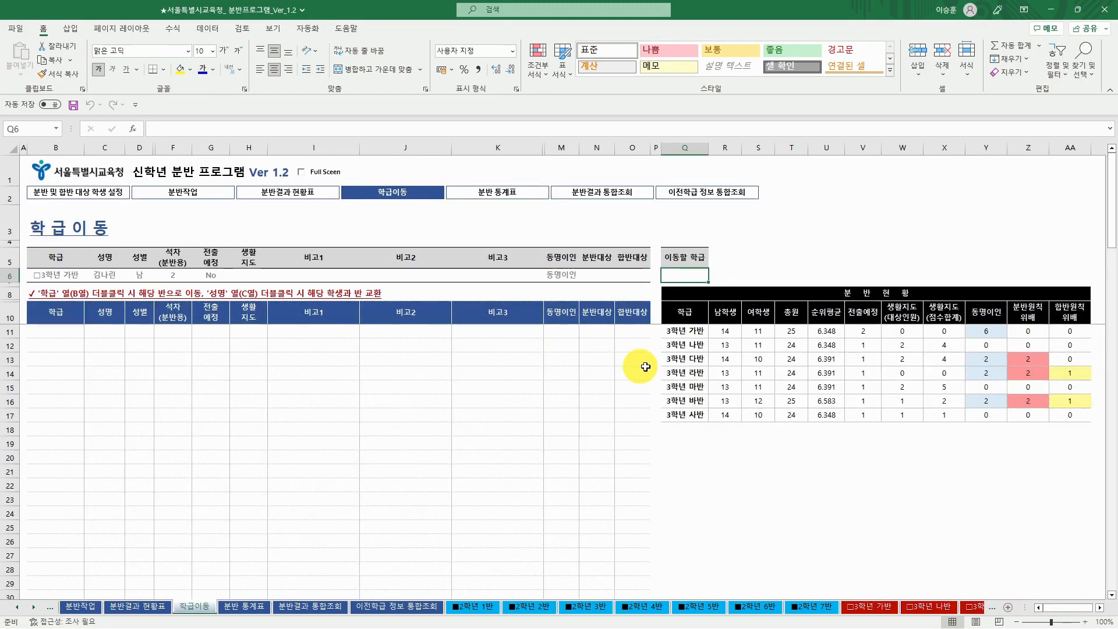
- Swap 3학년 가반 student no. 2 with the second 3학년 나반 student in C12
click(698, 344)
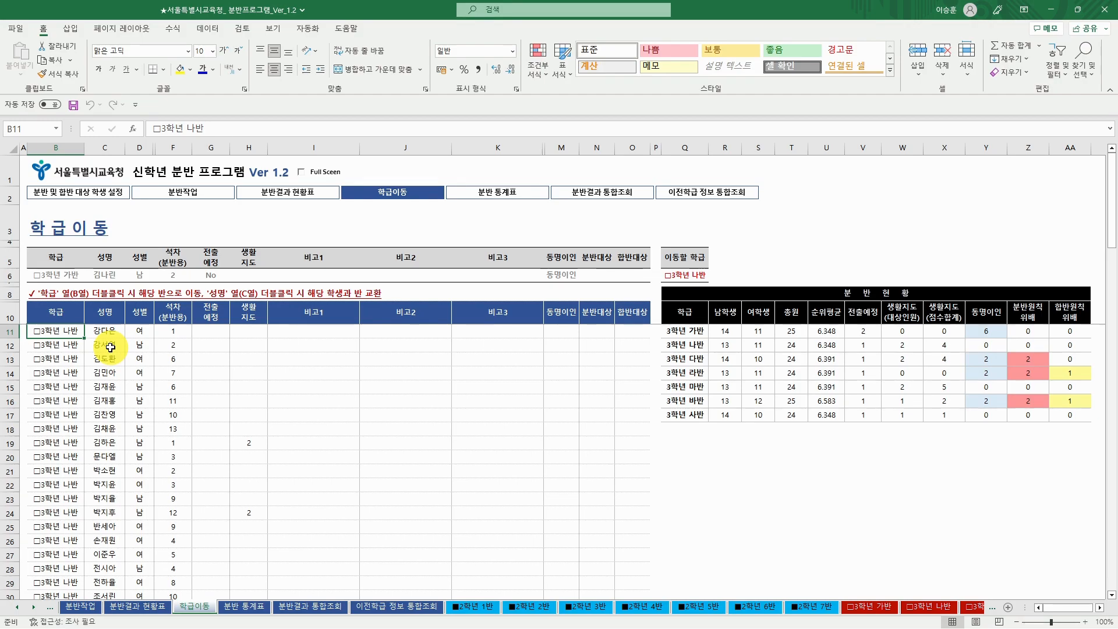
double_click(111, 348)
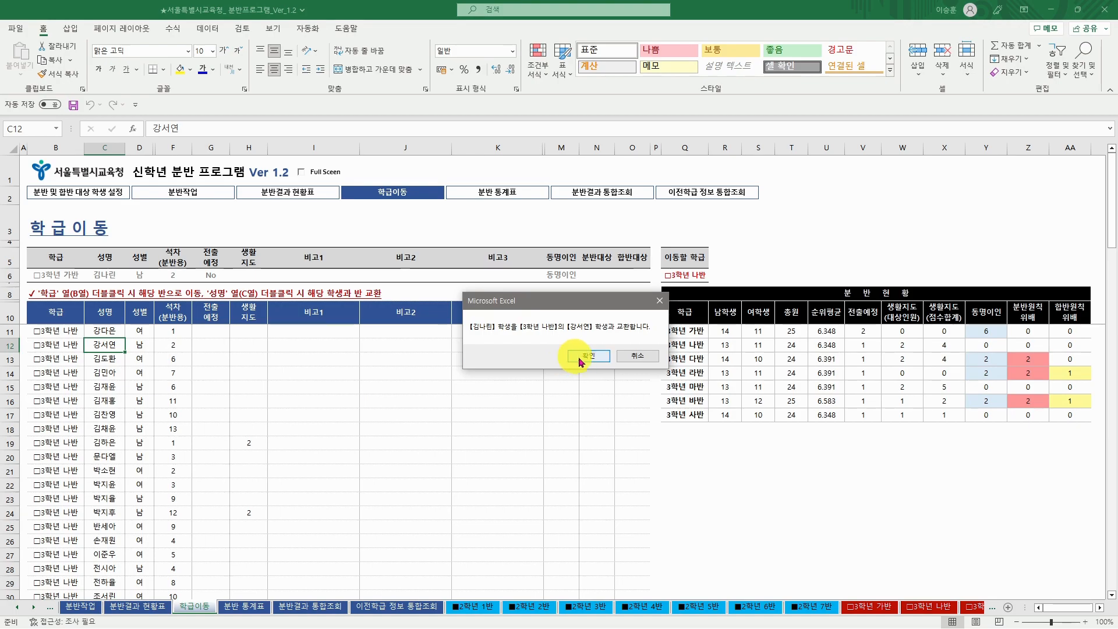
click(584, 355)
click(578, 357)
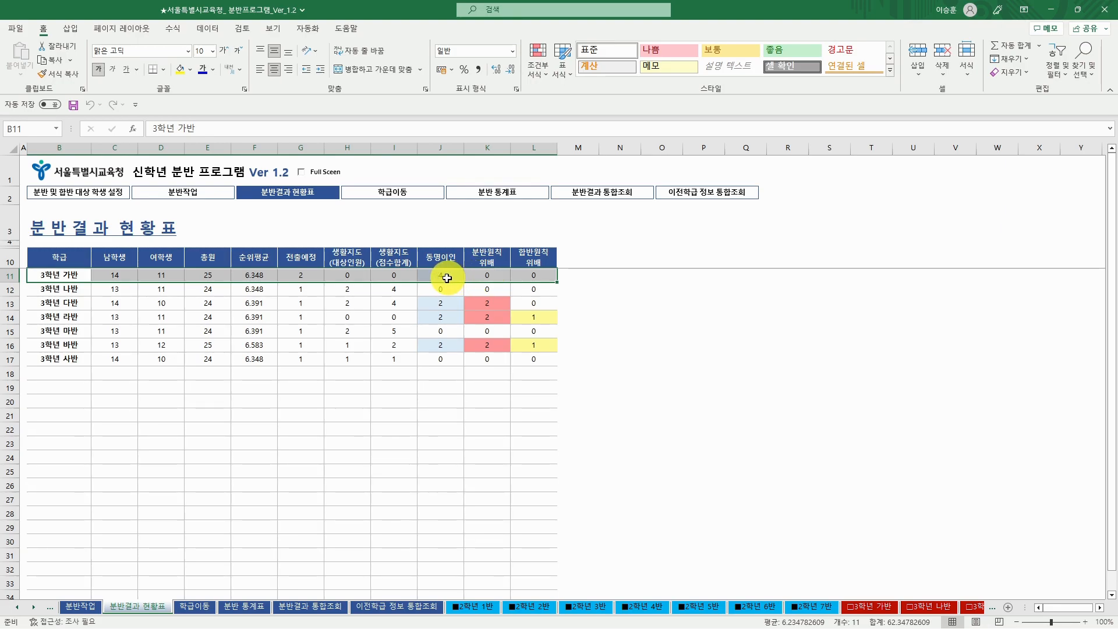
- From 3학년 가반's 동명이인 list, load the row 22 student for a class move
double_click(445, 276)
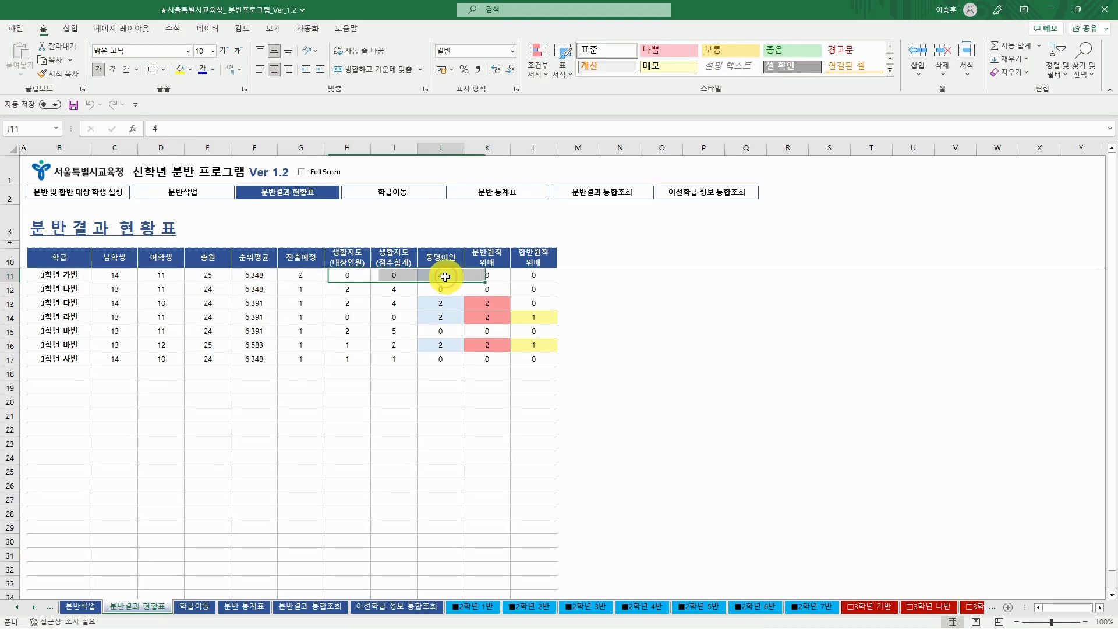
click(547, 356)
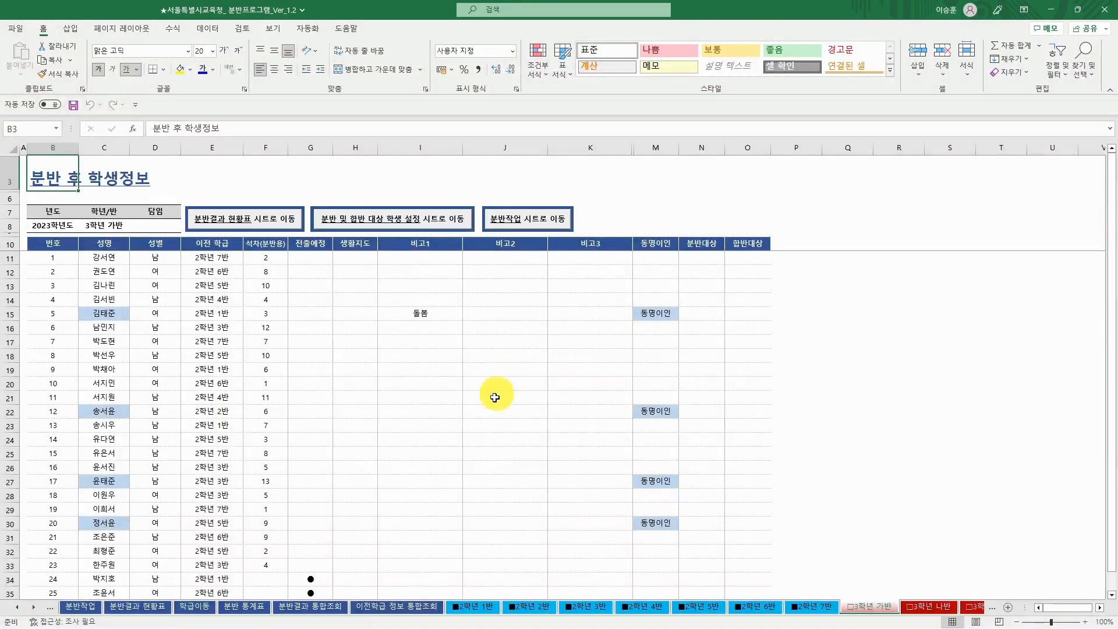
click(114, 411)
click(118, 523)
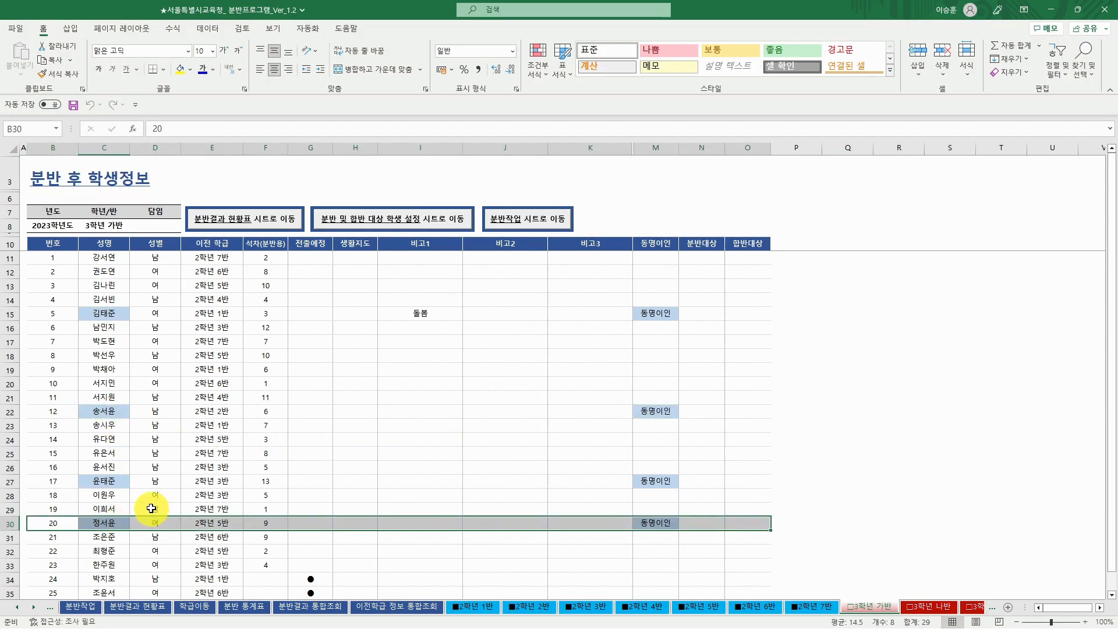
click(108, 411)
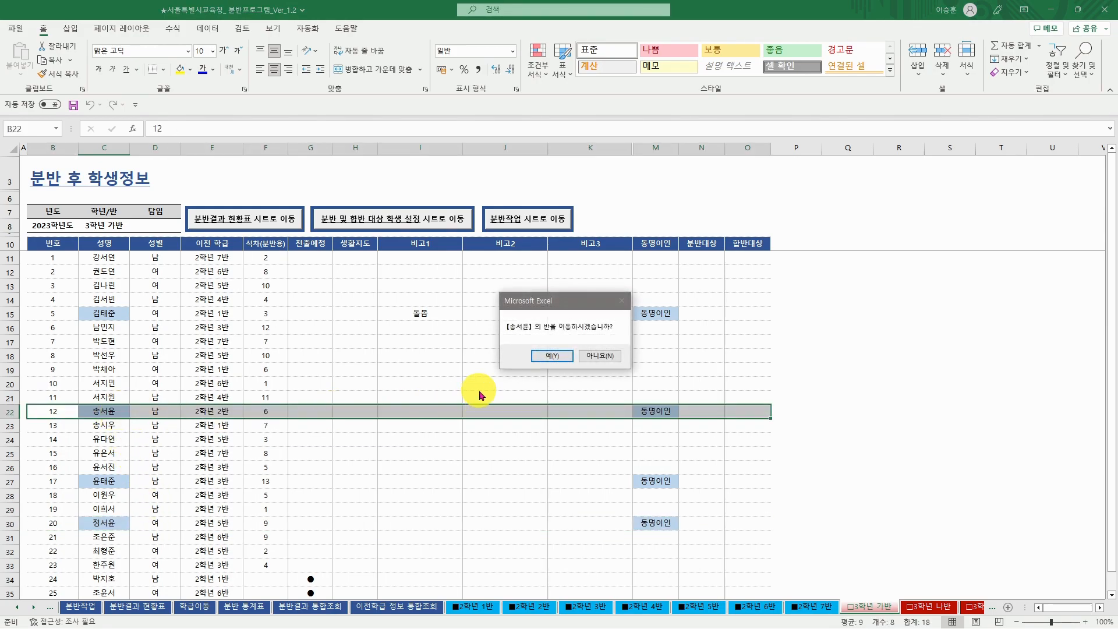
click(552, 356)
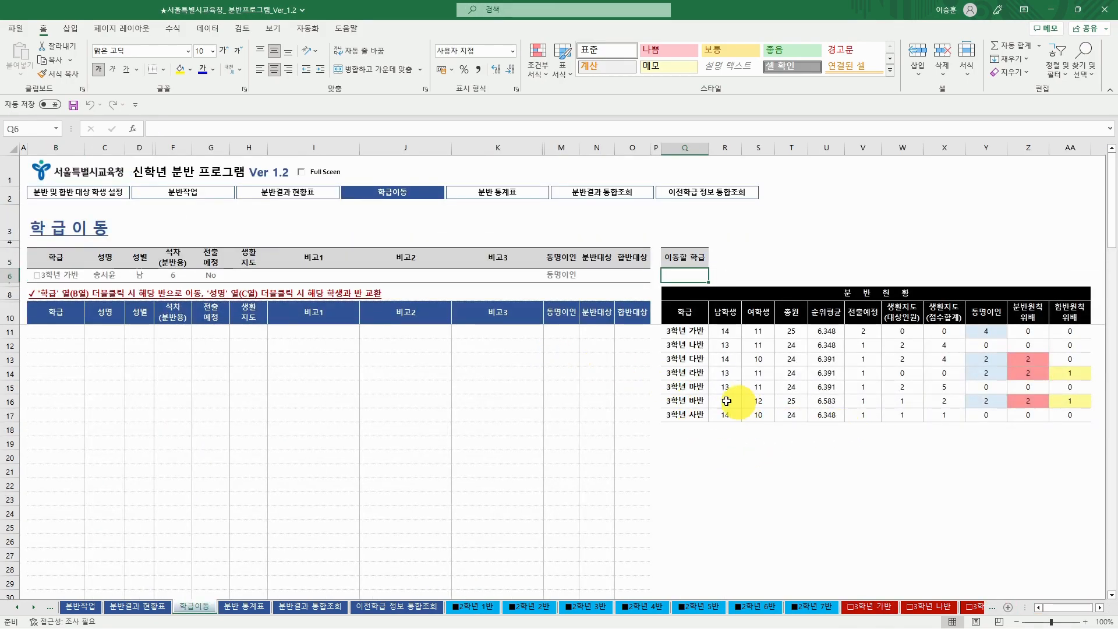
- Place the loaded 동명이인 student into 3학년 바반, making 가반 24 and 바반 26
double_click(693, 399)
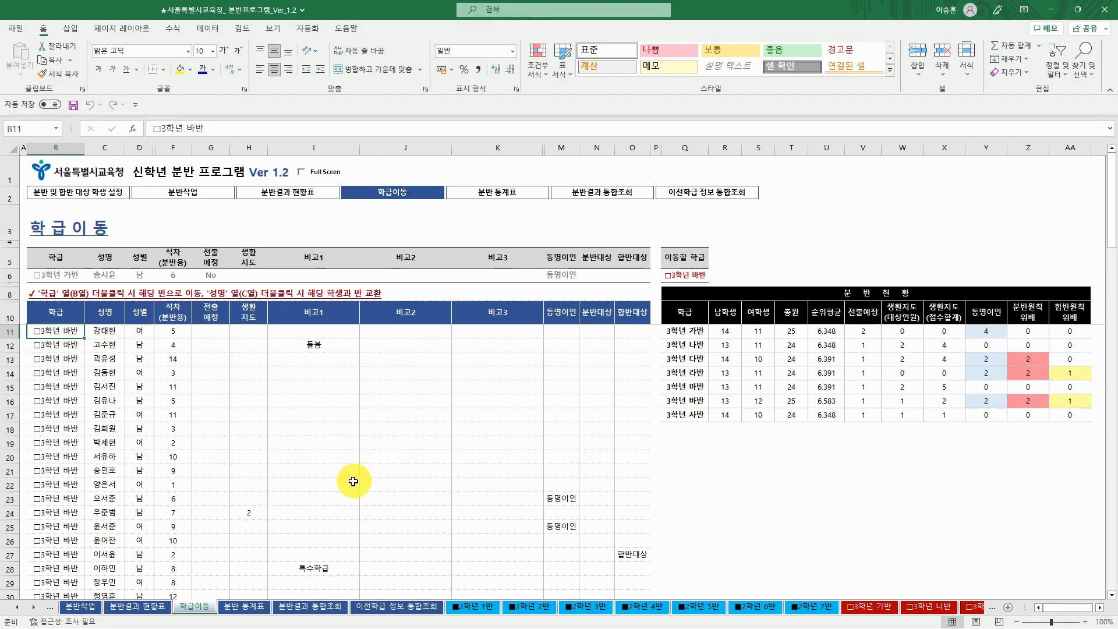
scroll(353, 477, down, 2)
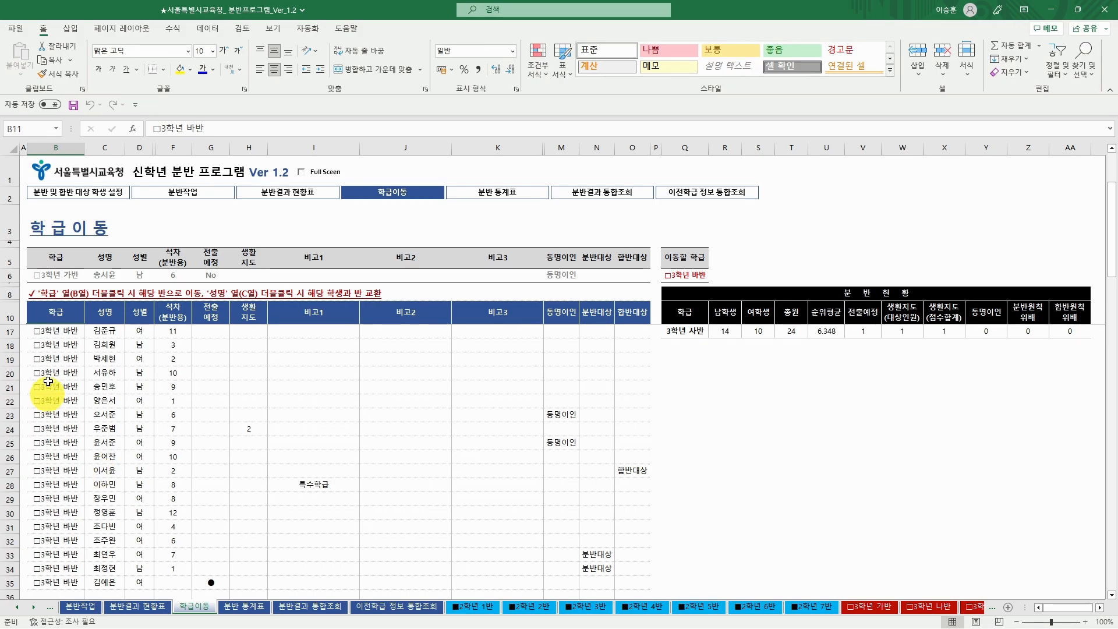
double_click(65, 487)
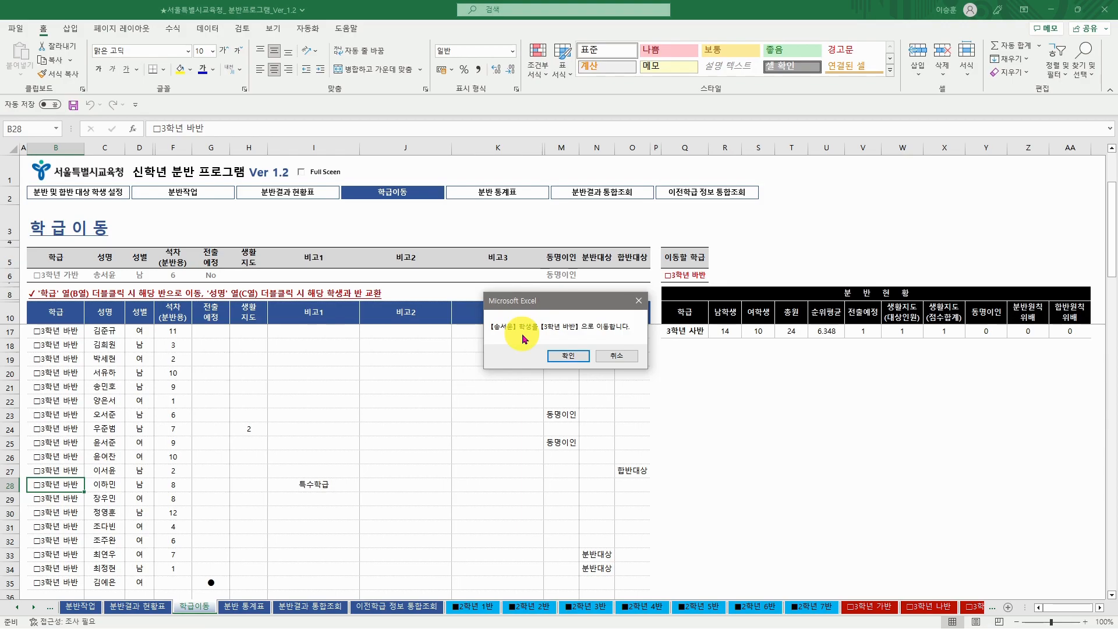
click(568, 356)
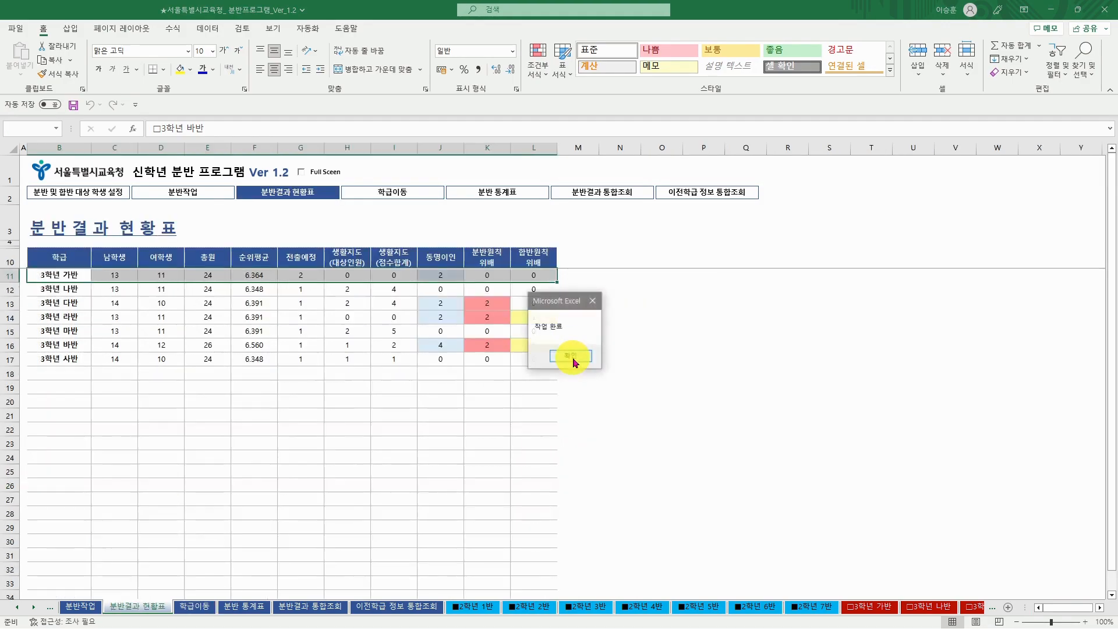
- Open the 3학년 바반 분반 후 학생정보 sheet listing its 26 students
click(571, 356)
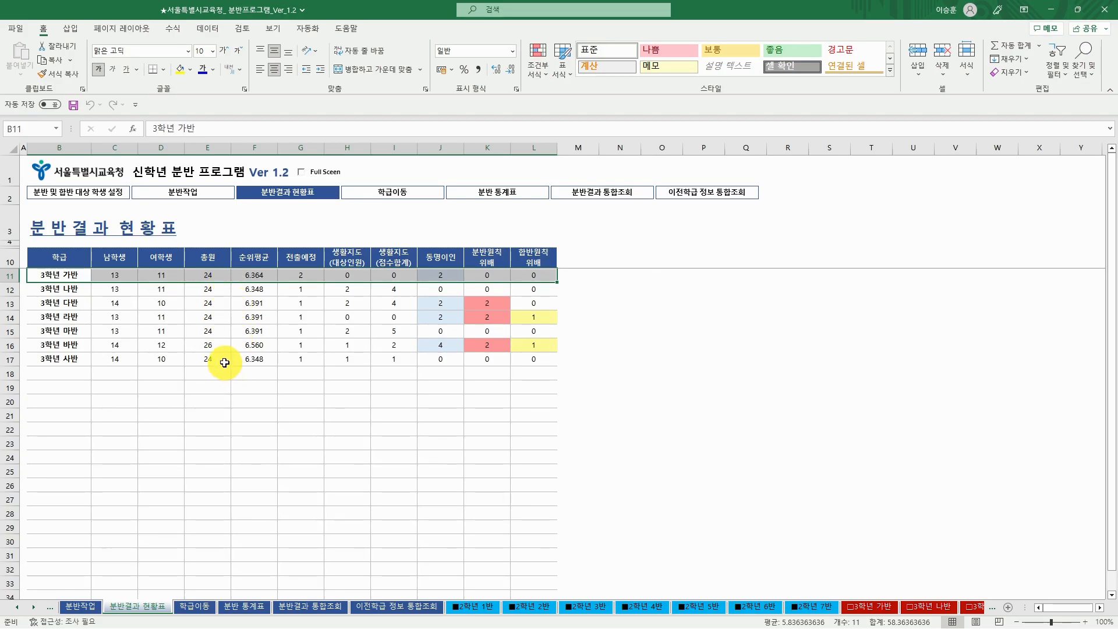
click(140, 345)
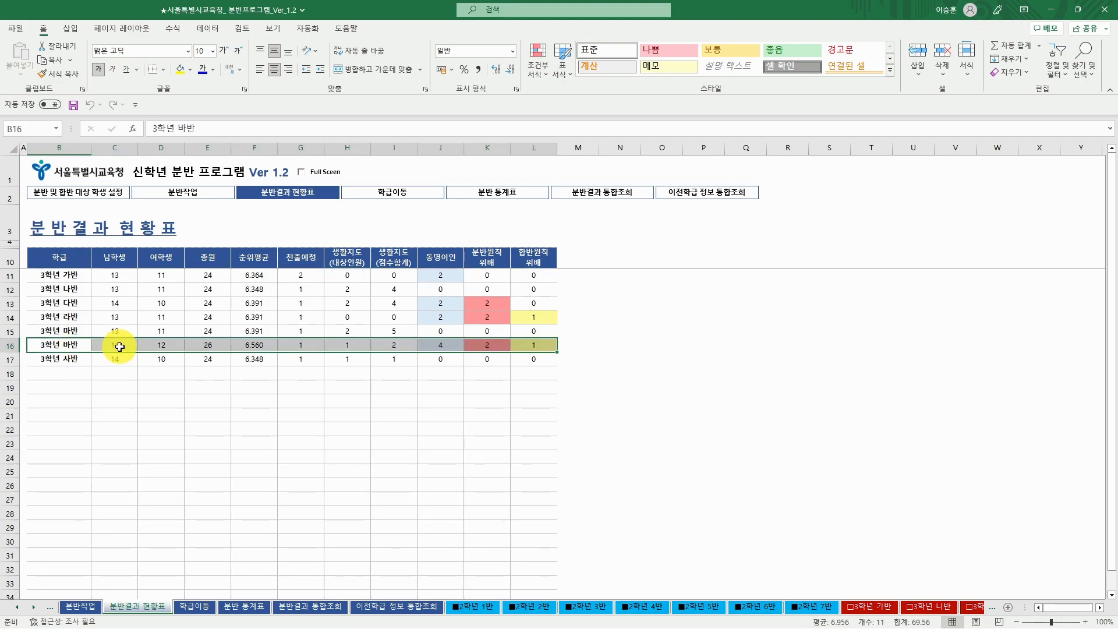
double_click(119, 346)
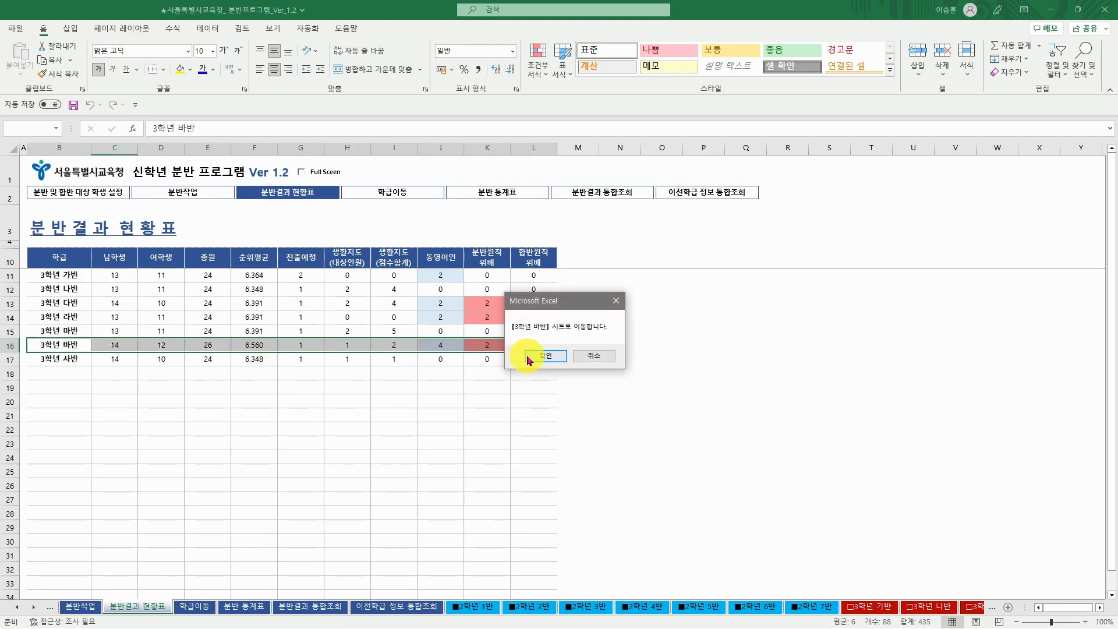
click(530, 356)
scroll(546, 445, up, 2)
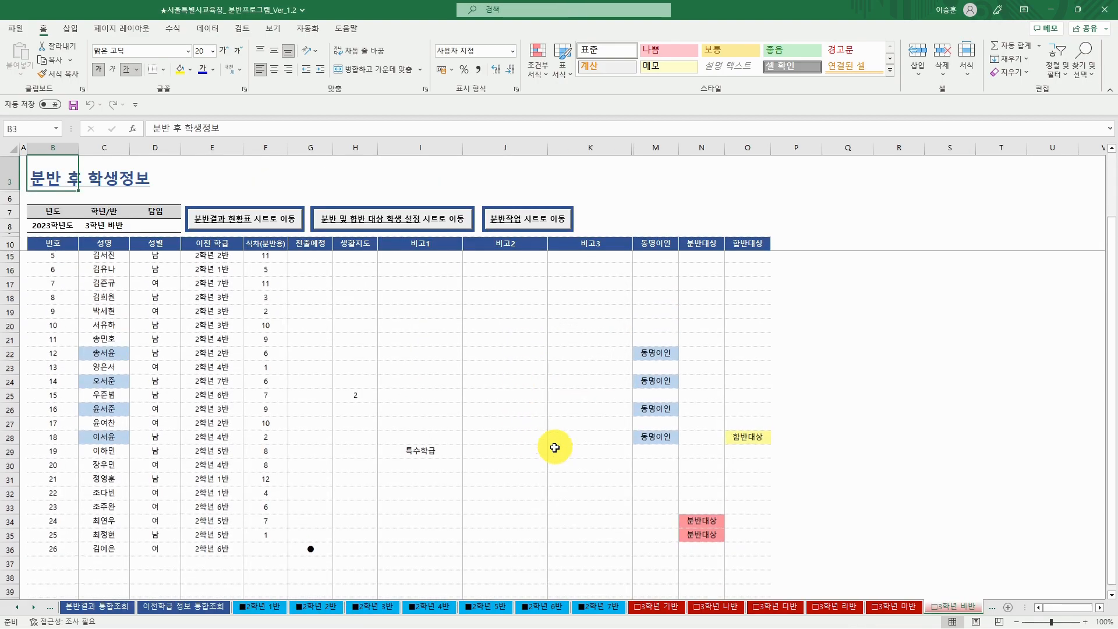
- Move the row 34 분반대상 student from 3학년 바반 into 3학년 가반, leaving both at 25
scroll(546, 444, down, 2)
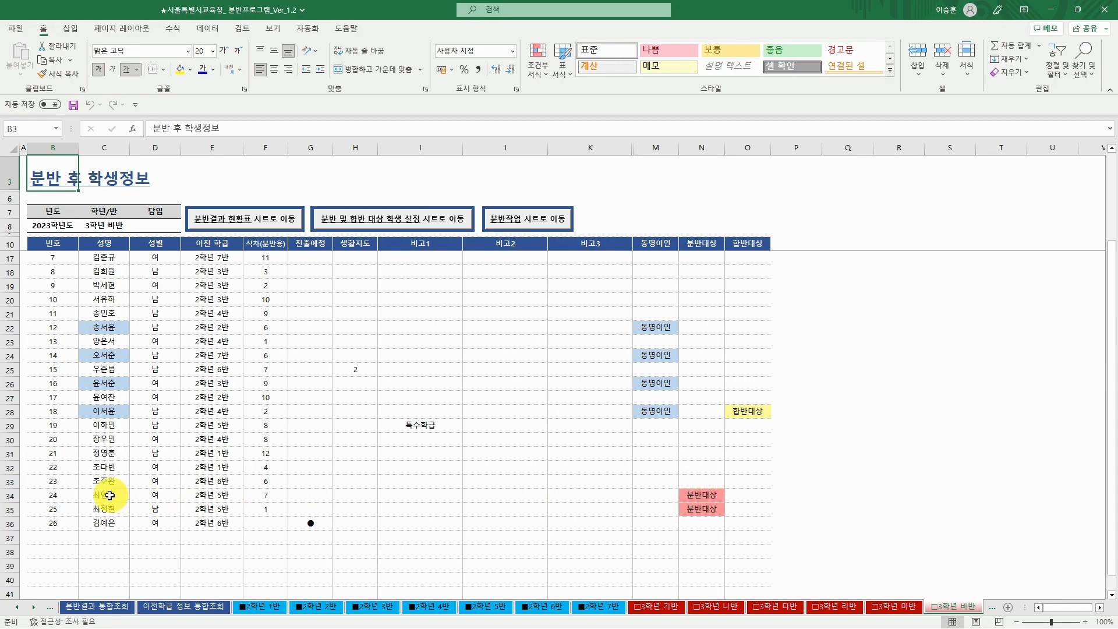
double_click(109, 496)
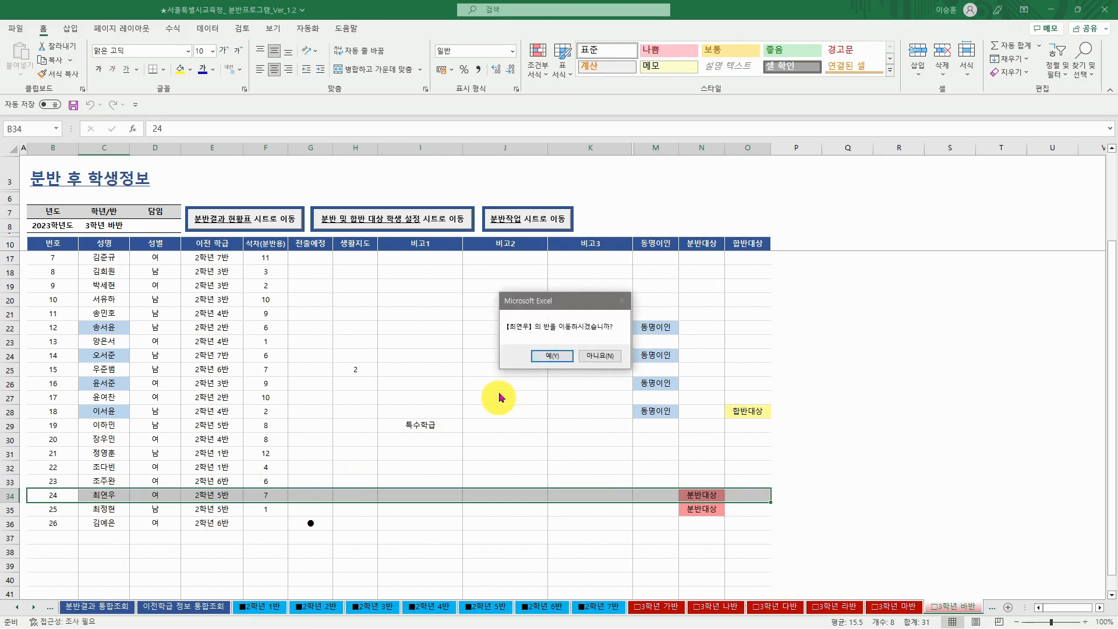
click(551, 356)
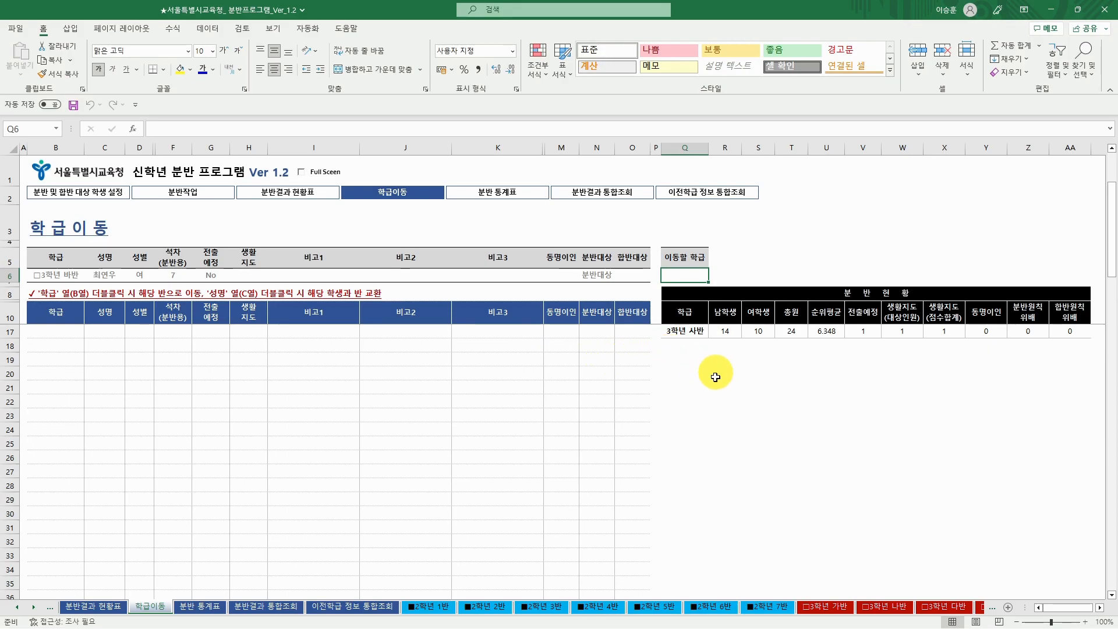
double_click(690, 333)
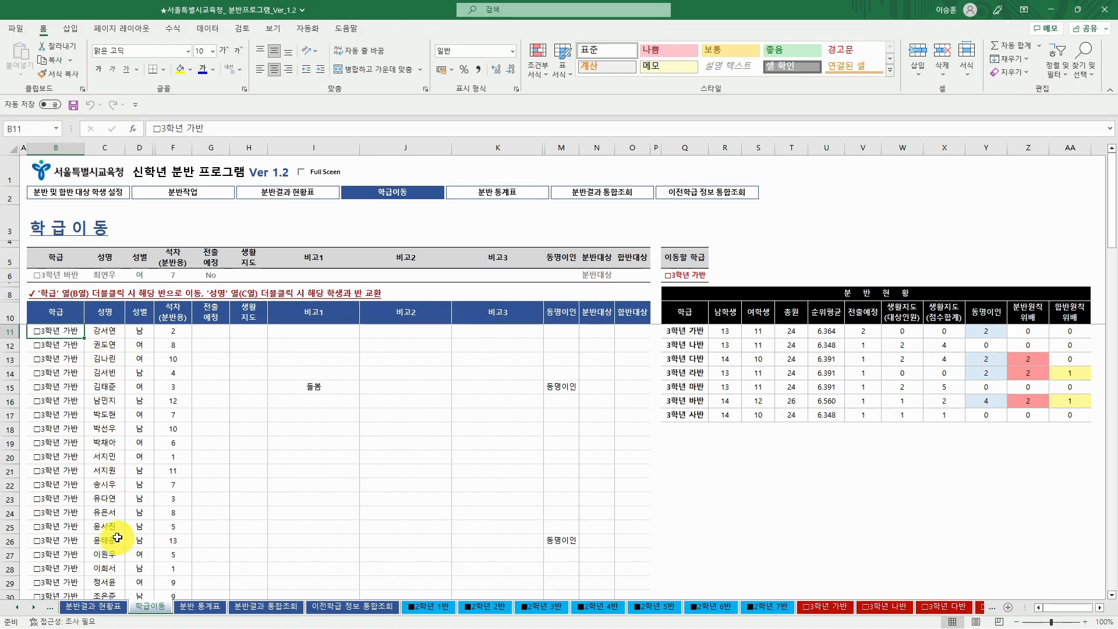
scroll(116, 538, down, 2)
scroll(73, 465, up, 2)
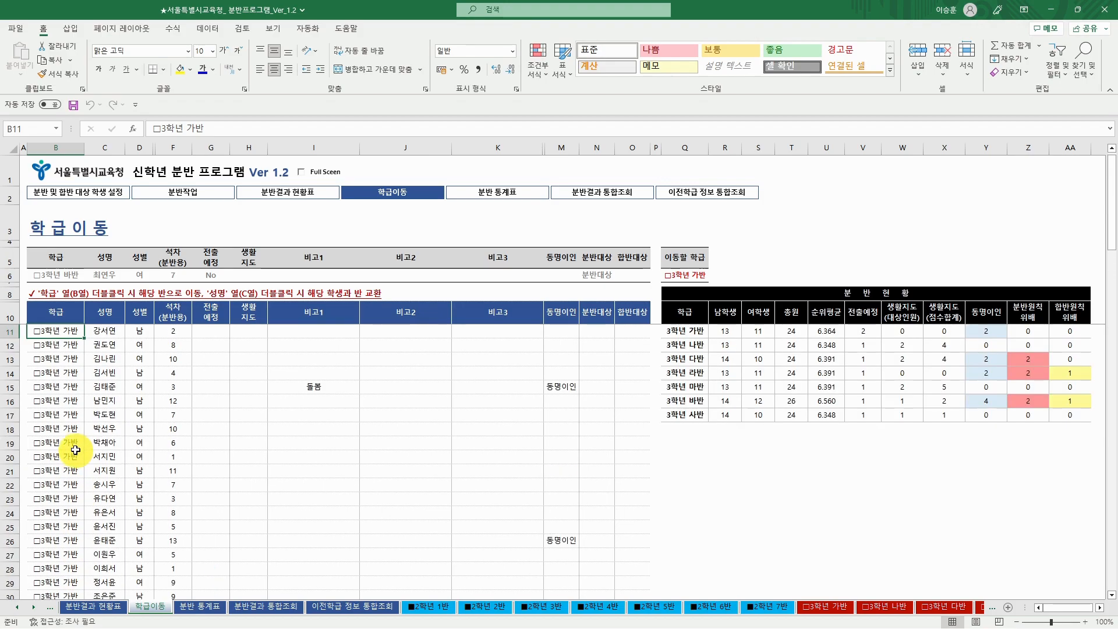
double_click(68, 387)
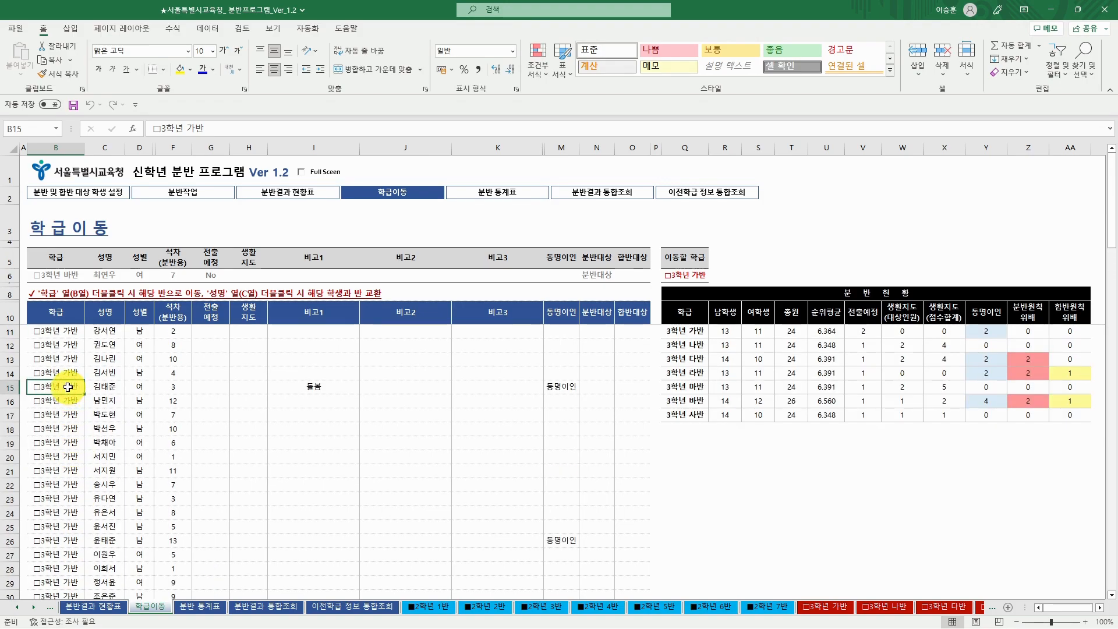
click(574, 362)
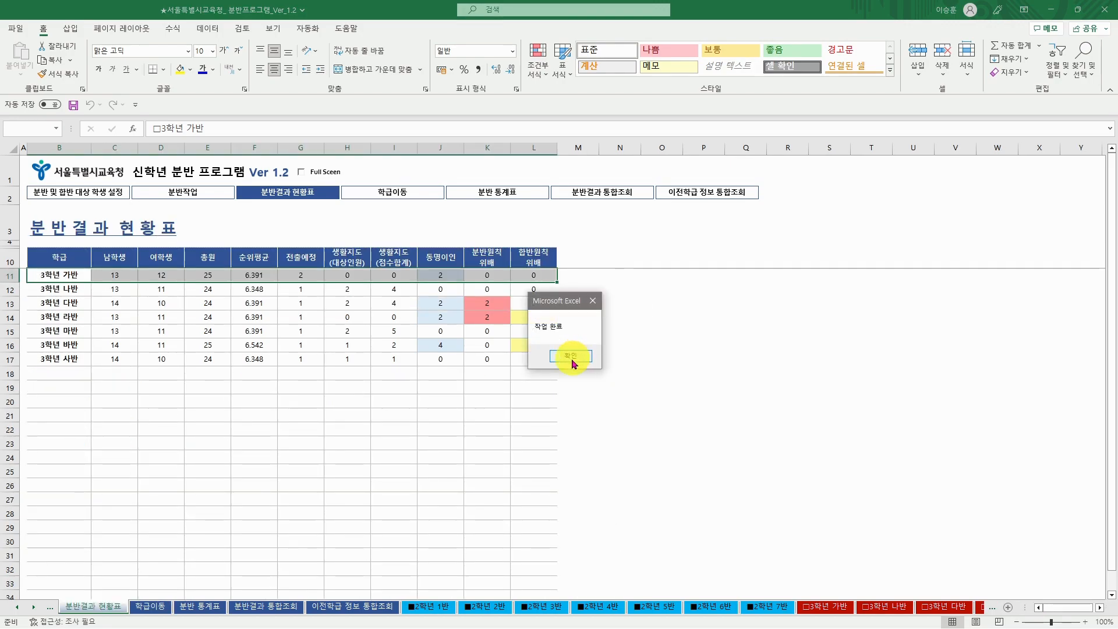
click(577, 358)
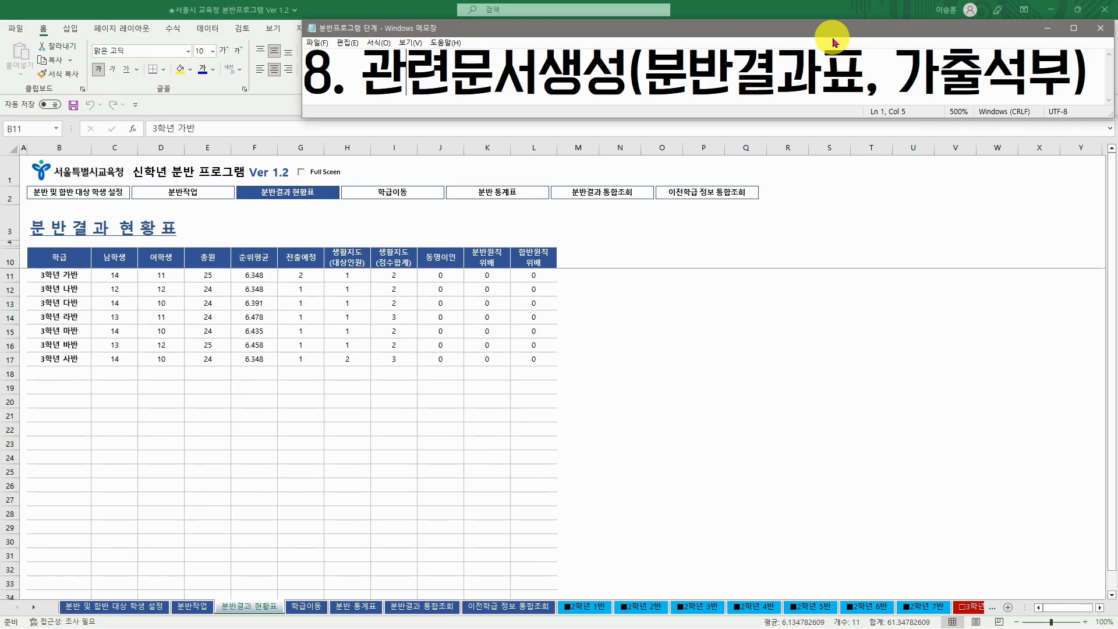
- Minimize the Notepad step notes to reveal Excel's 분반결과 현황표
click(1046, 28)
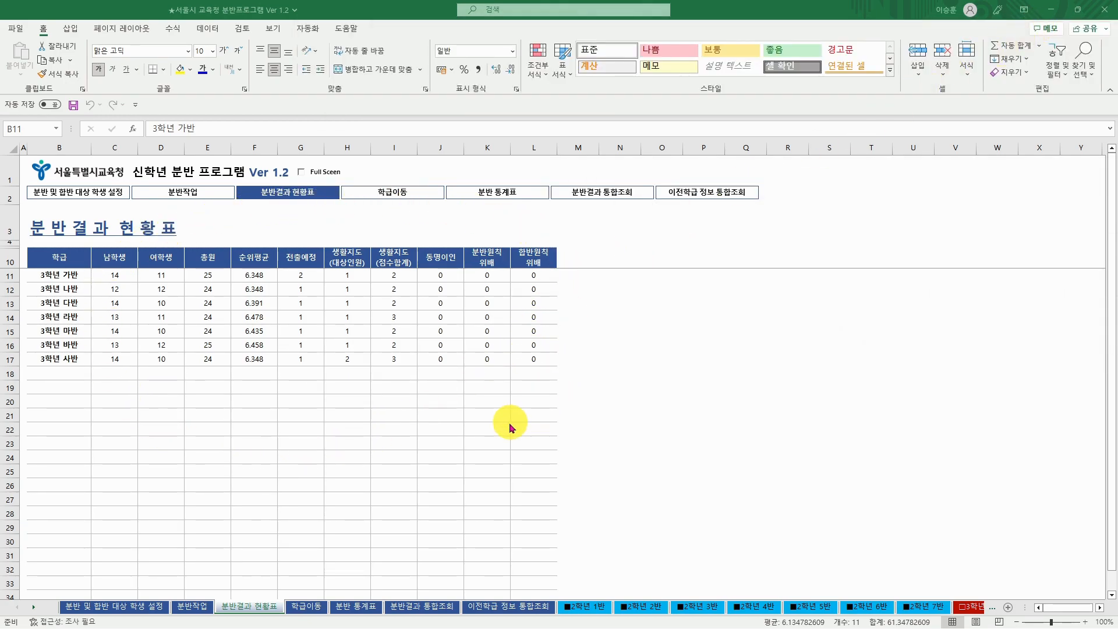
- Generate the 분반결과표 and 가출석부 files from the 분반작업 sheet's 관련문서생성 button
click(189, 607)
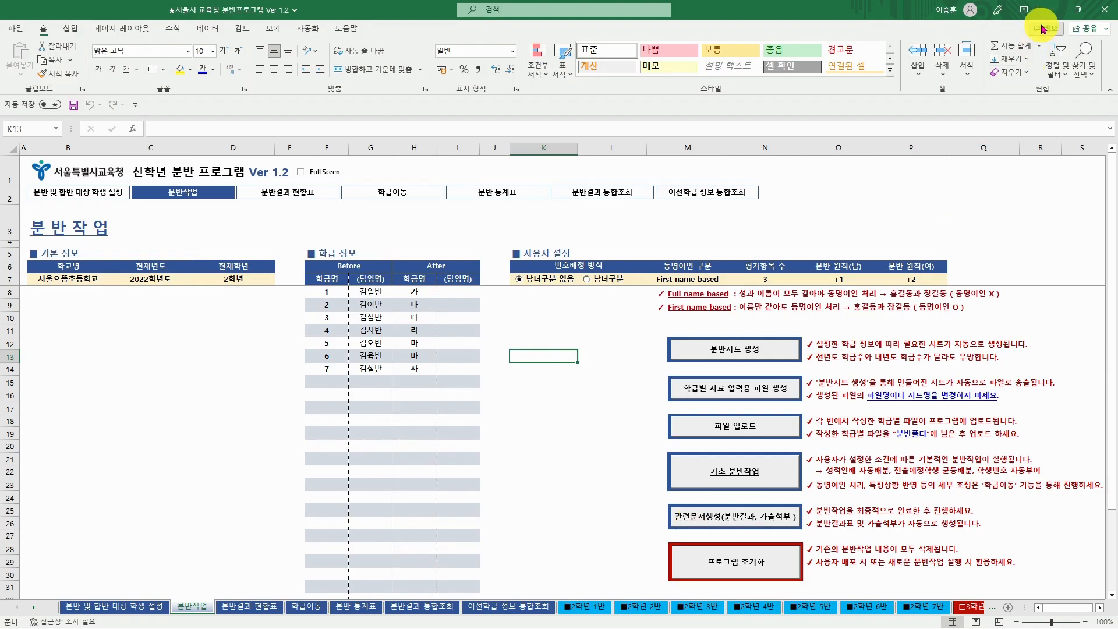
click(1050, 10)
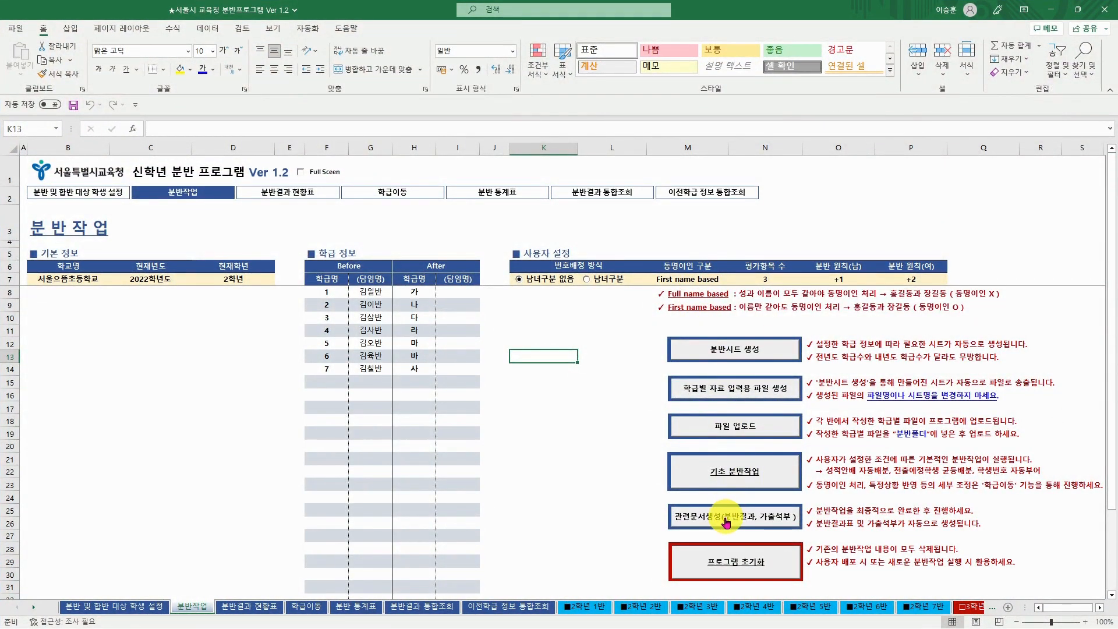
click(733, 520)
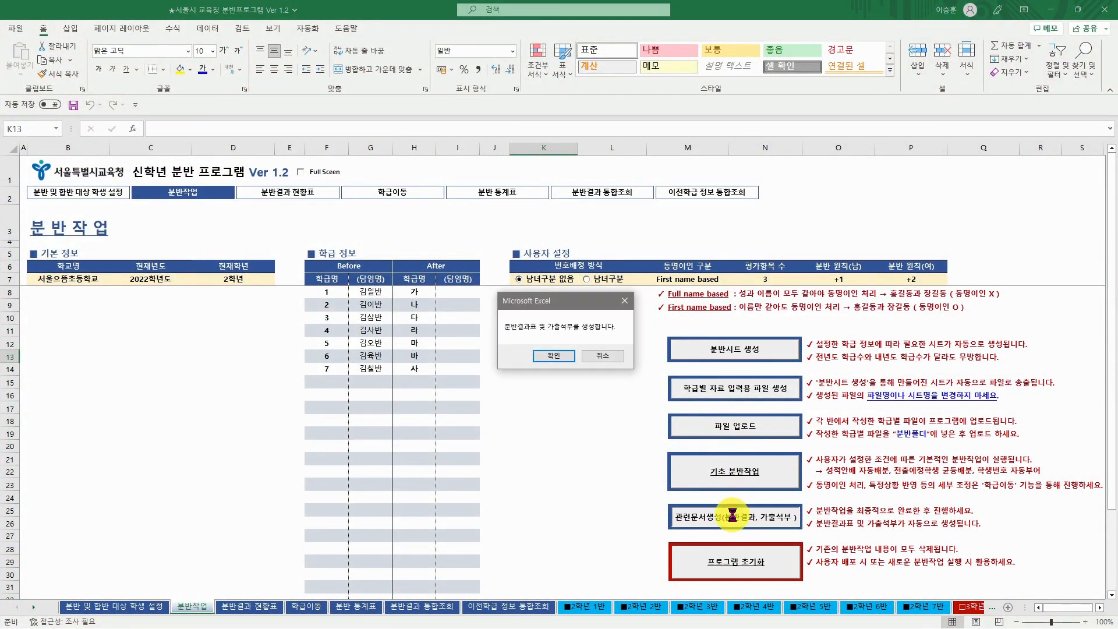
click(556, 354)
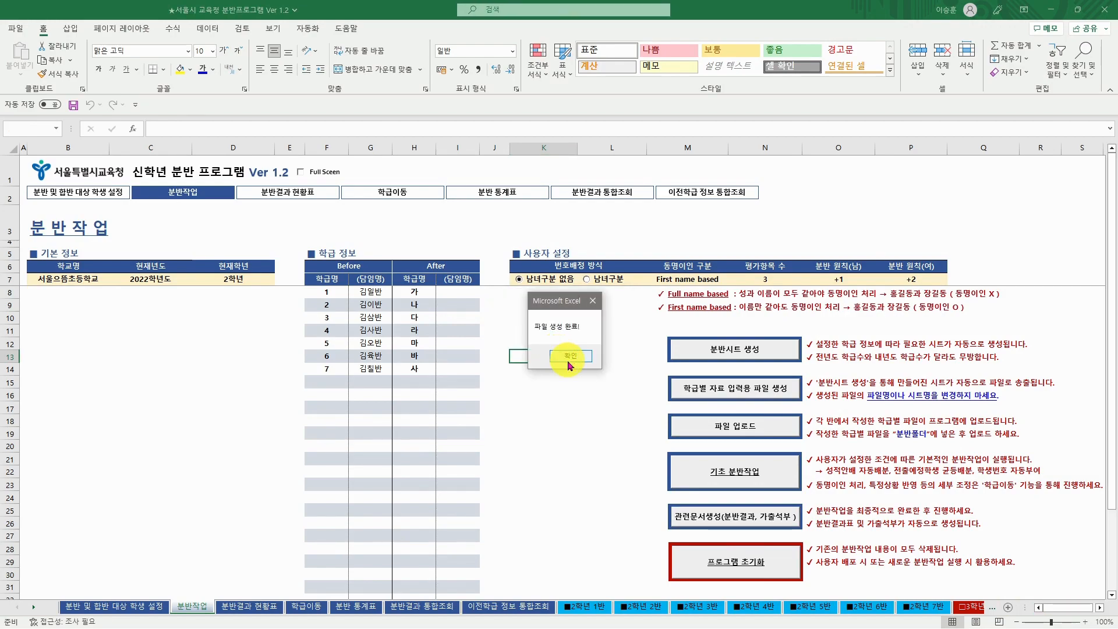
click(559, 355)
click(1054, 15)
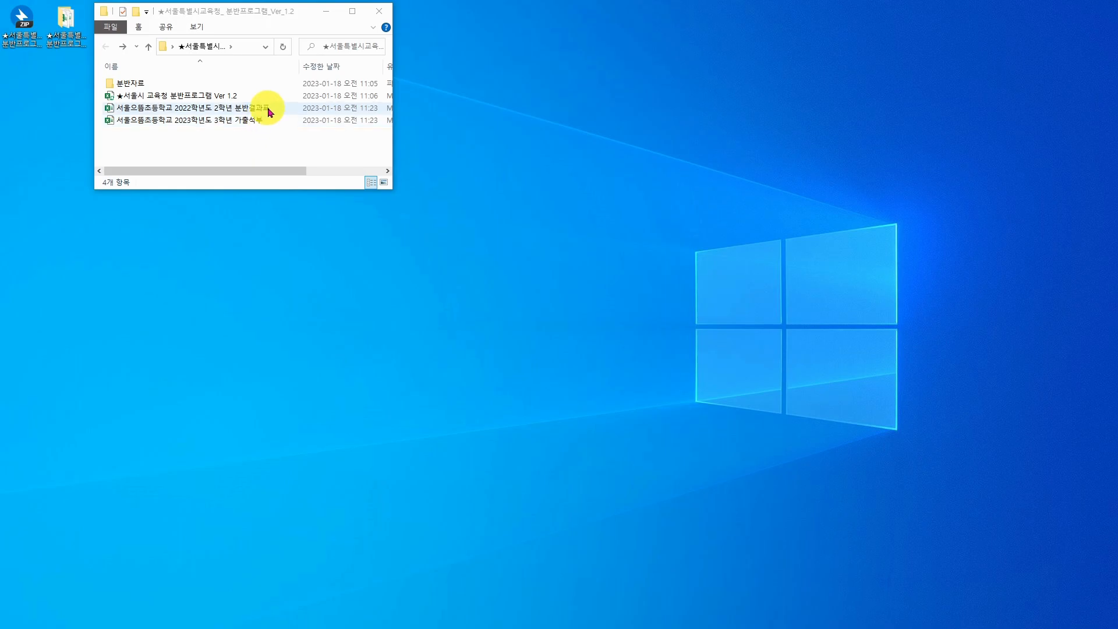
- Open the 2022학년도 2학년 분반결과표 workbook from the program folder
click(270, 112)
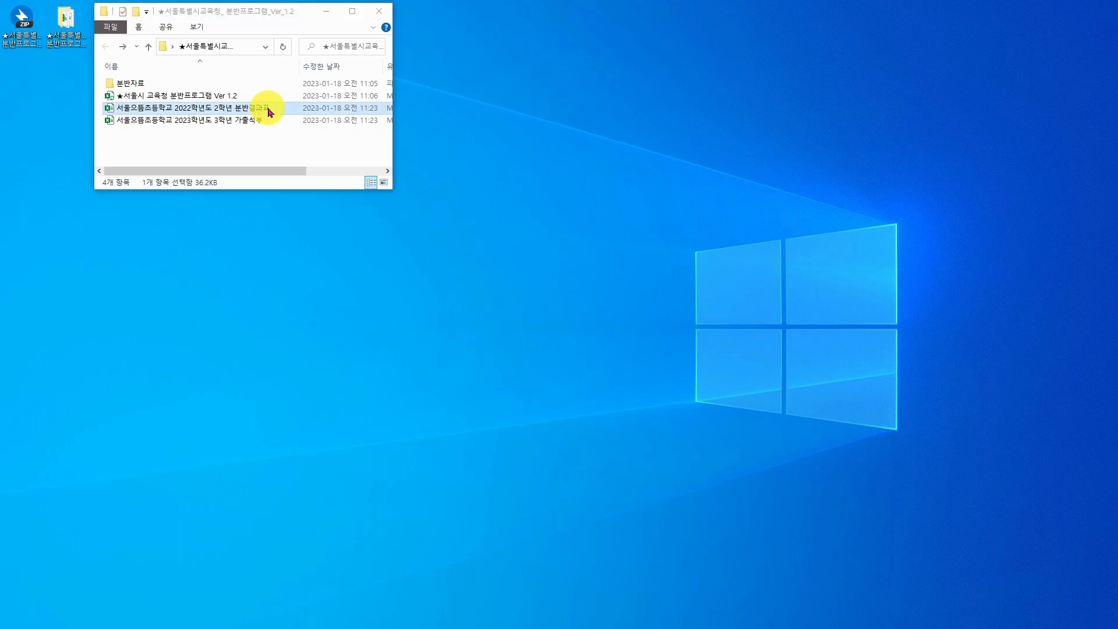
double_click(269, 111)
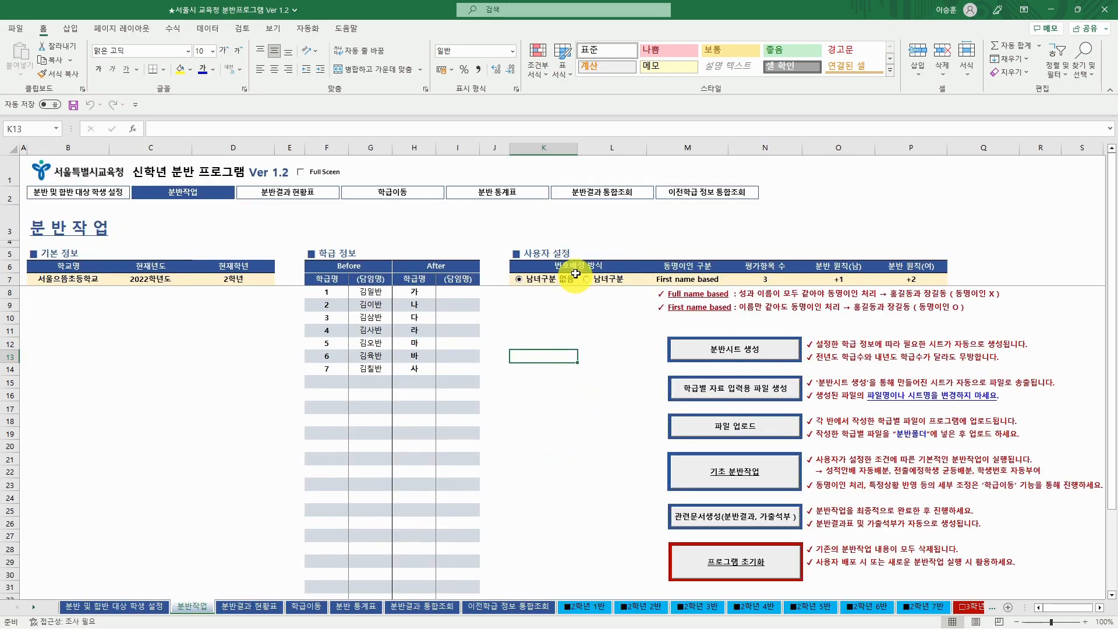
- Run the 이전학급 정보 통합조회 lookup for previous classes, scores and remarks, then minimize Excel
click(716, 195)
click(147, 257)
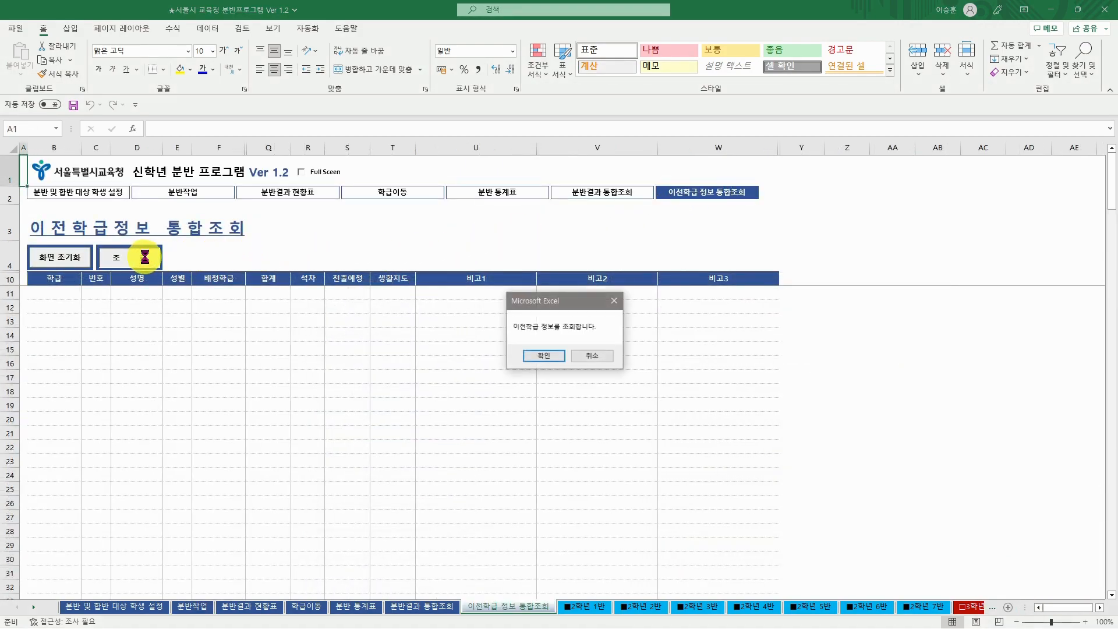
click(543, 355)
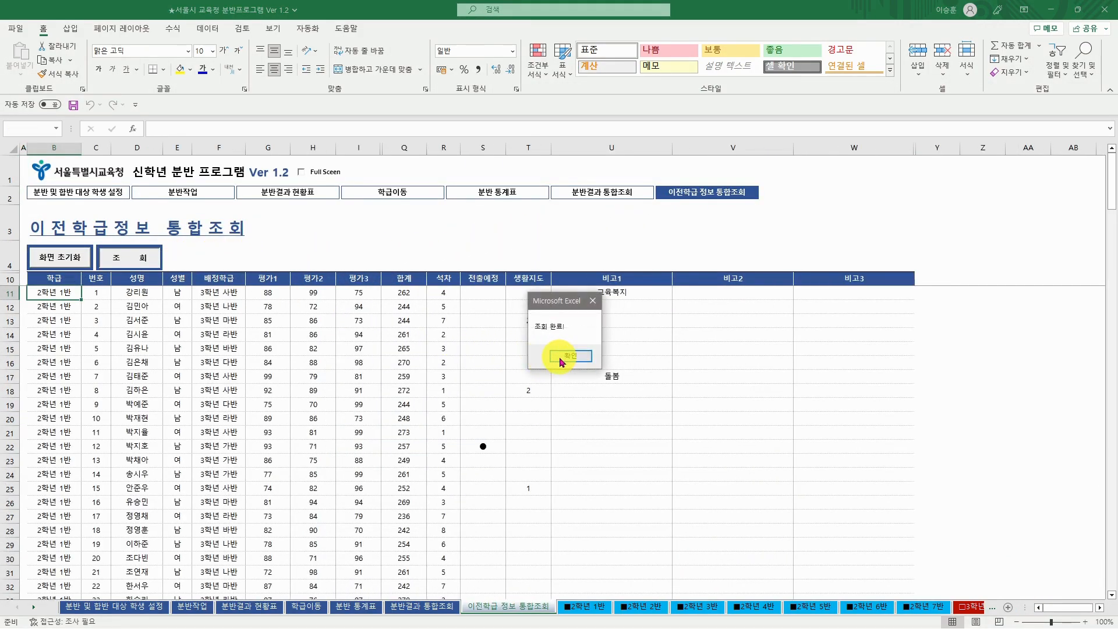
click(561, 360)
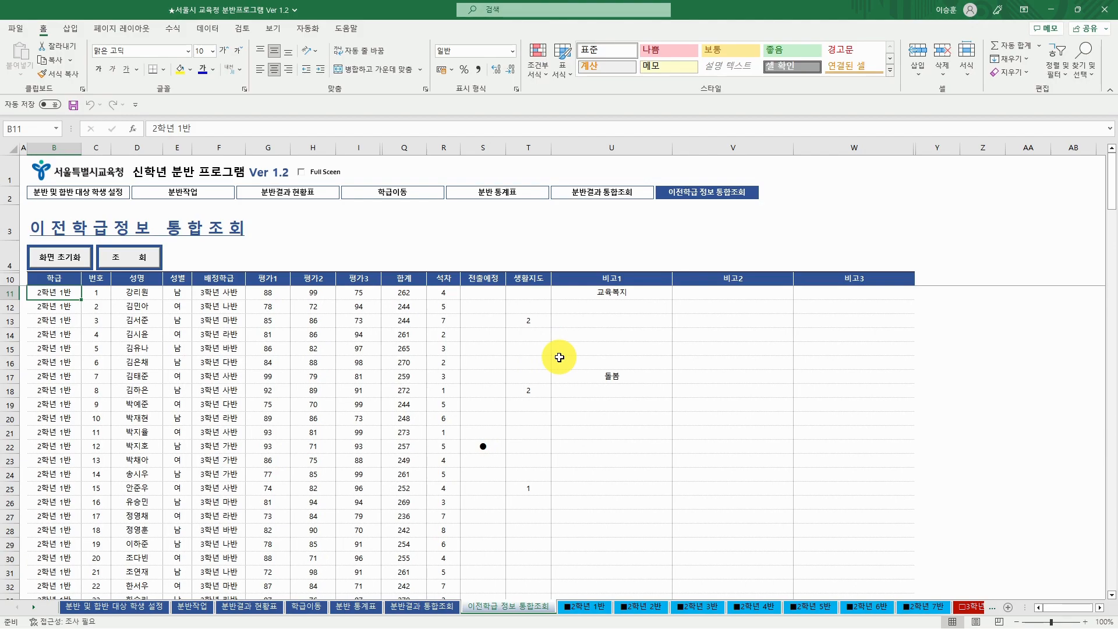
click(1051, 10)
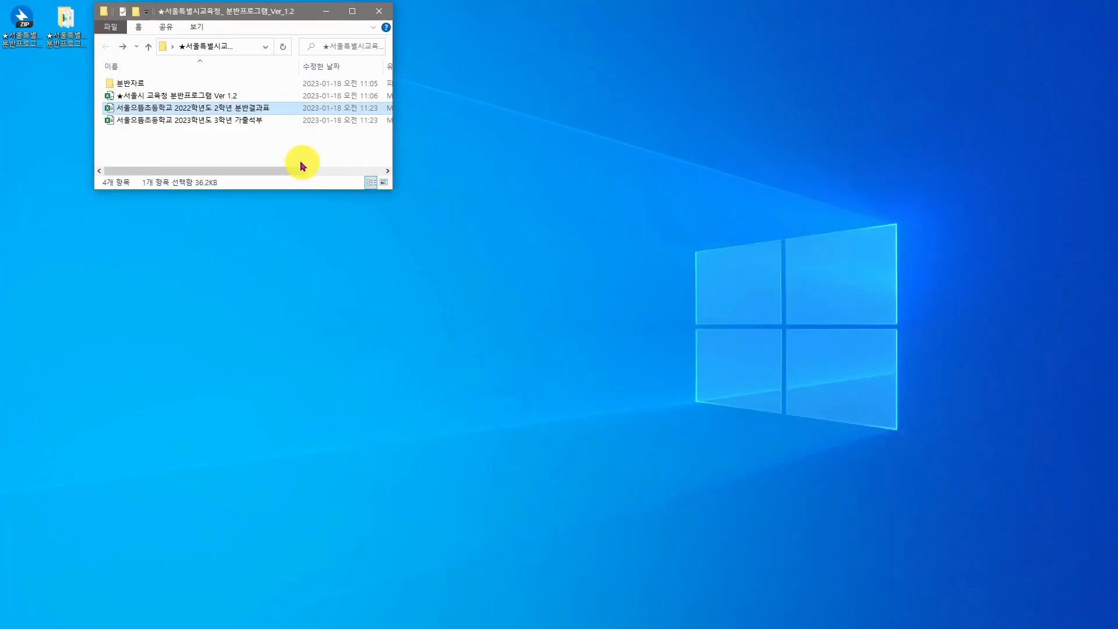
- Open the 2023학년도 3학년 가출석부 workbook from File Explorer
double_click(247, 122)
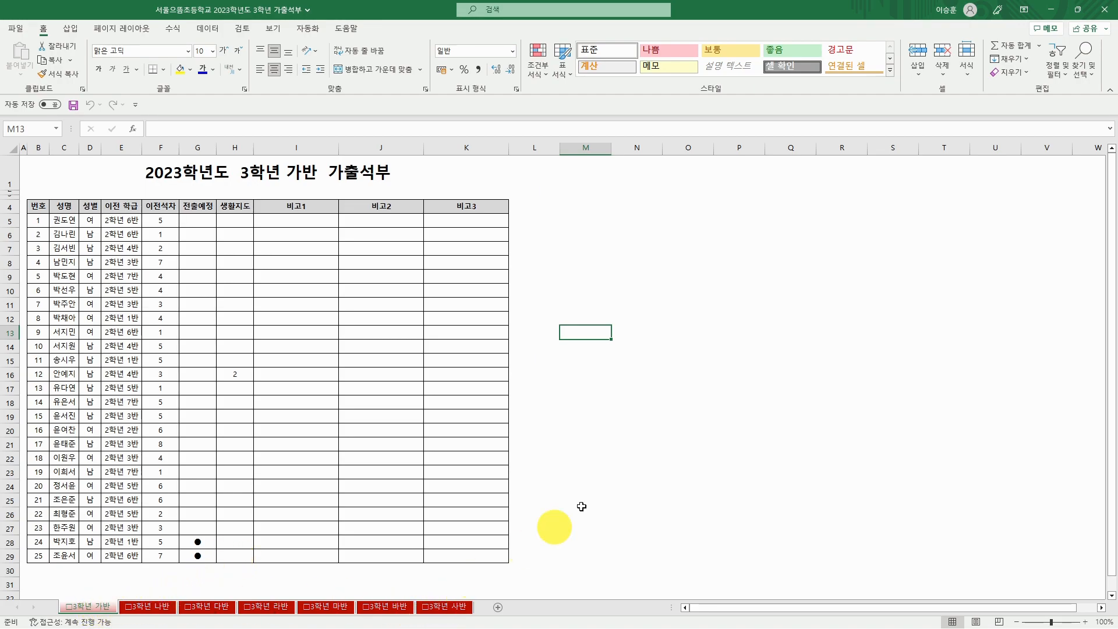
- Back in the class program, run the 분반결과 통합조회 lookup with the grade-3 results
click(1050, 10)
click(1050, 9)
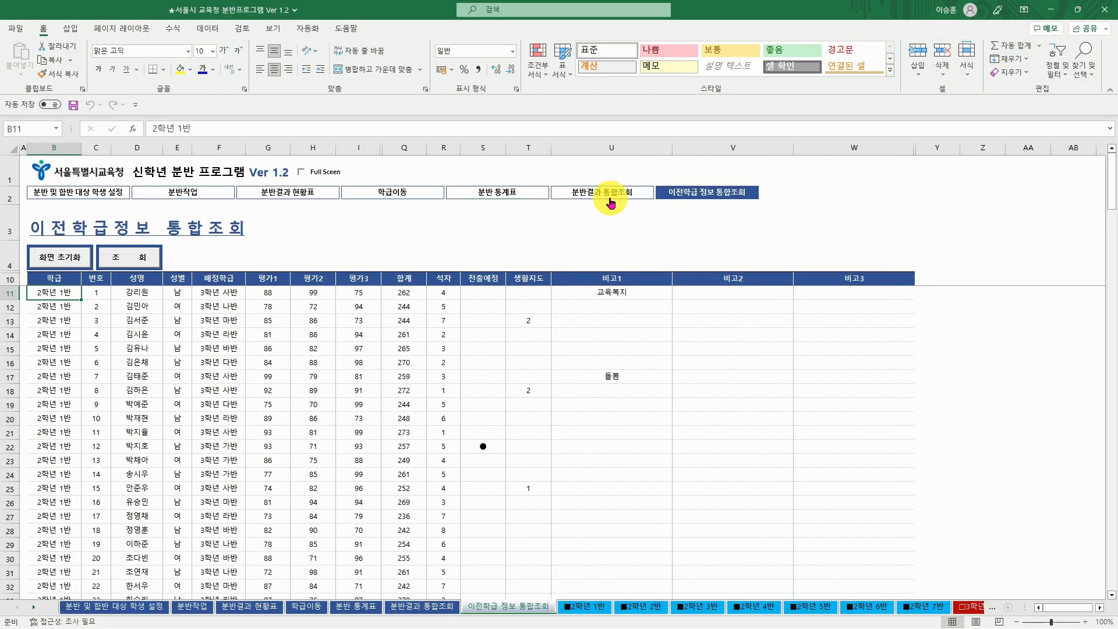
click(608, 191)
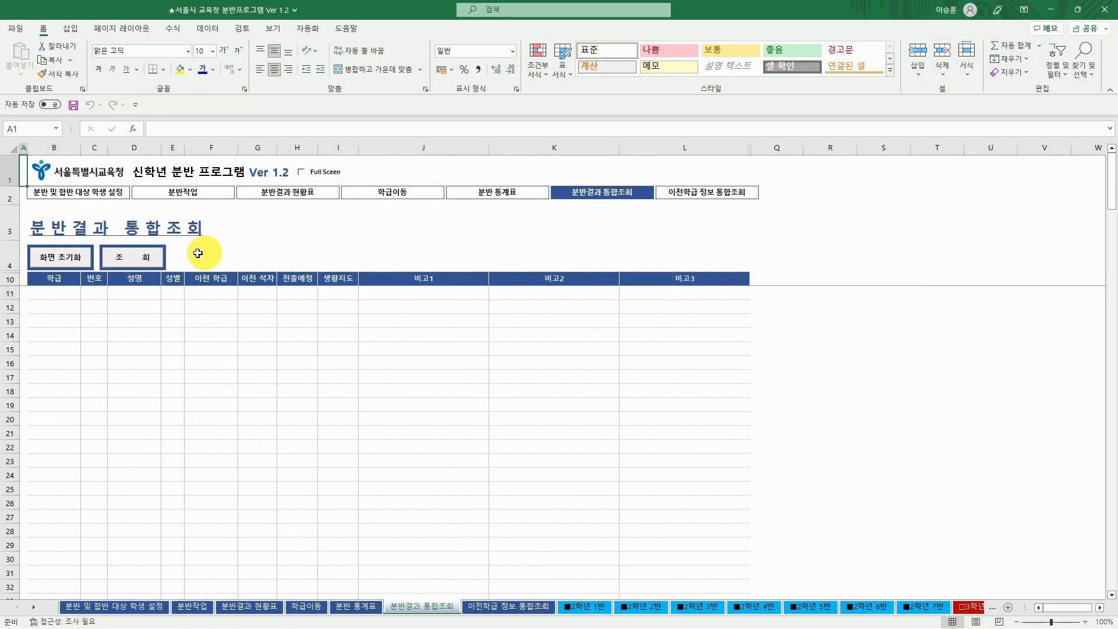
click(132, 255)
click(542, 354)
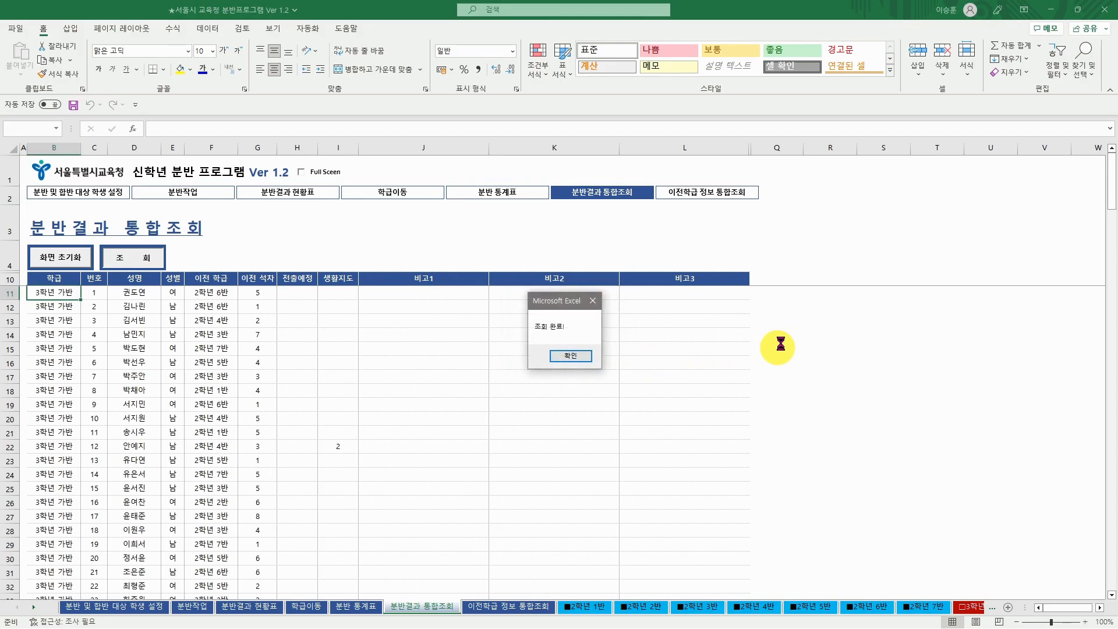
click(570, 356)
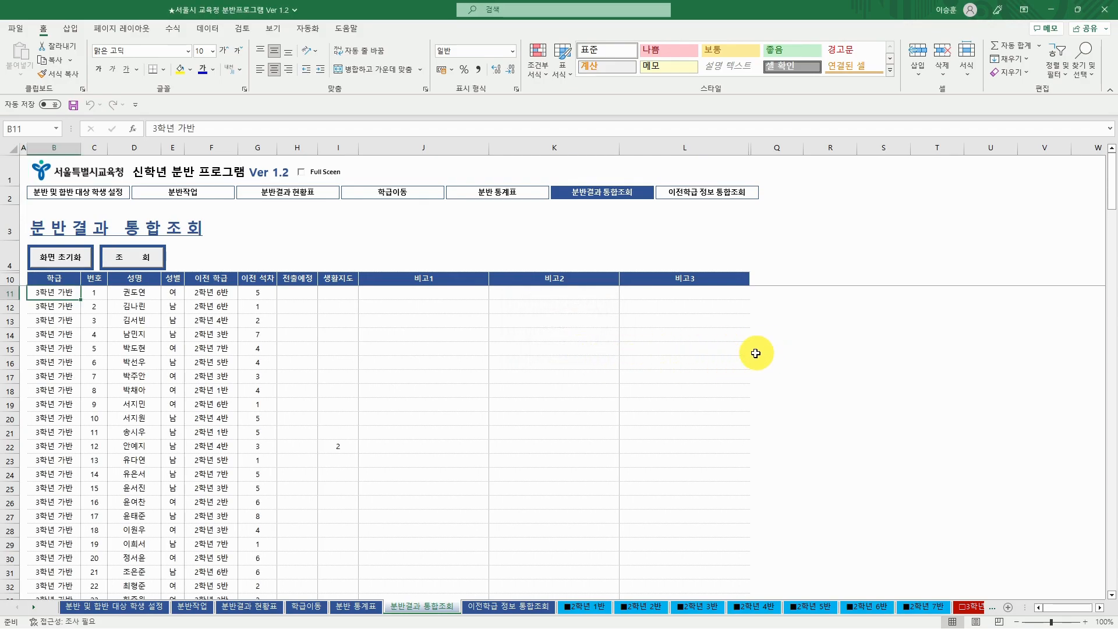
- Run the 분반 통계표 lookup to fill the class statistics sheet
click(506, 193)
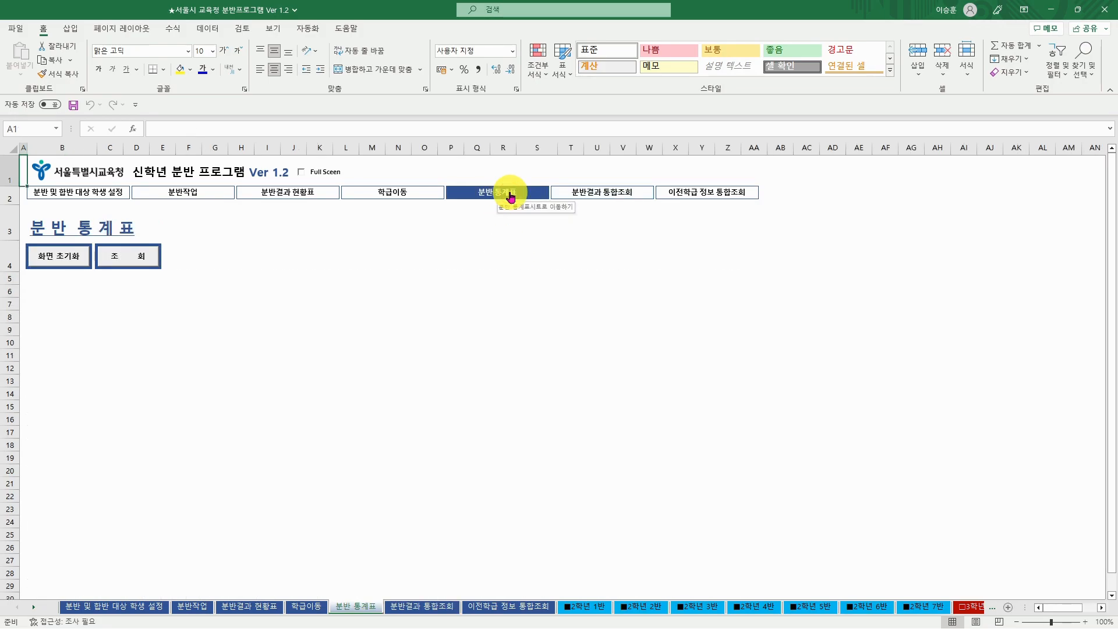
click(140, 257)
click(534, 355)
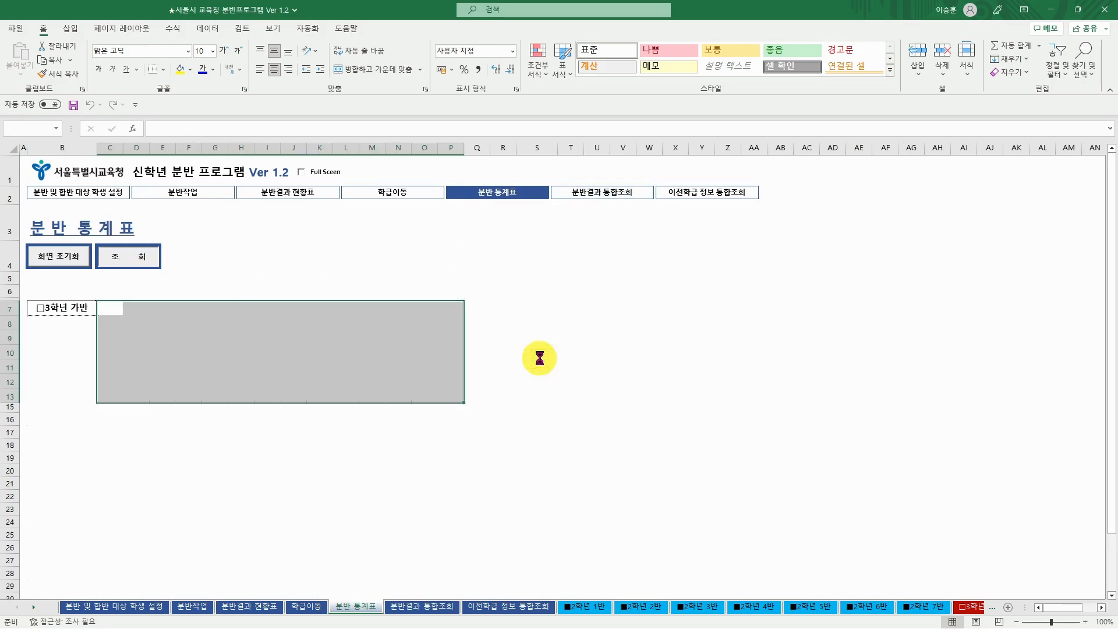
click(564, 355)
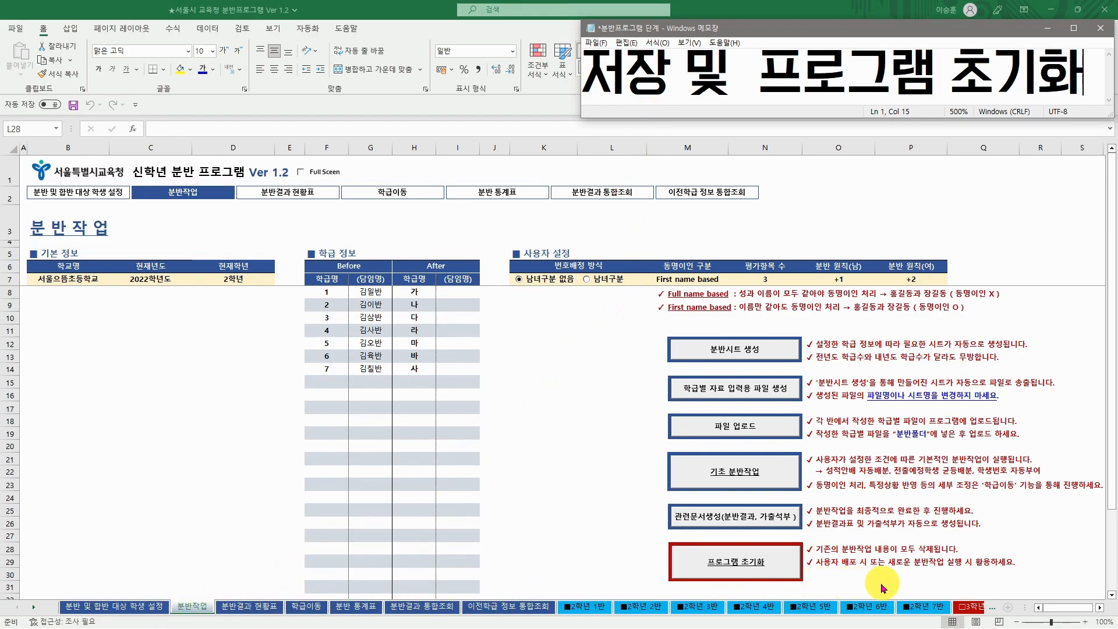
- Save the 분반 program workbook from the File menu and return to the sheet
click(16, 28)
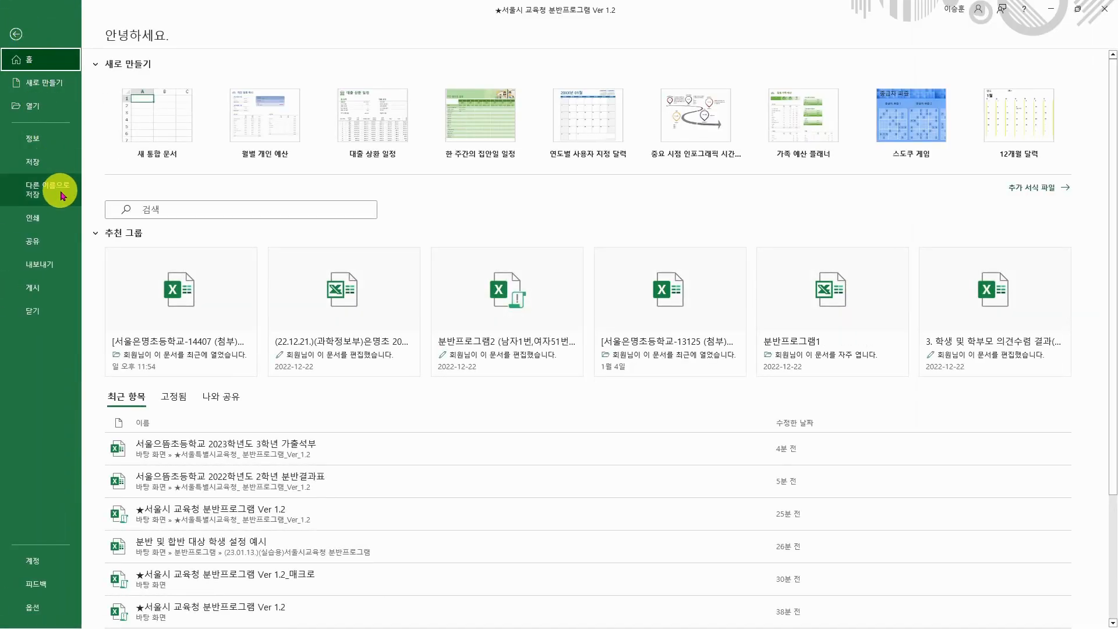
click(12, 32)
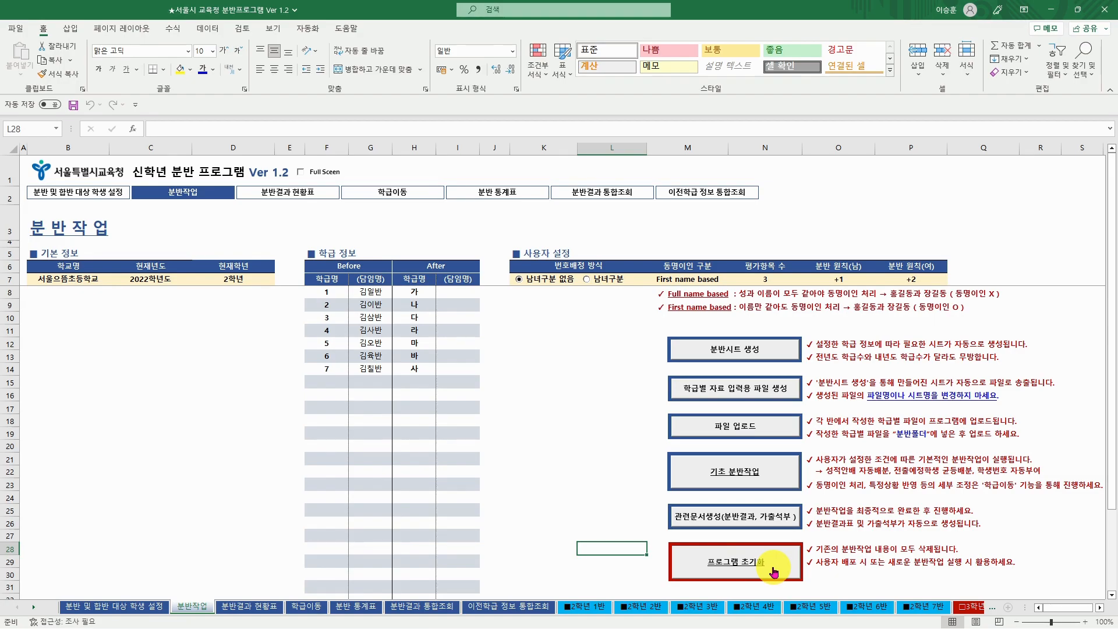
- Reset the class program with 프로그램 초기화 and confirm the reset
click(774, 570)
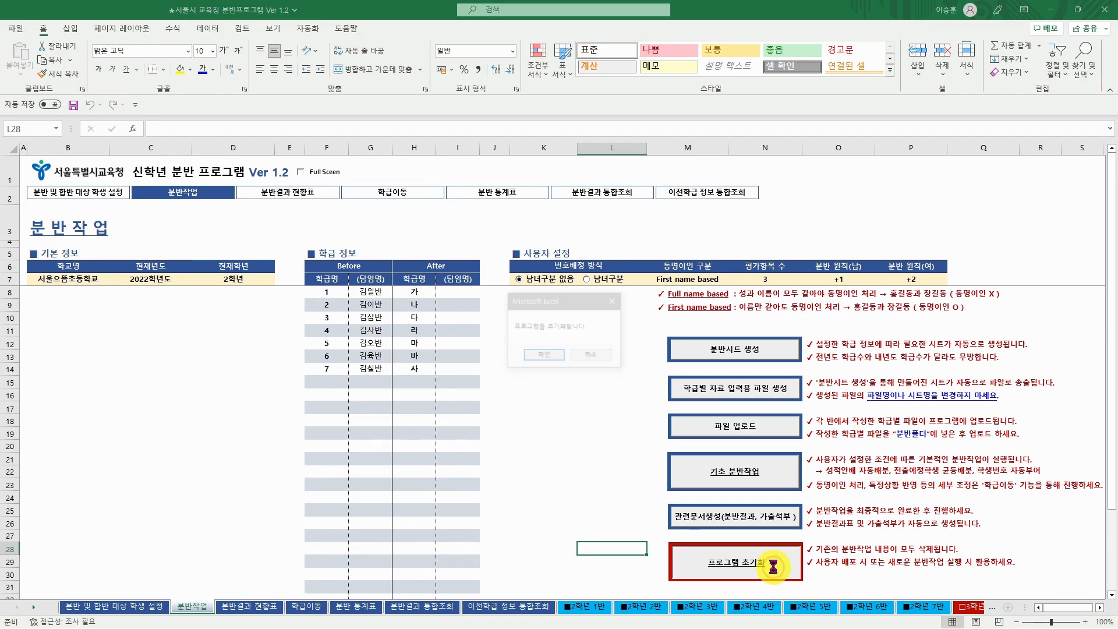
click(547, 356)
click(587, 354)
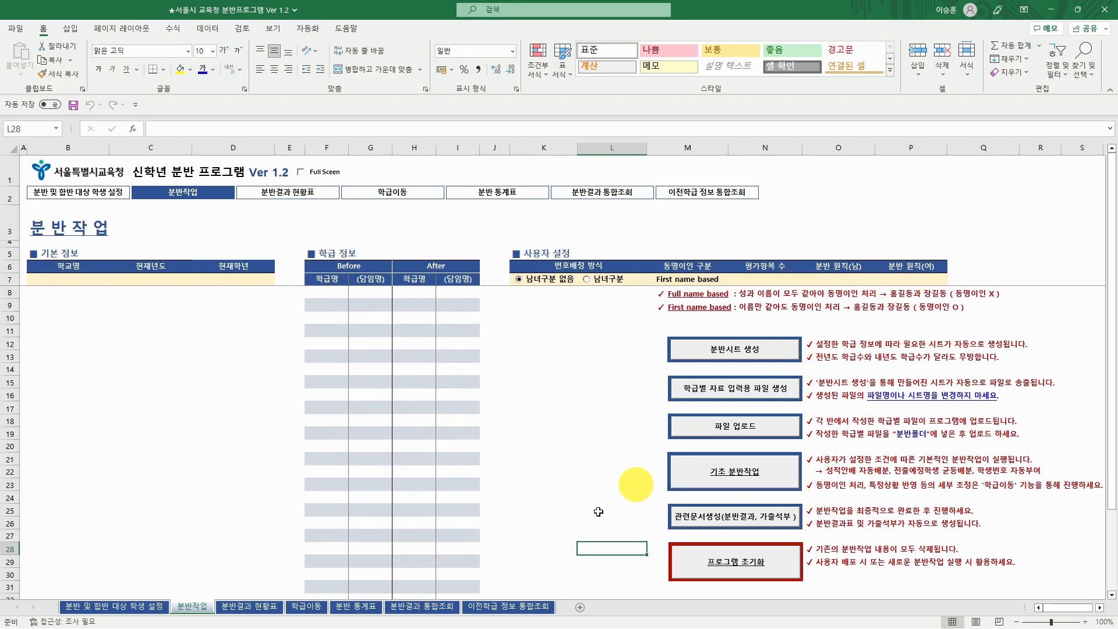
- Verify the 분반 및 합반 대상 학생 설정, 학급이동 and 분반 통계표 sheets are empty, ending on 분반작업
click(128, 607)
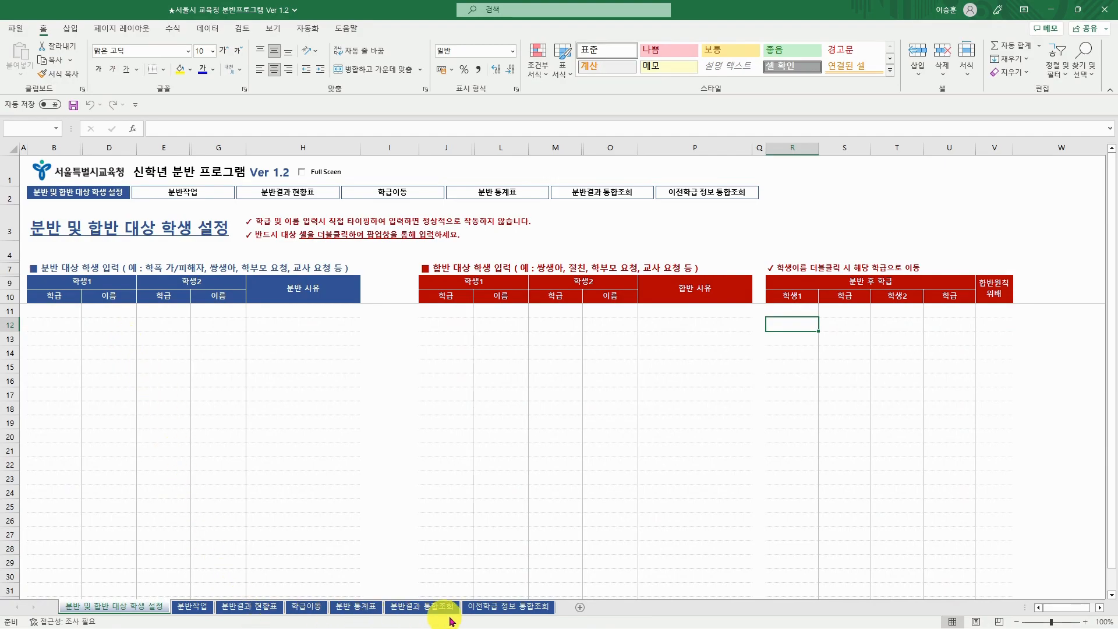
click(306, 606)
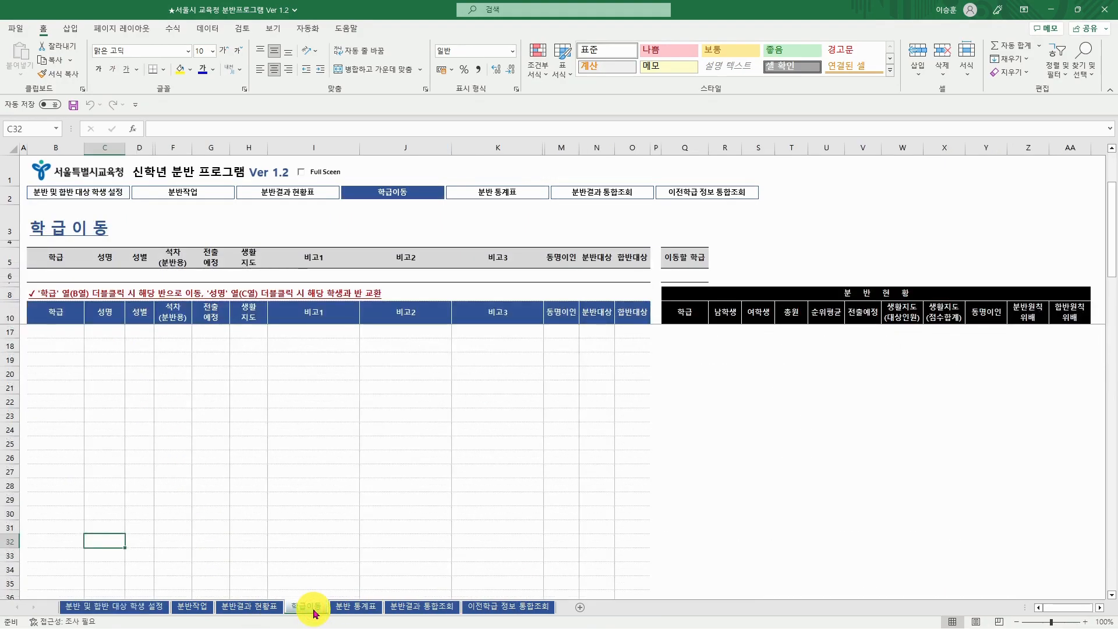
click(355, 608)
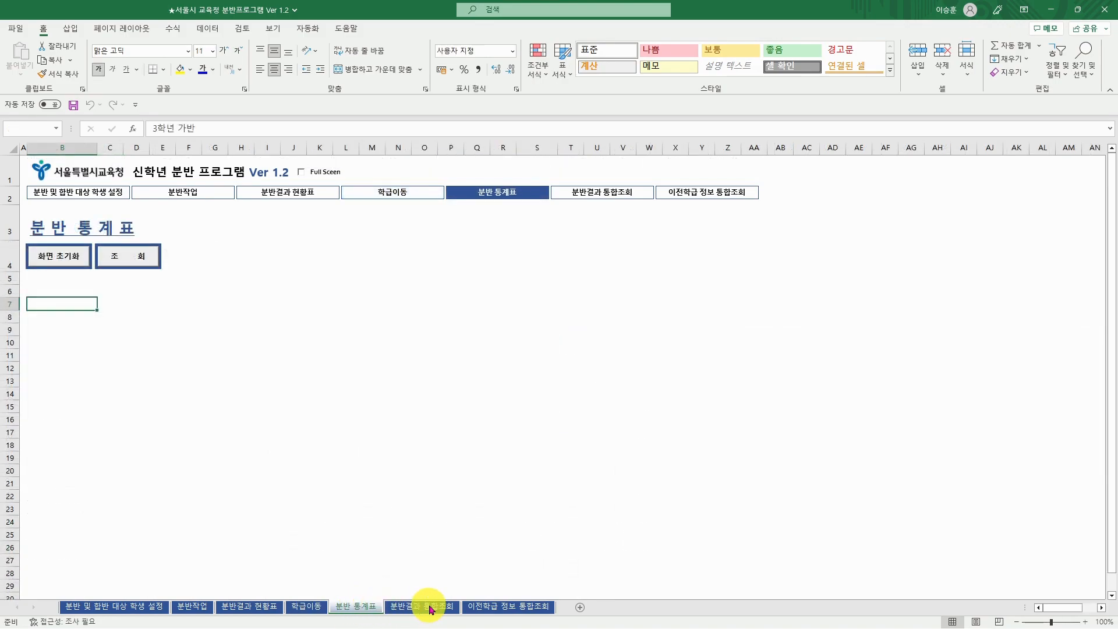
click(195, 607)
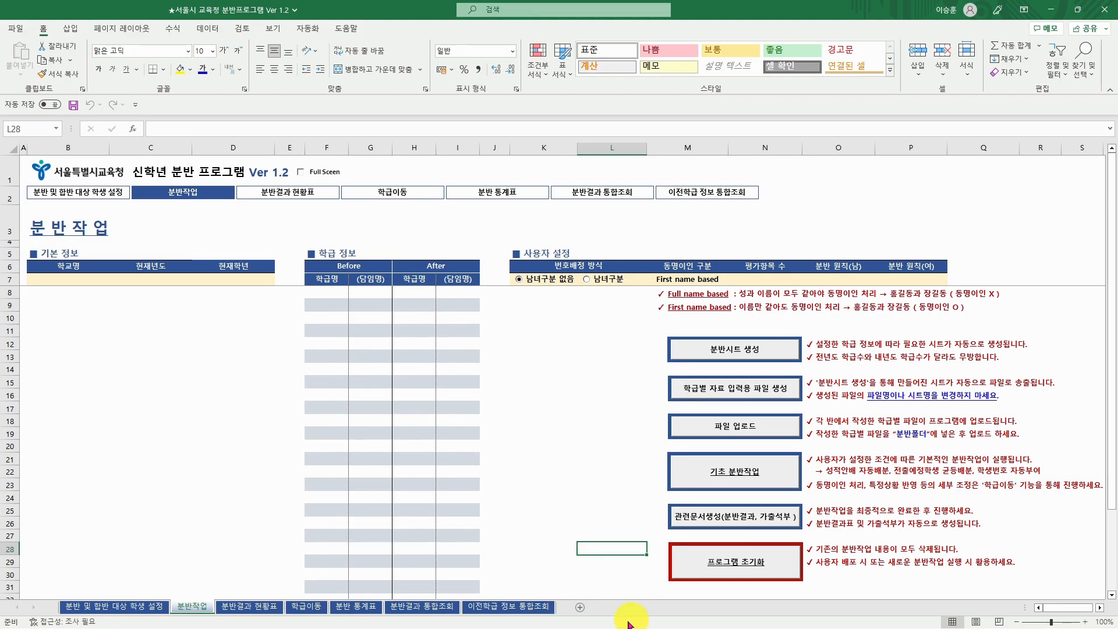